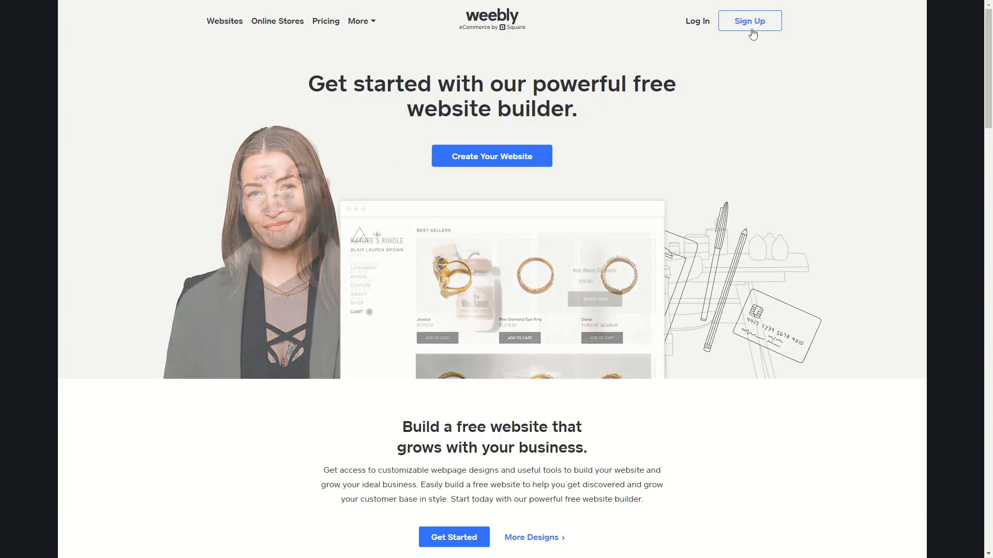
# Step: Sign up for an account with all cookies accepted, the name, e-mail and password fields filled in, and the terms agreed to
pyautogui.click(752, 30)
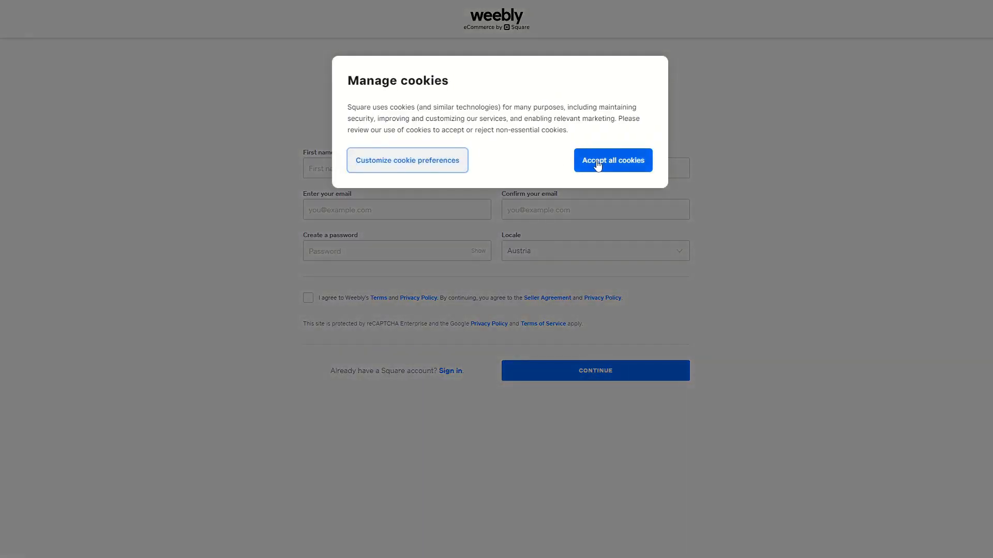
pyautogui.click(598, 165)
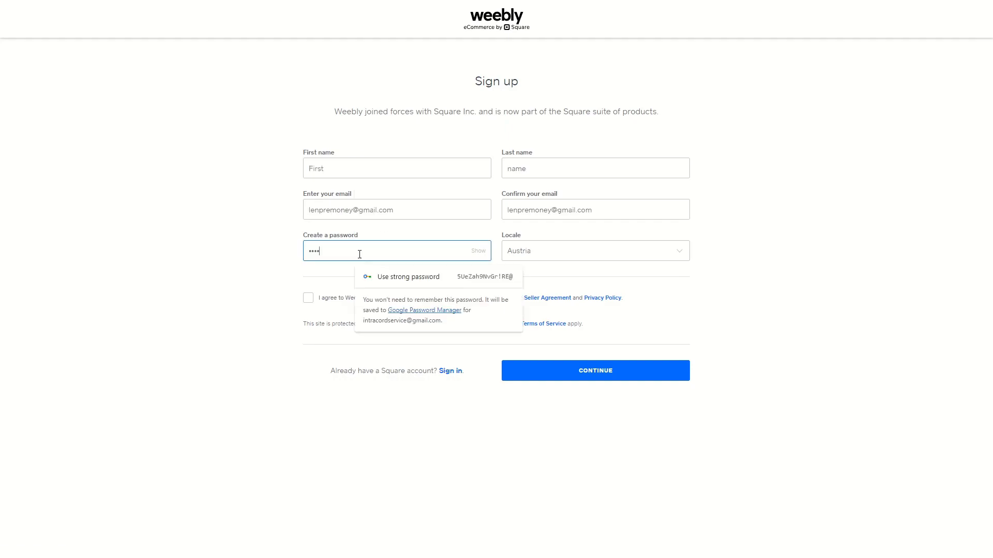
pyautogui.write('•••••')
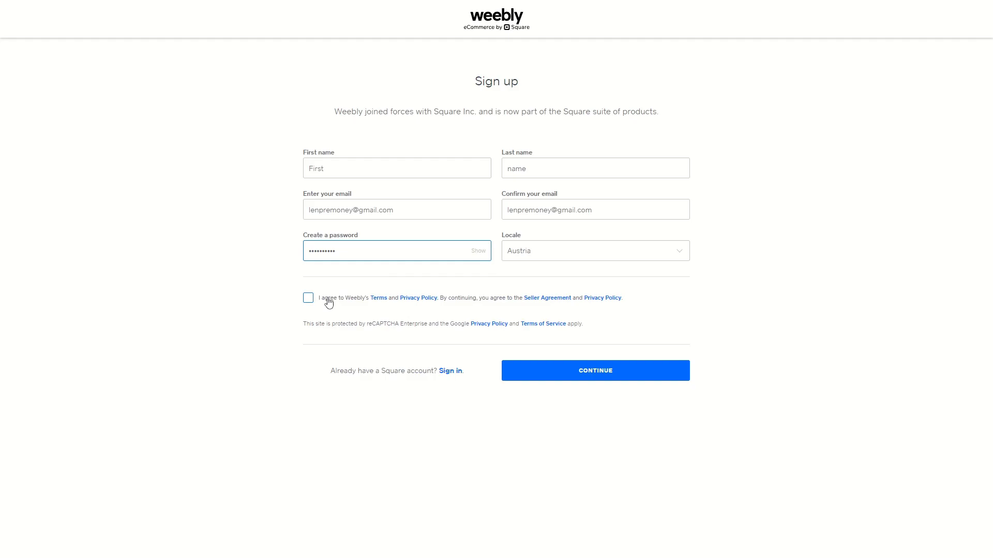
pyautogui.click(308, 299)
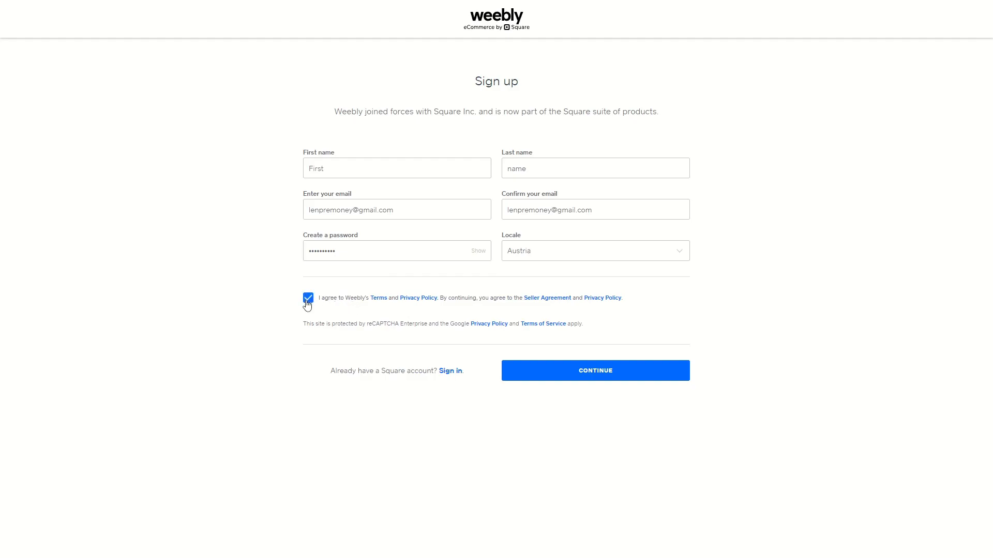
pyautogui.click(601, 371)
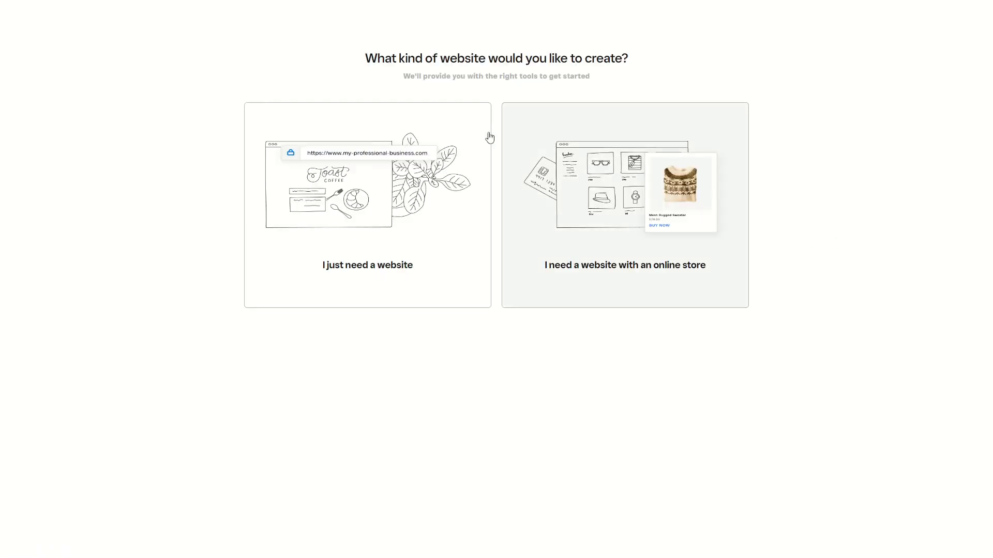
# Step: Choose to create just a website, without an online store
pyautogui.moveTo(365, 58); pyautogui.dragTo(599, 57)
pyautogui.click(564, 95)
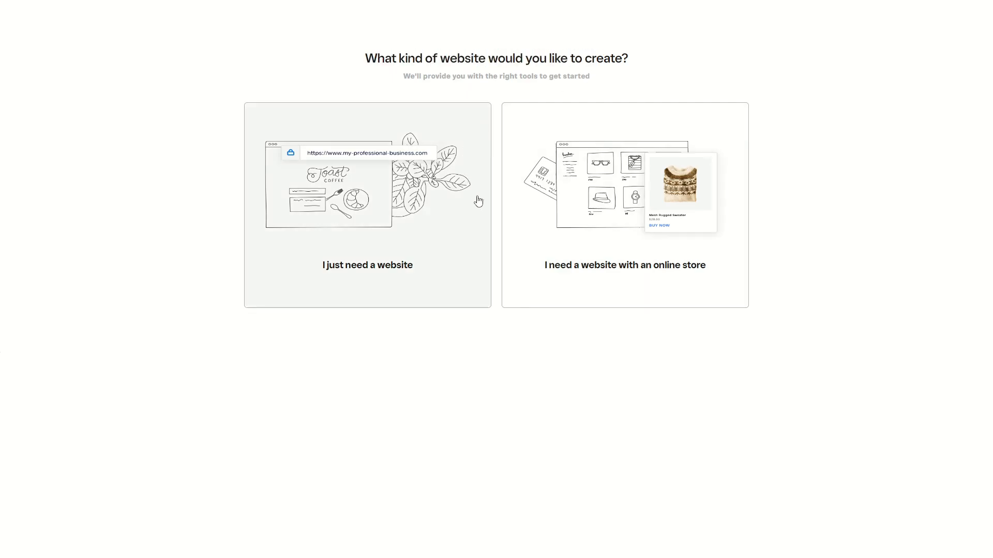
pyautogui.click(360, 208)
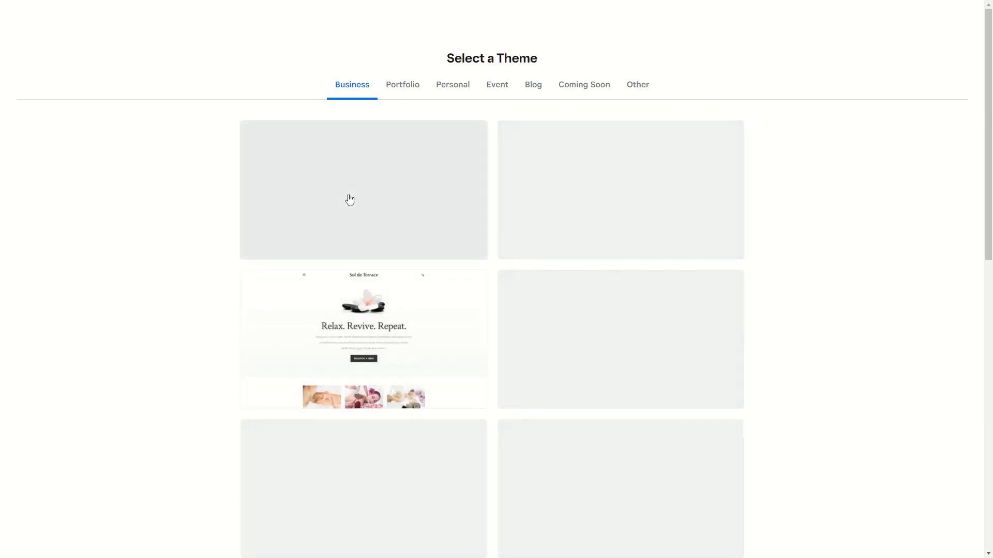
# Step: Browse the Portfolio, Personal, Event, Blog, Coming Soon and Other theme categories
pyautogui.click(400, 88)
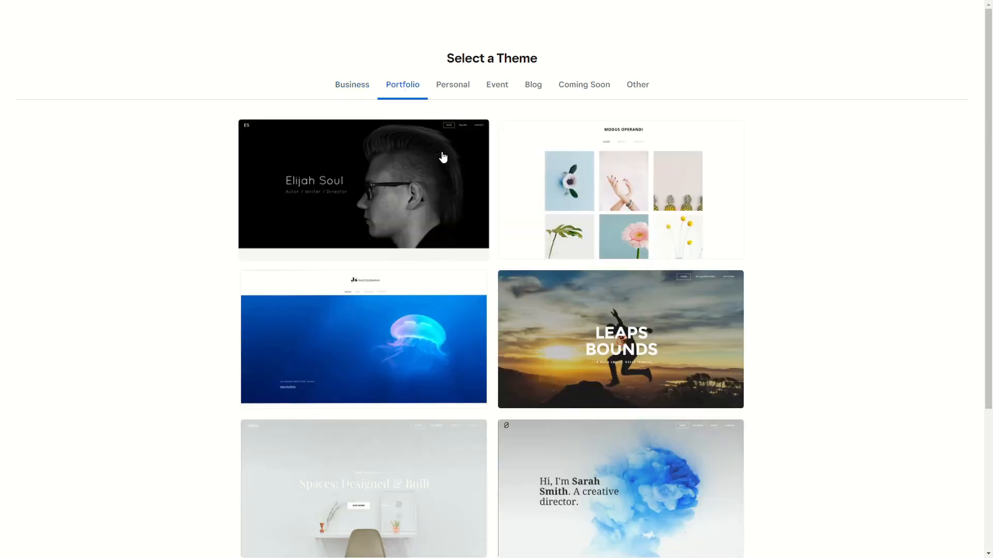
pyautogui.click(458, 87)
pyautogui.click(500, 94)
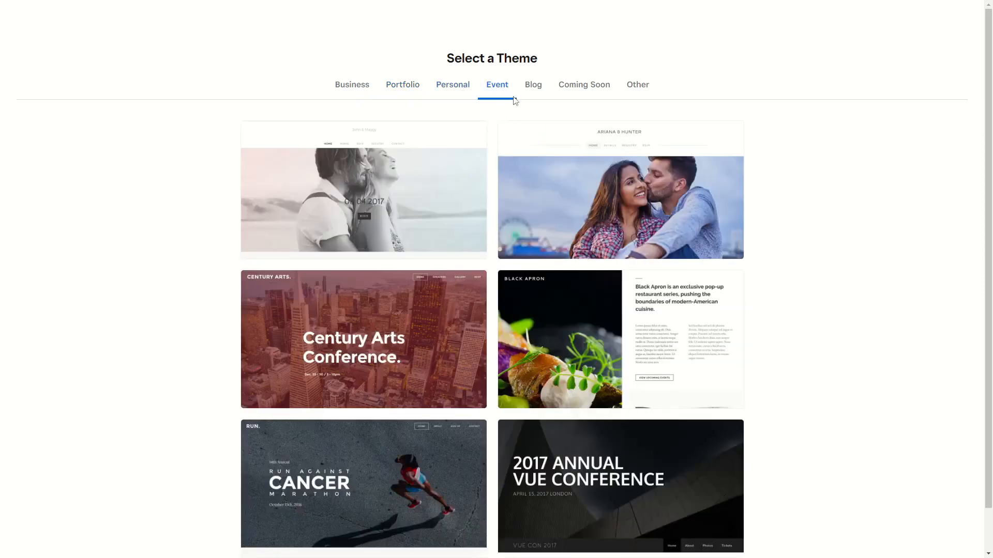
pyautogui.click(535, 95)
pyautogui.click(573, 88)
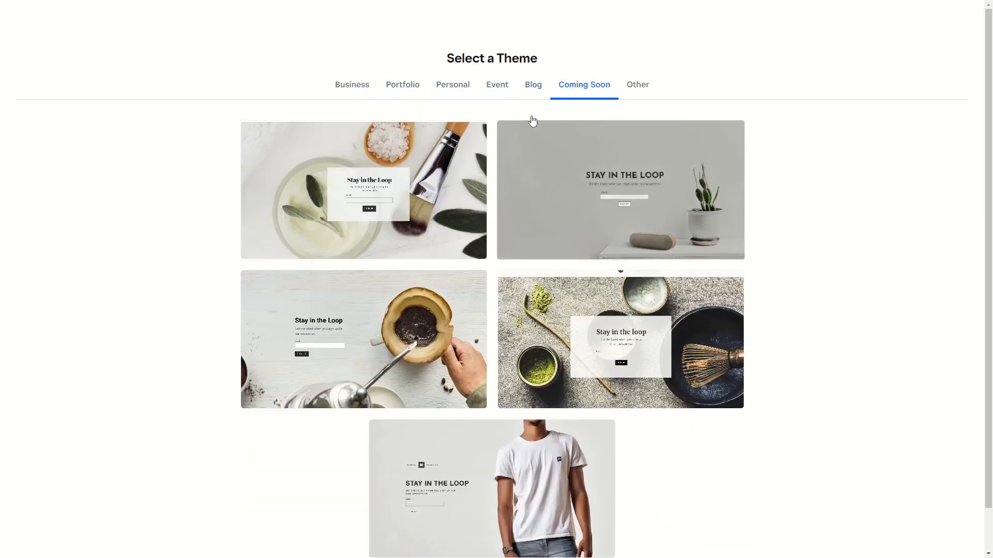
pyautogui.click(630, 93)
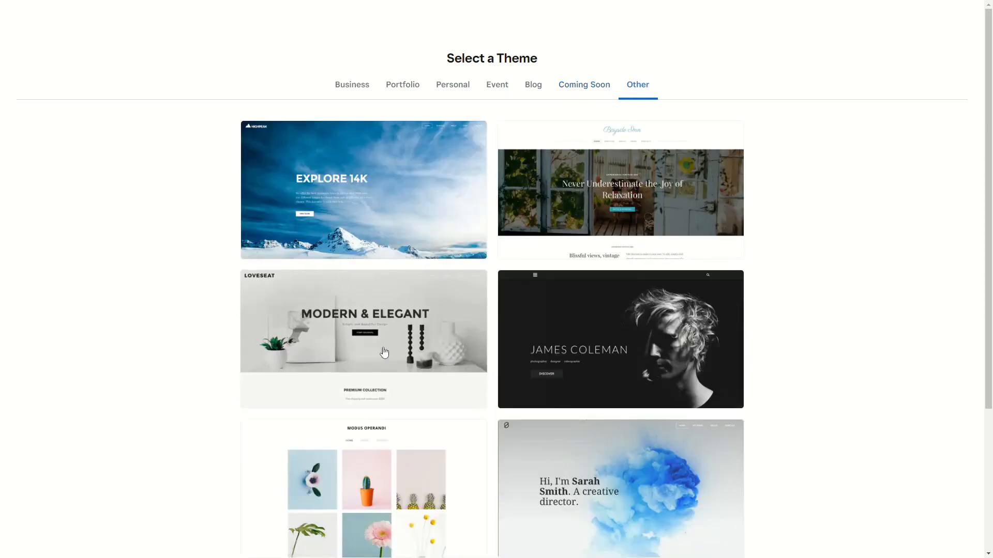
pyautogui.scroll(-4, 429, 256)
pyautogui.scroll(4, 472, 319)
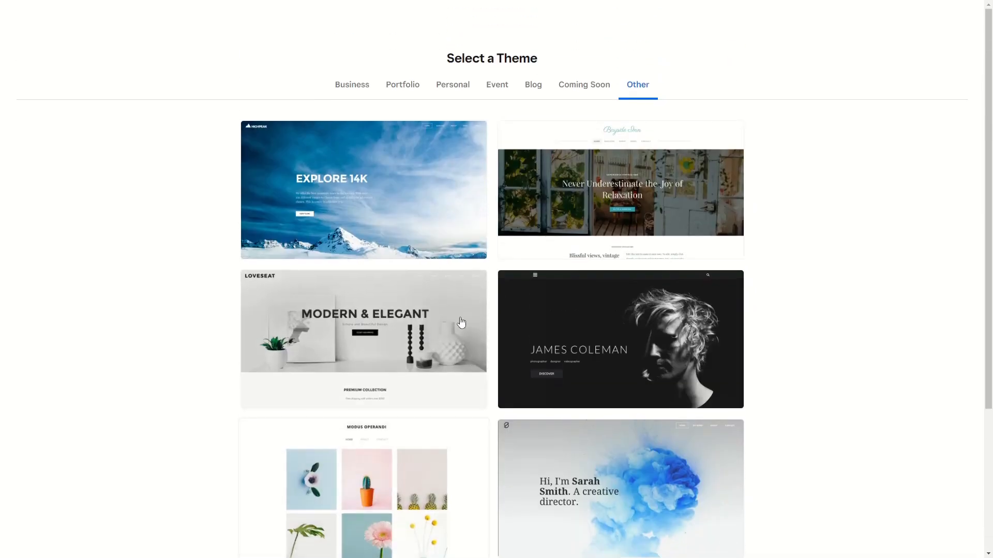
# Step: Preview the Explore 14K mountain theme from the Other category and start editing the site with it
pyautogui.click(354, 198)
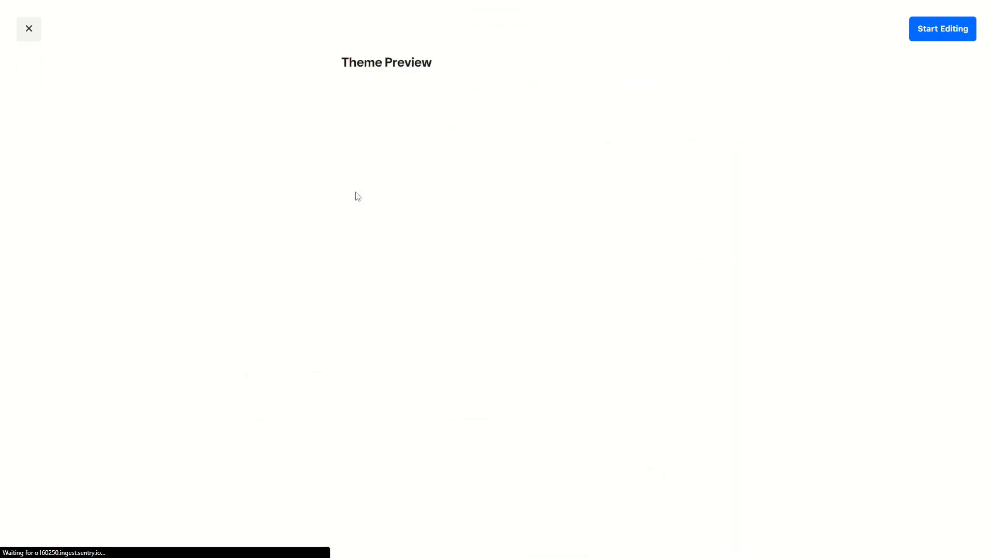
pyautogui.scroll(-5, 412, 268)
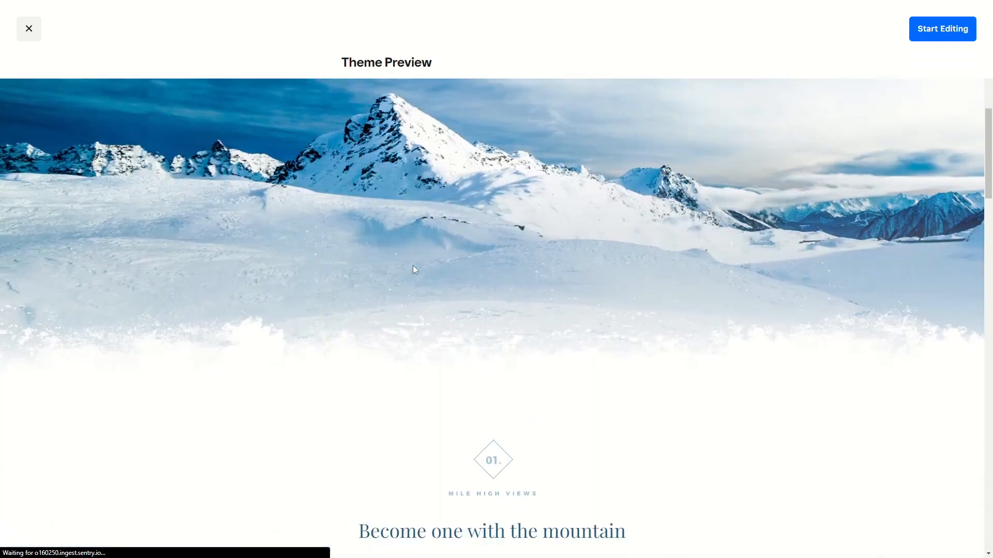
pyautogui.scroll(5, 417, 281)
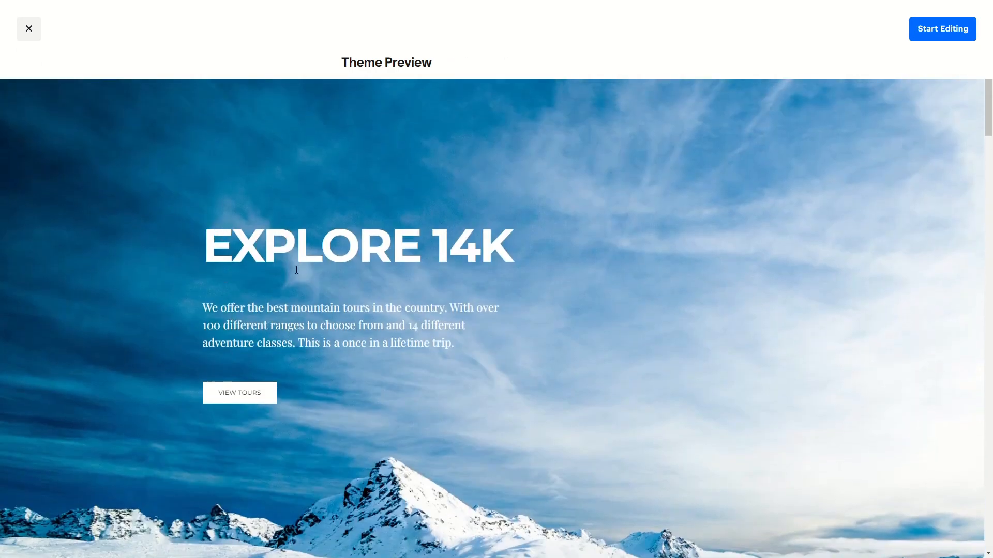
pyautogui.scroll(-10, 347, 331)
pyautogui.scroll(10, 445, 327)
pyautogui.click(936, 32)
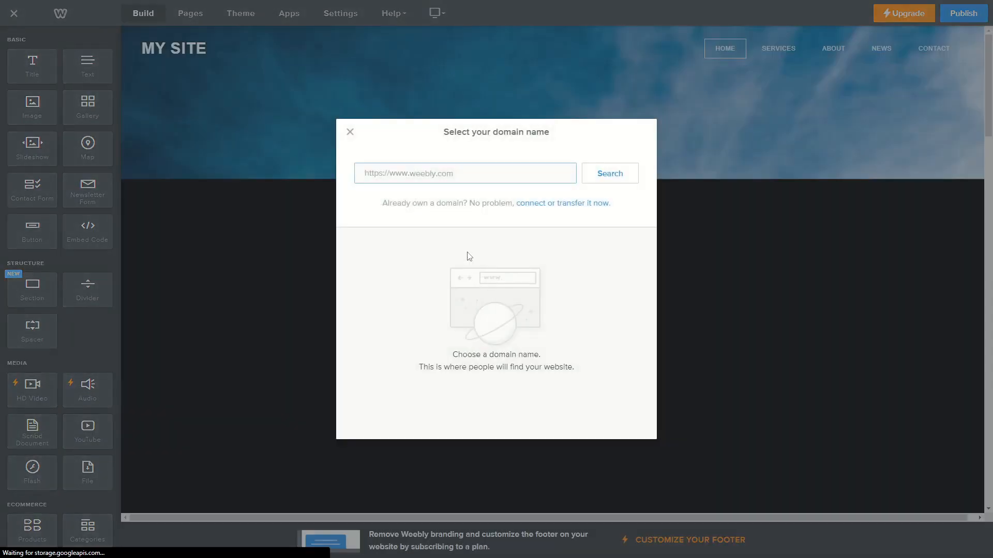
# Step: Search for the domain name domains123 and examine the professional domain and free subdomain offers
pyautogui.write('domains123')
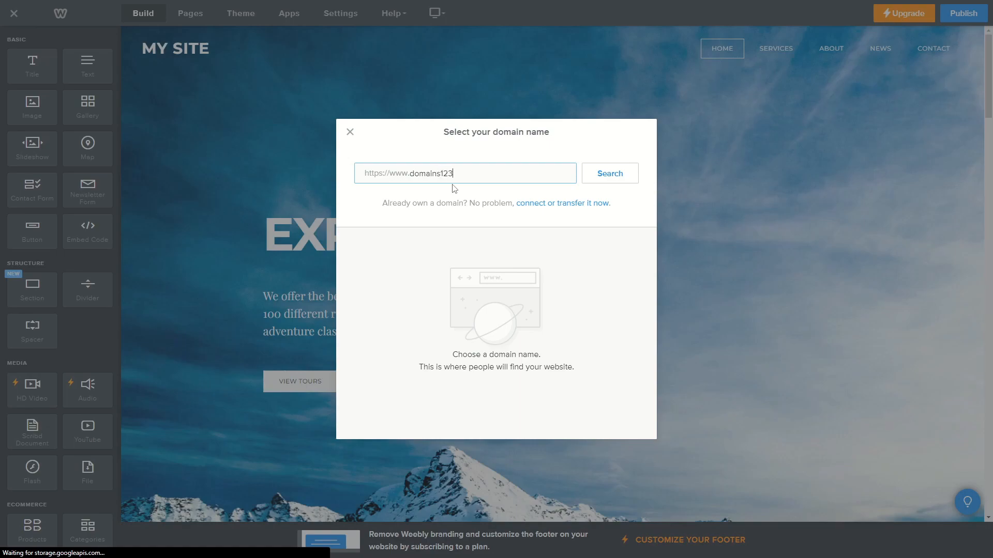
pyautogui.click(602, 179)
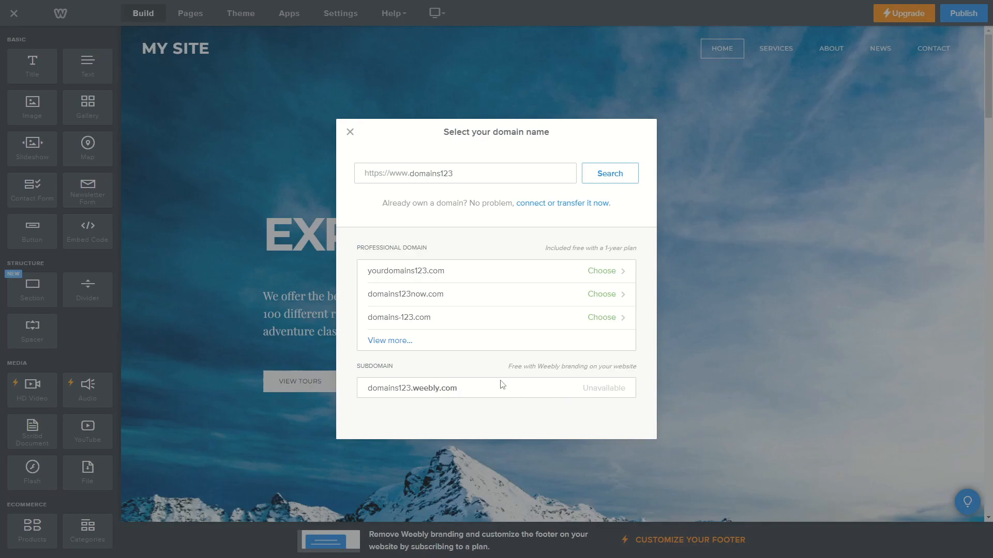
pyautogui.moveTo(511, 368); pyautogui.dragTo(615, 368)
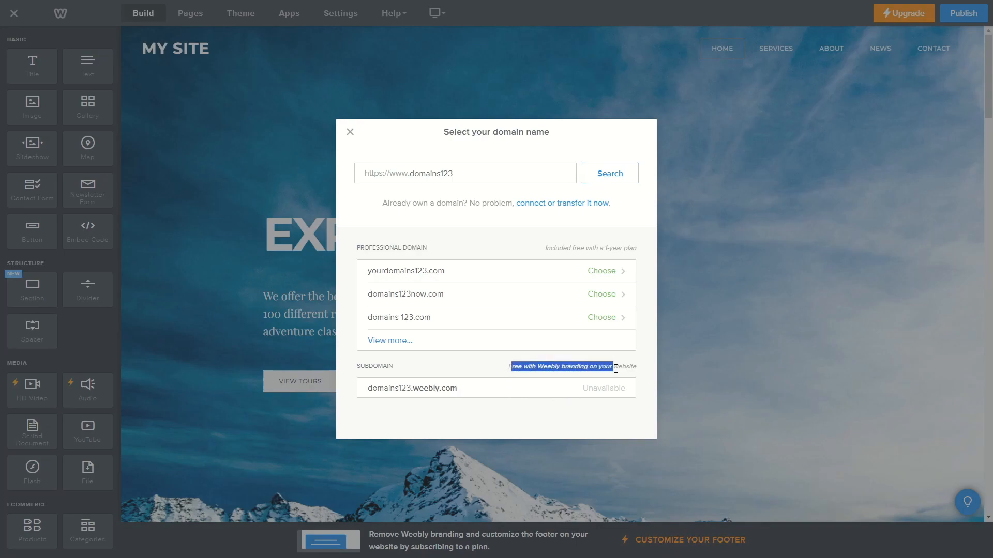
pyautogui.doubleClick(616, 367)
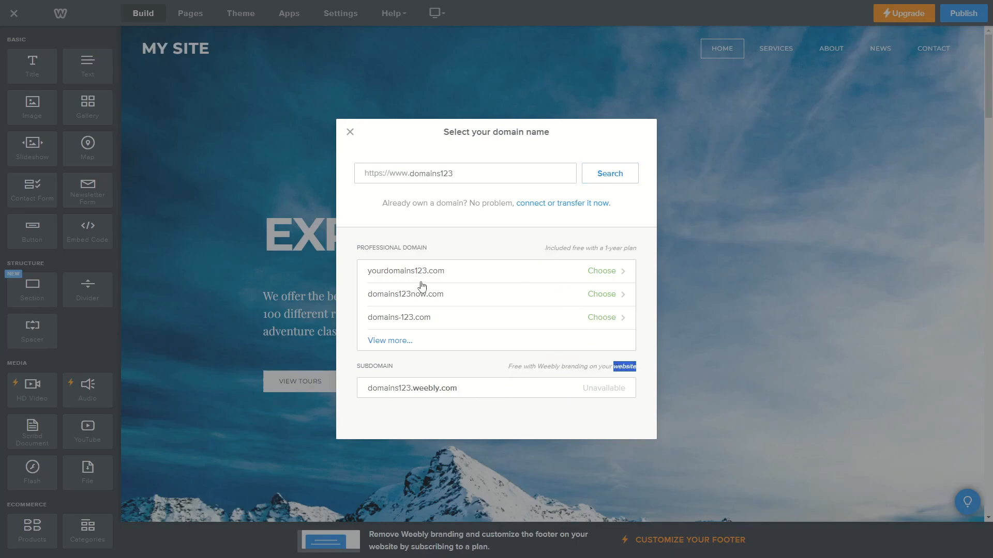
pyautogui.click(495, 375)
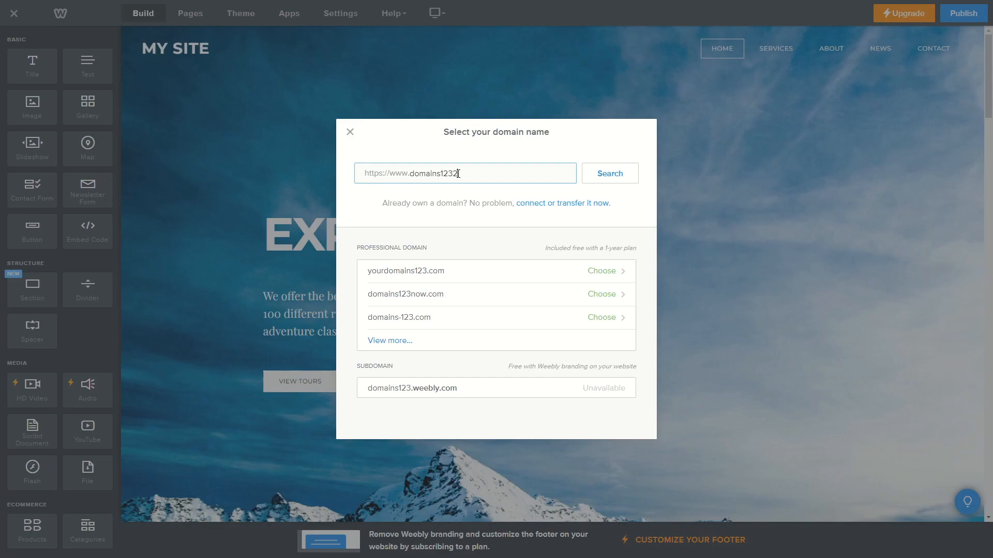
pyautogui.click(462, 408)
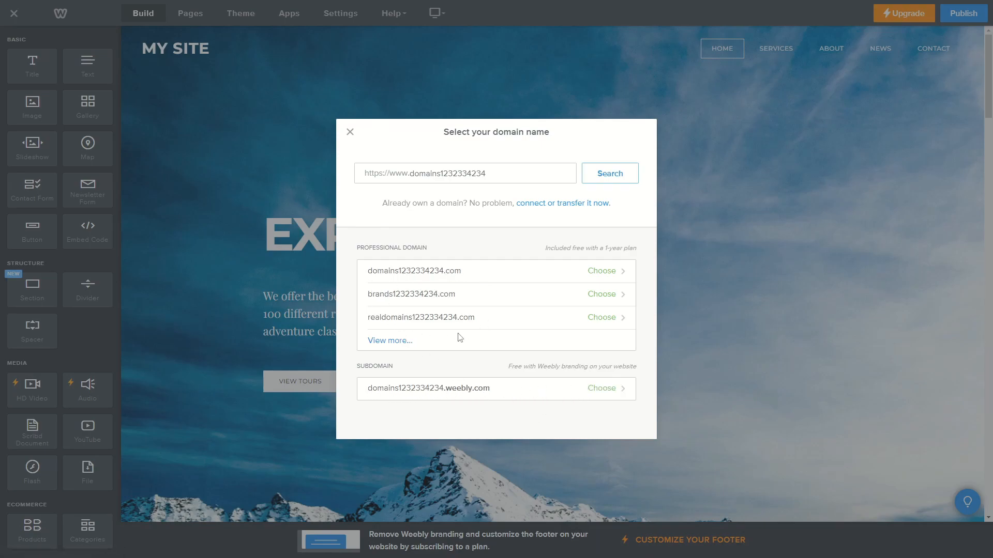
pyautogui.click(587, 390)
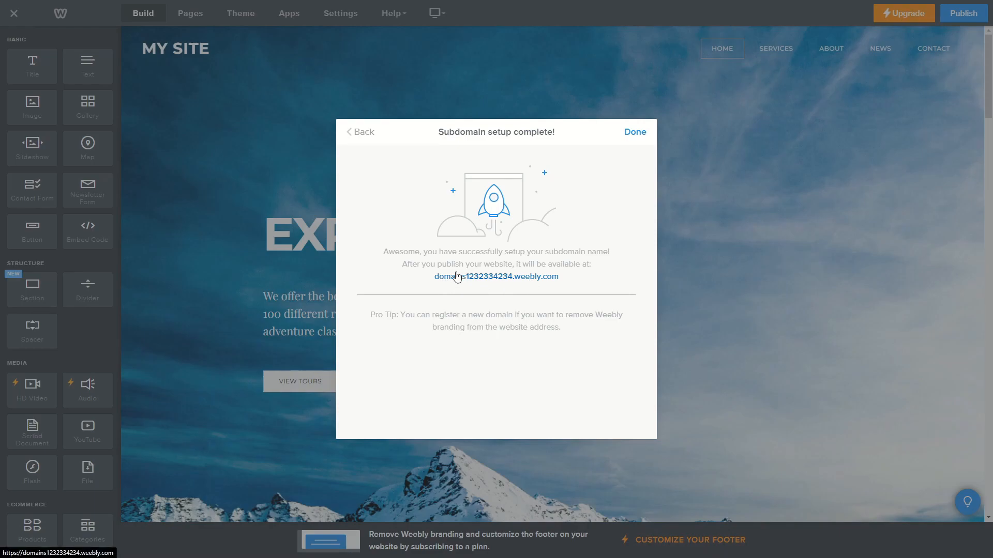
# Step: Check the new subdomain's address in a separate browser tab, close that tab and finish the subdomain setup
pyautogui.rightClick(473, 279)
pyautogui.click(495, 289)
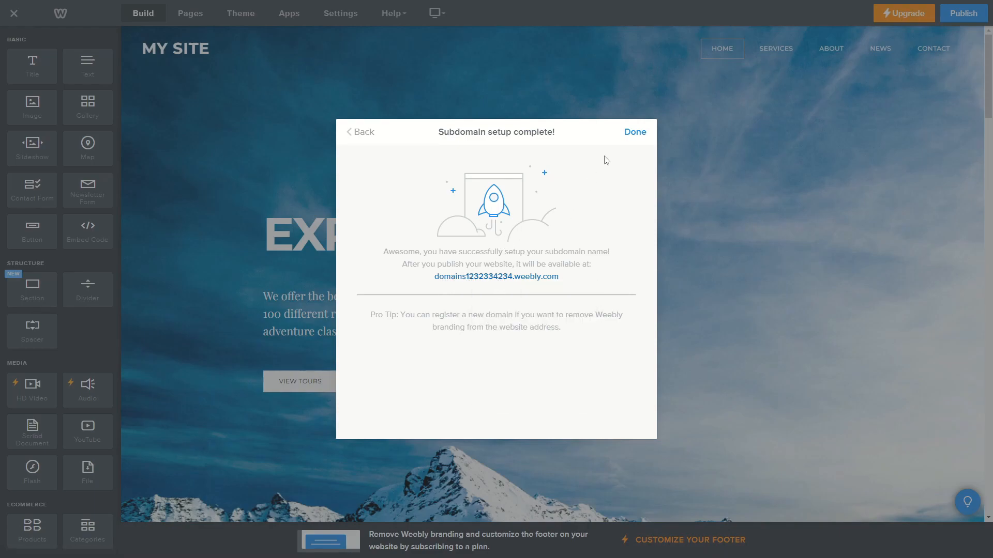
pyautogui.hotkey('ctrl', 'Tab')
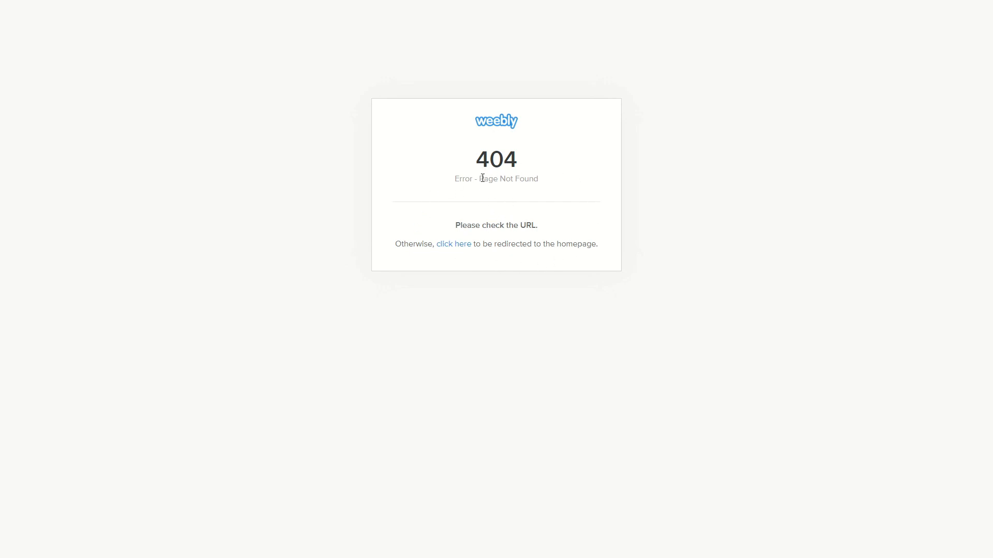
pyautogui.hotkey('ctrl', 'w')
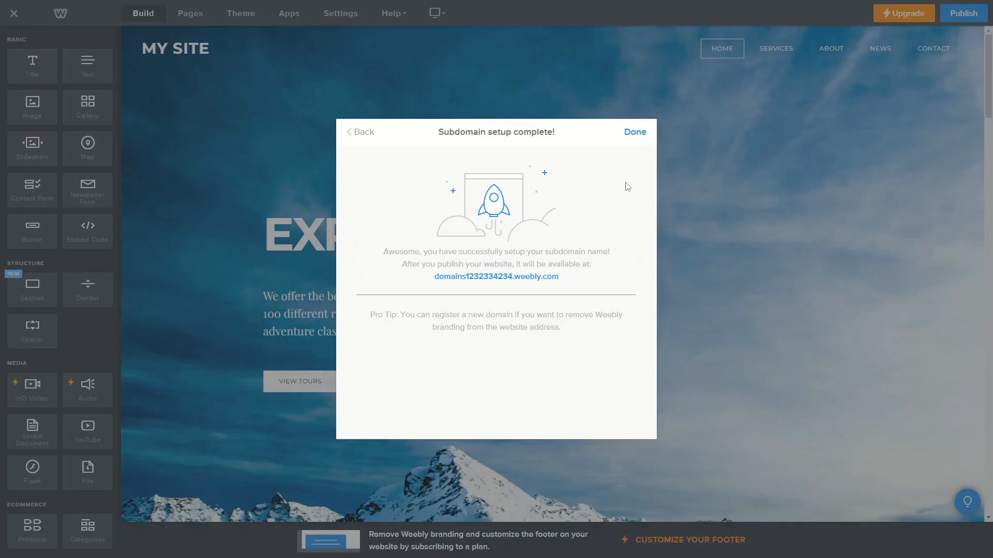
pyautogui.click(634, 132)
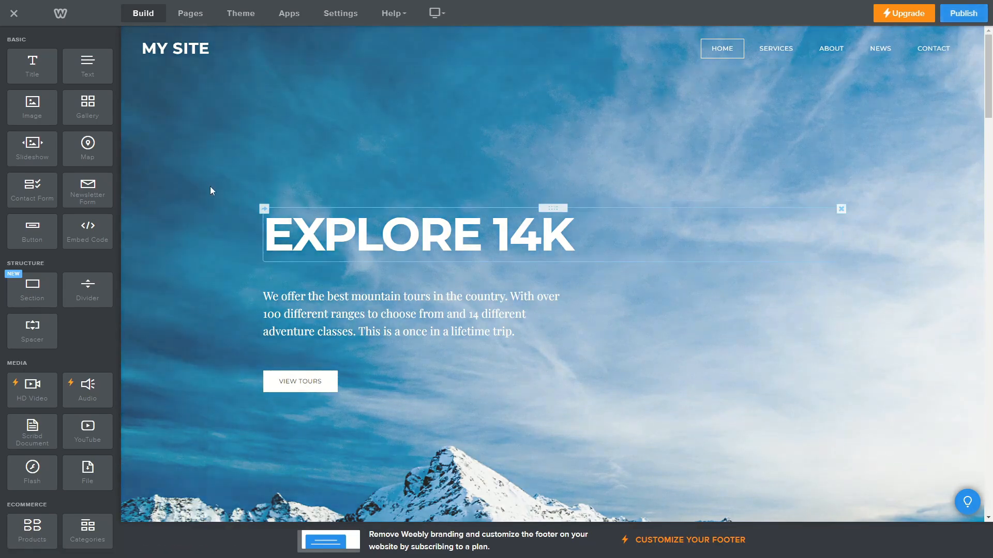
# Step: Leave the site editor for the dashboard and look over its overview page and the Website and Fulfillment sections
pyautogui.click(14, 14)
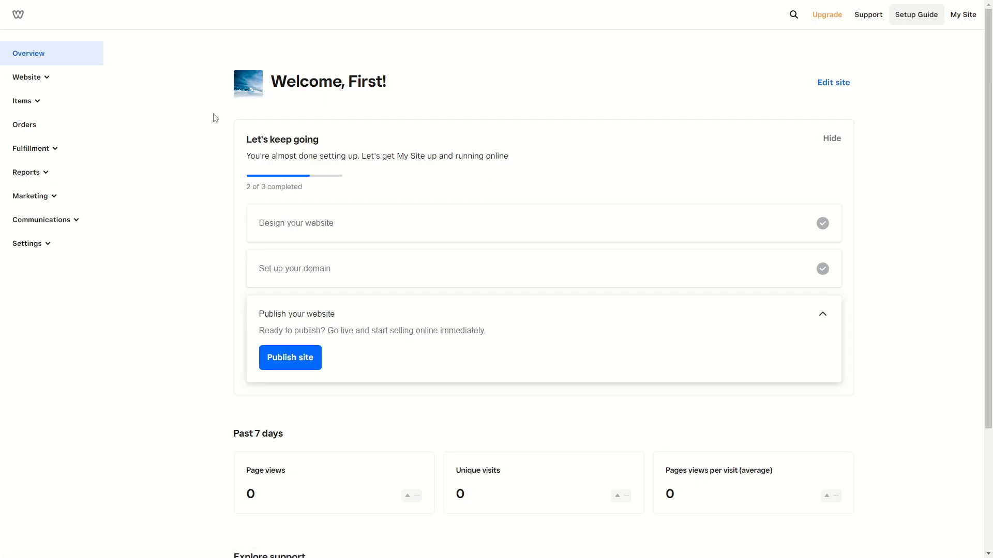
pyautogui.scroll(-3, 219, 212)
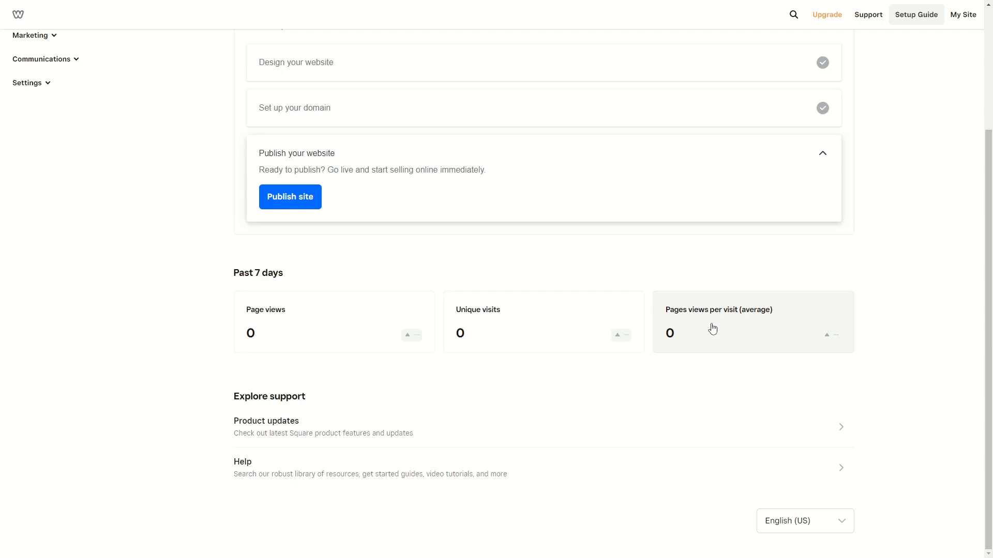
pyautogui.scroll(3, 712, 329)
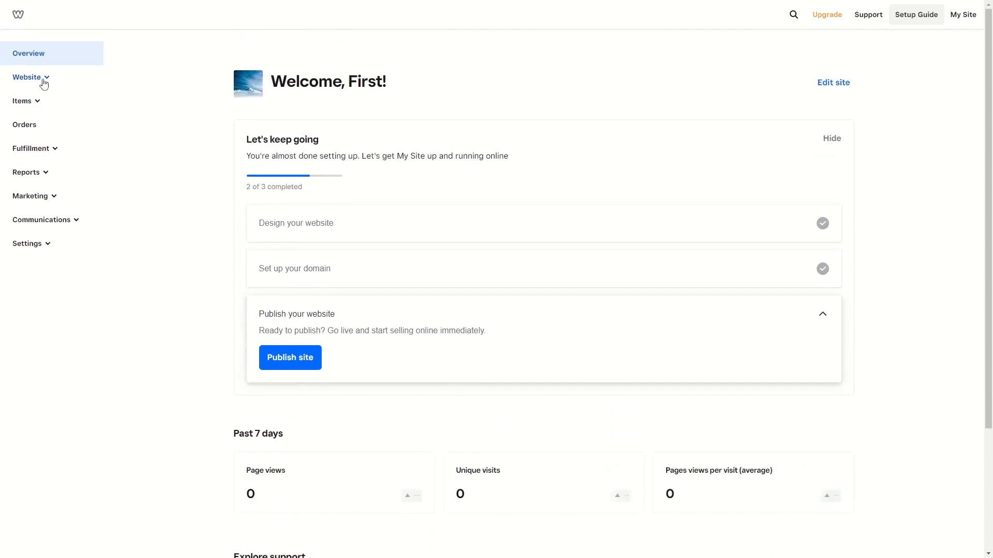
pyautogui.click(44, 83)
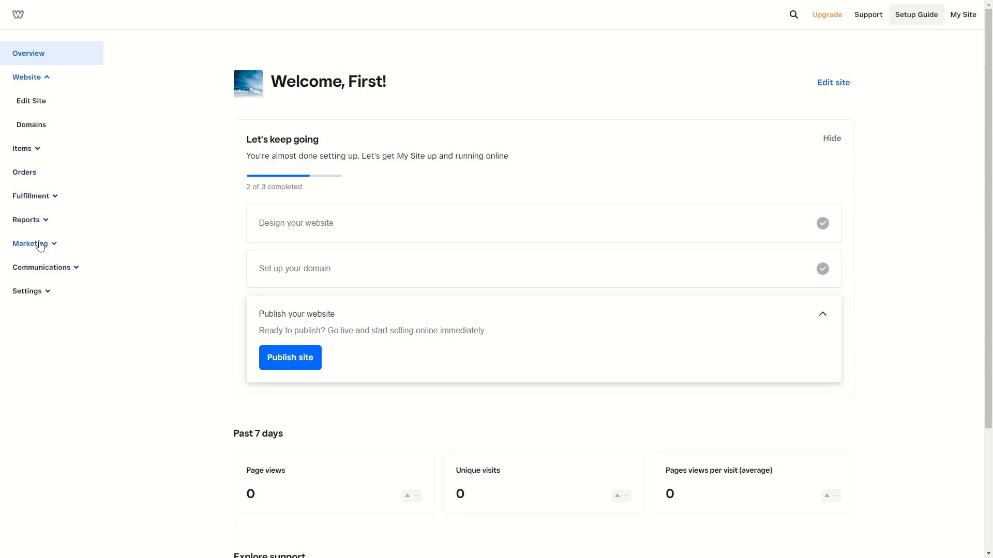
pyautogui.click(52, 199)
pyautogui.click(52, 199)
# Step: Return to the site editor and replace the home page headline with "Welcome to my site"
pyautogui.click(837, 86)
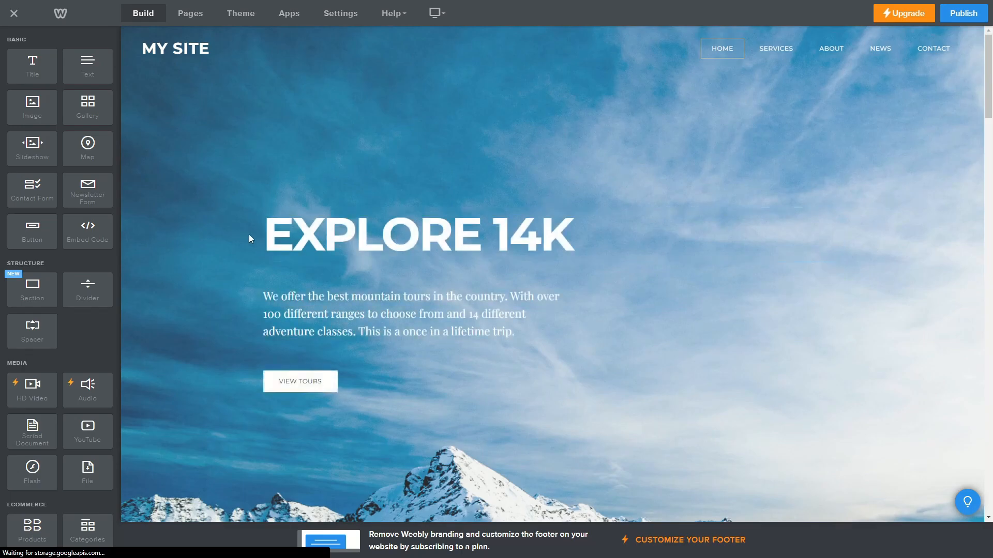
pyautogui.scroll(-8, 362, 279)
pyautogui.scroll(10, 391, 304)
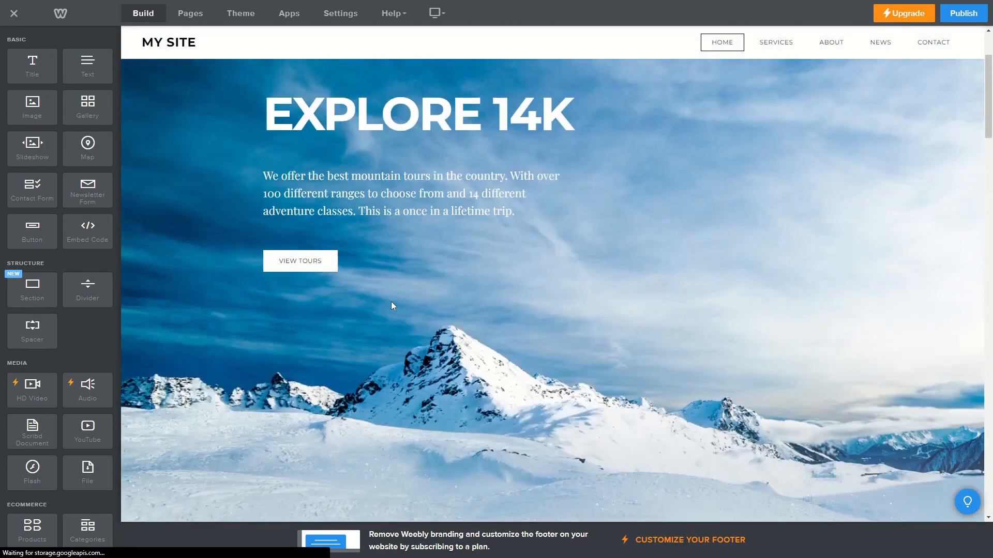
pyautogui.doubleClick(385, 242)
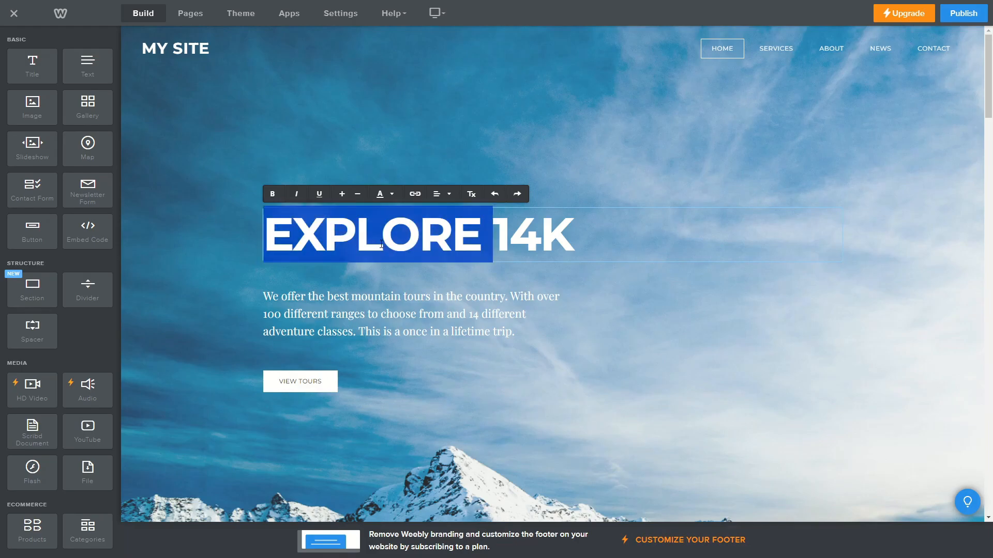
pyautogui.click(479, 249)
pyautogui.moveTo(557, 245); pyautogui.dragTo(275, 236)
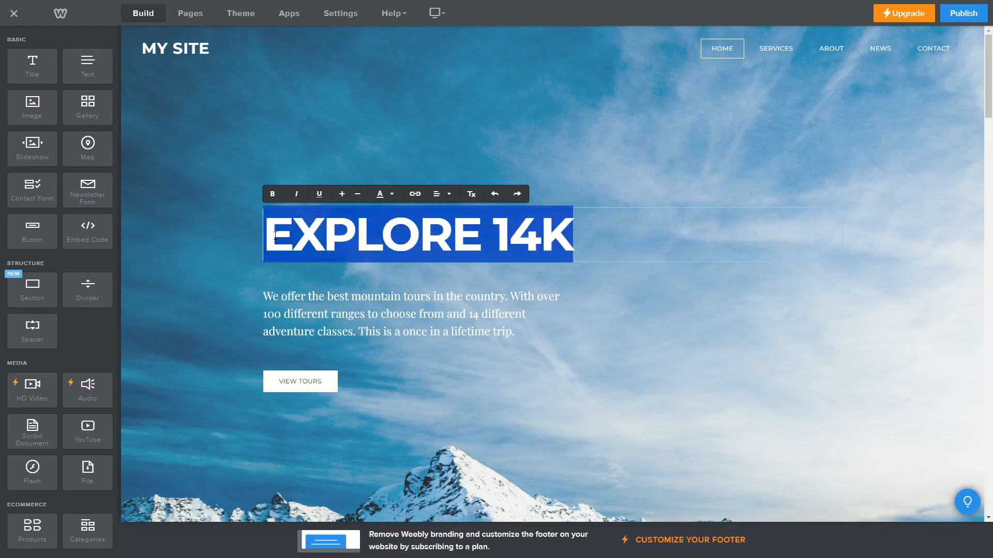
pyautogui.write('MY')
pyautogui.press('BackSpace')
pyautogui.press('BackSpace')
pyautogui.write('Welcome to my site')
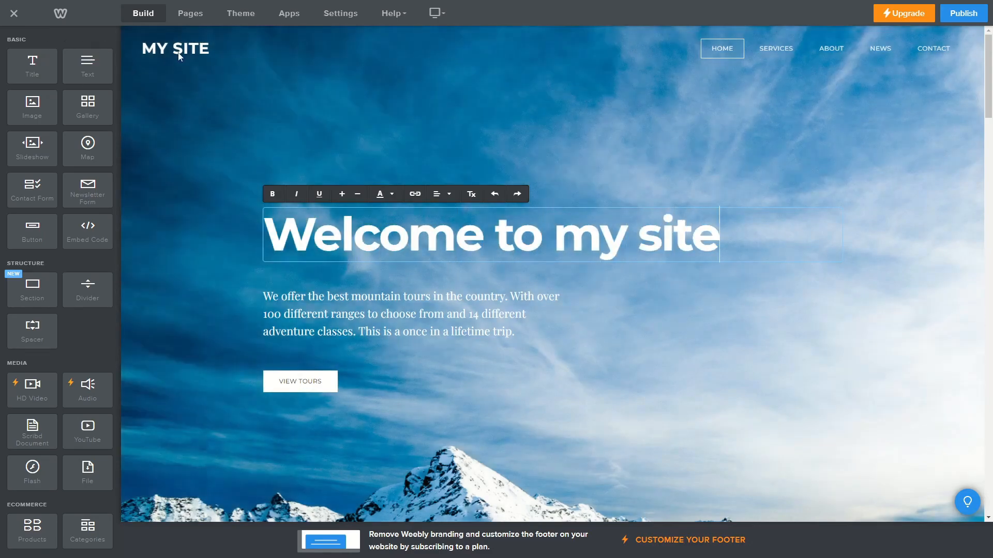
# Step: Check the logo image upload option for the site title, close it and change the title text to NAME1
pyautogui.click(178, 56)
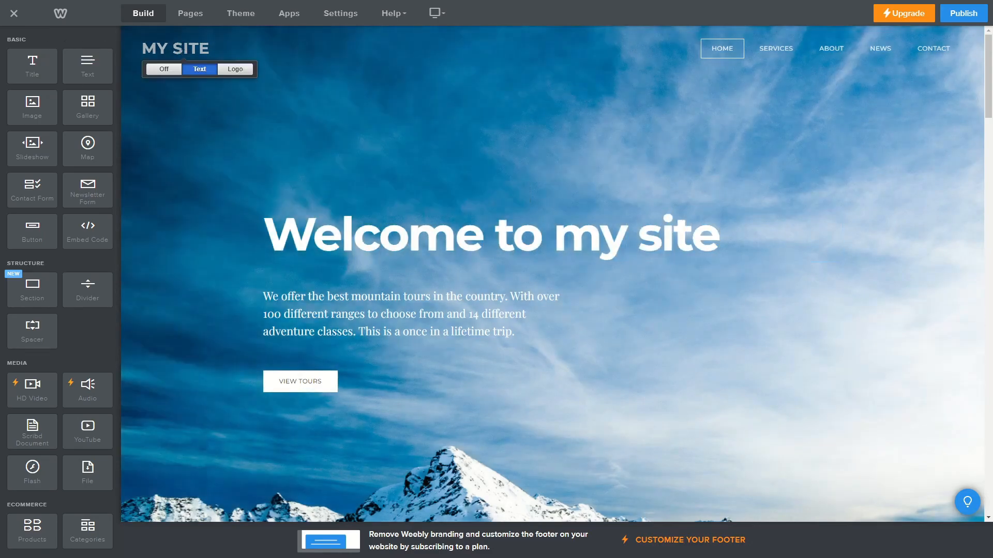
pyautogui.click(228, 70)
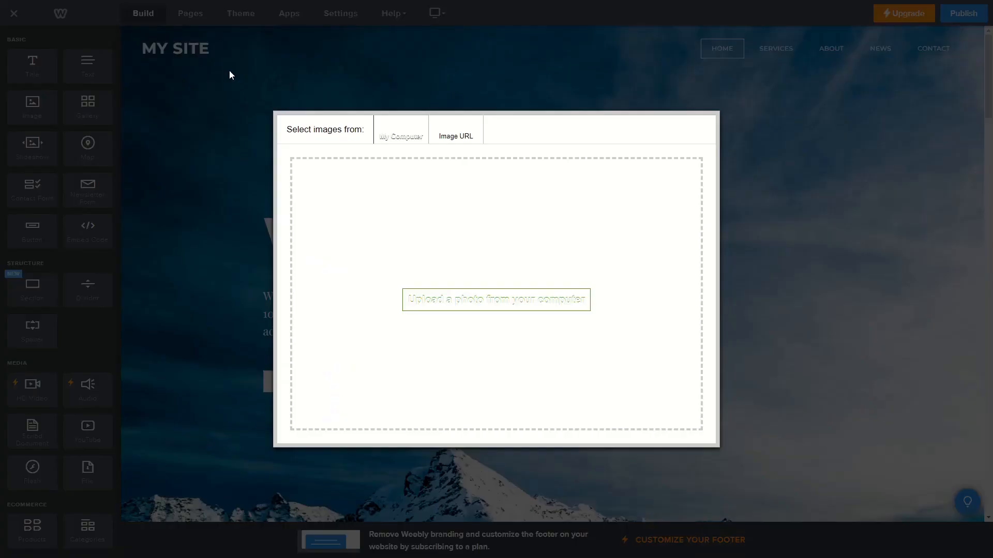
pyautogui.click(719, 111)
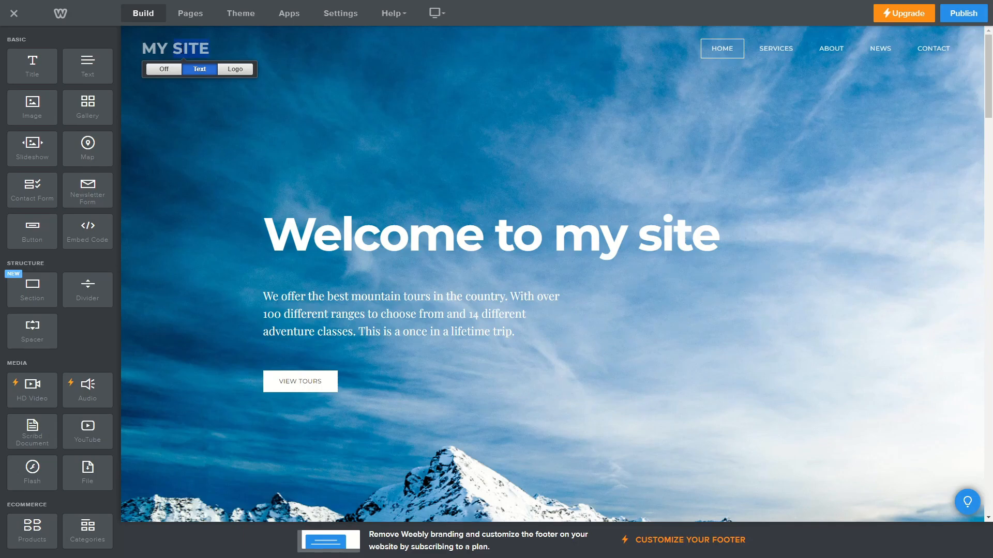
pyautogui.tripleClick(182, 49)
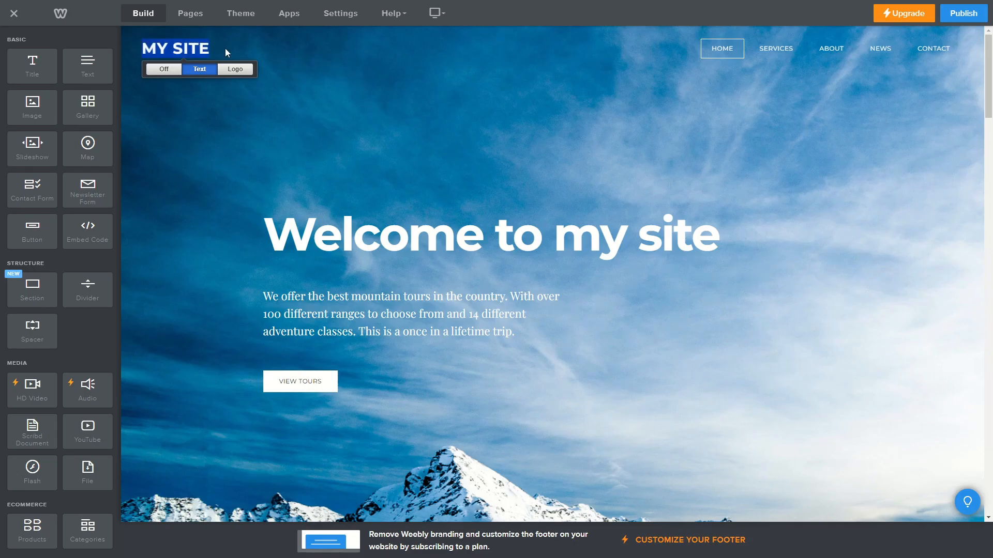
pyautogui.write('NAME!')
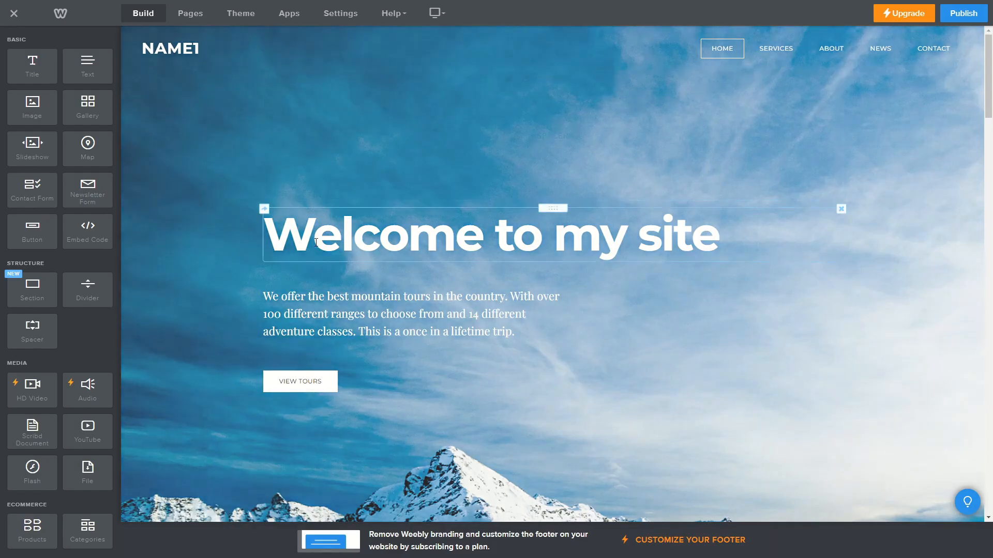
# Step: Examine the intro paragraph's text editing options and look over the home page sections beneath the header
pyautogui.click(284, 299)
pyautogui.doubleClick(374, 314)
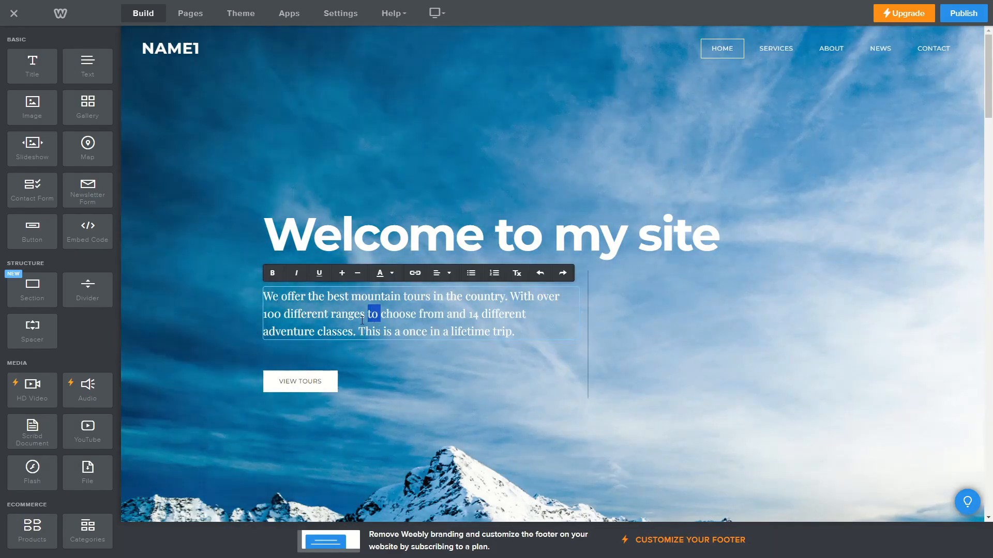
pyautogui.click(356, 308)
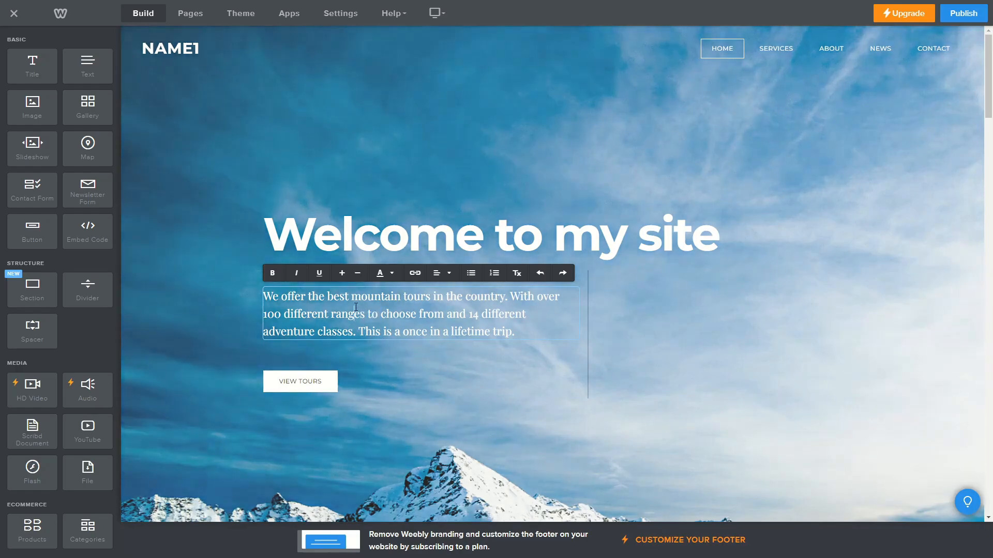
pyautogui.scroll(-5, 370, 342)
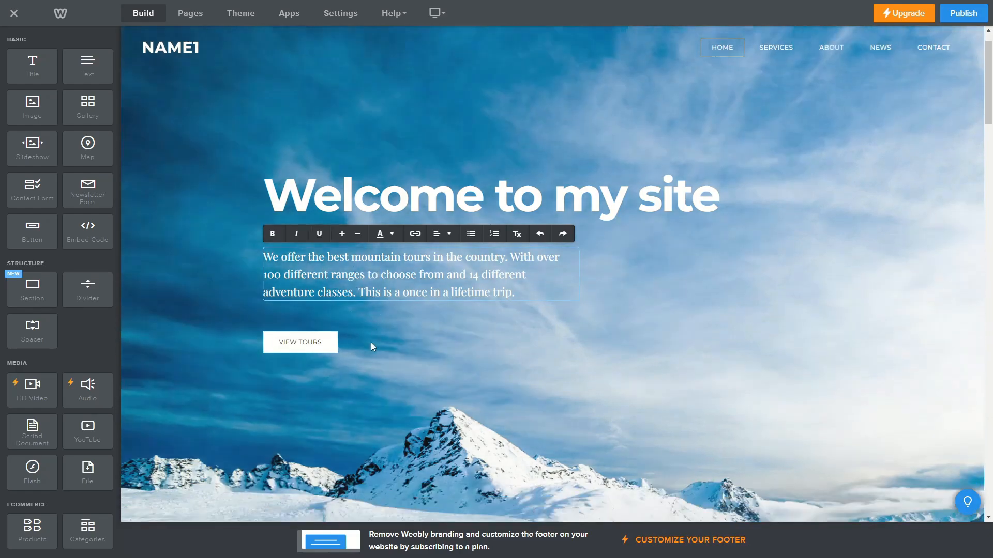
pyautogui.scroll(-10, 368, 340)
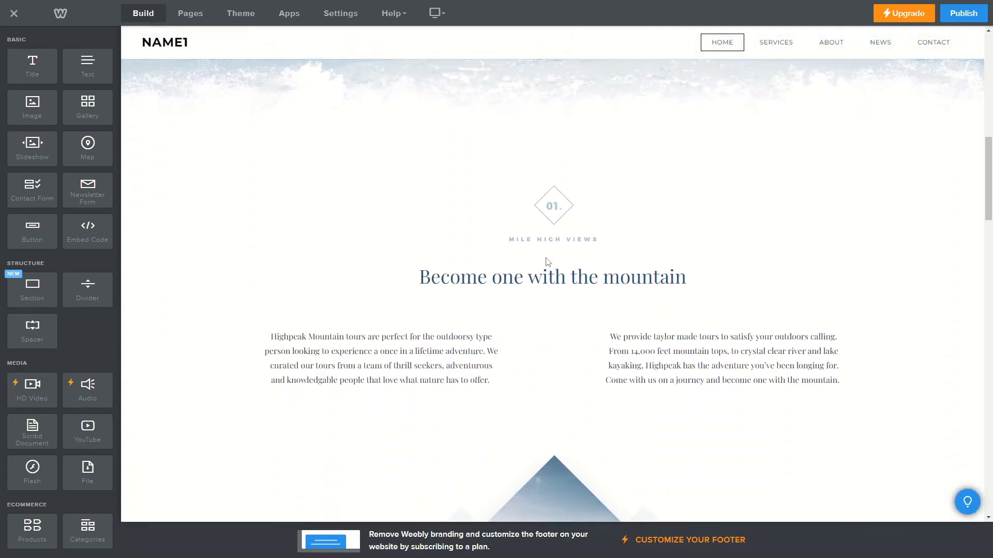
pyautogui.scroll(2, 486, 181)
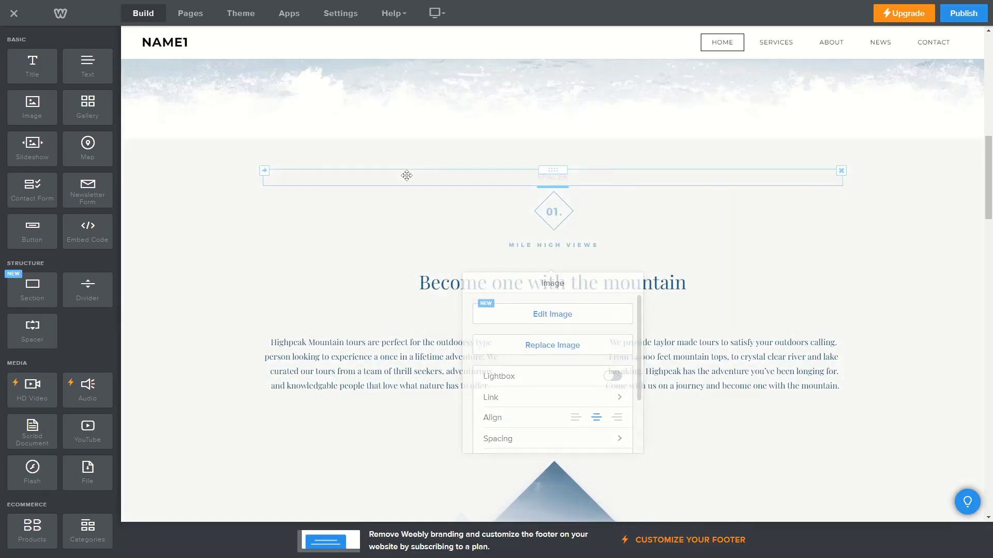
pyautogui.scroll(3, 447, 173)
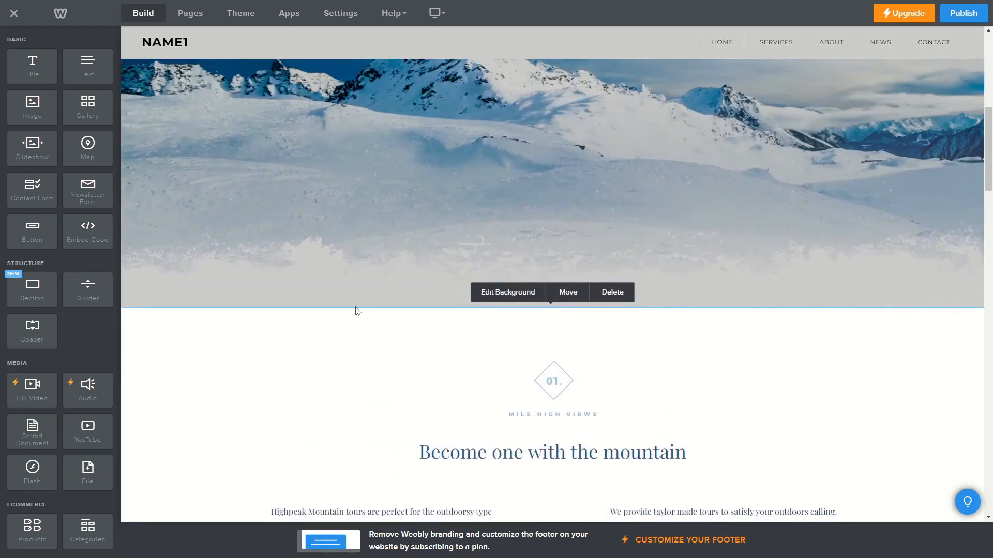
pyautogui.scroll(-4, 355, 308)
pyautogui.scroll(-10, 425, 200)
pyautogui.scroll(5, 405, 269)
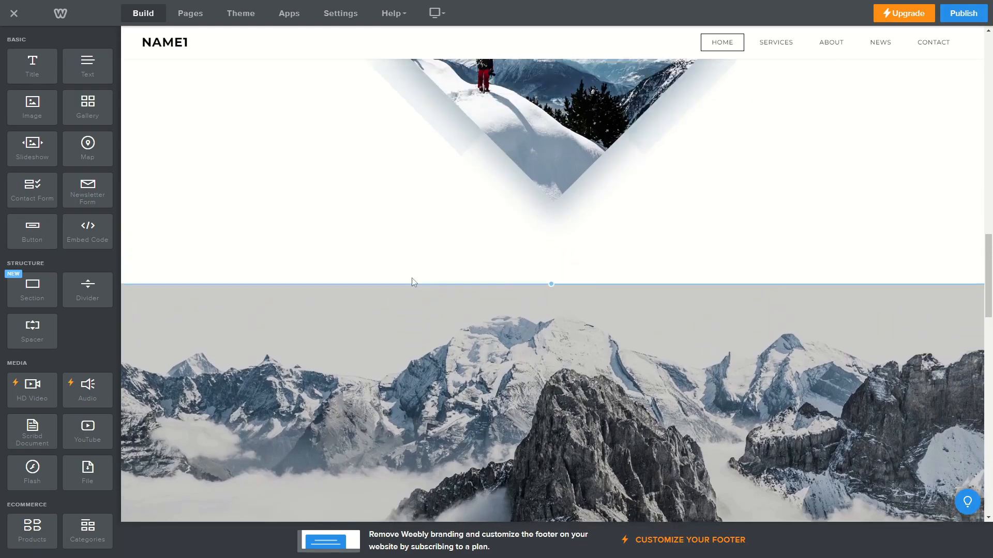
pyautogui.scroll(7, 169, 324)
pyautogui.scroll(-7, 938, 383)
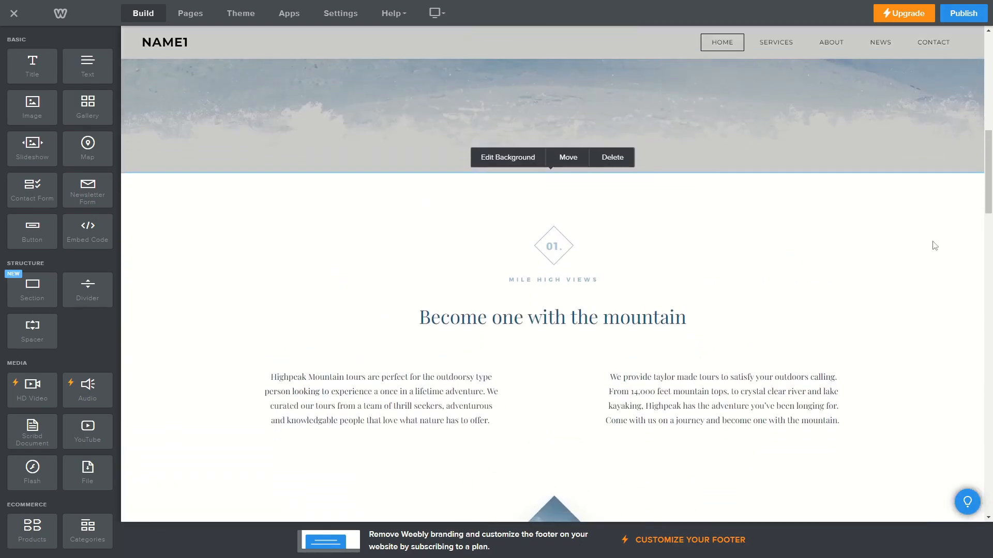
pyautogui.scroll(10, 308, 313)
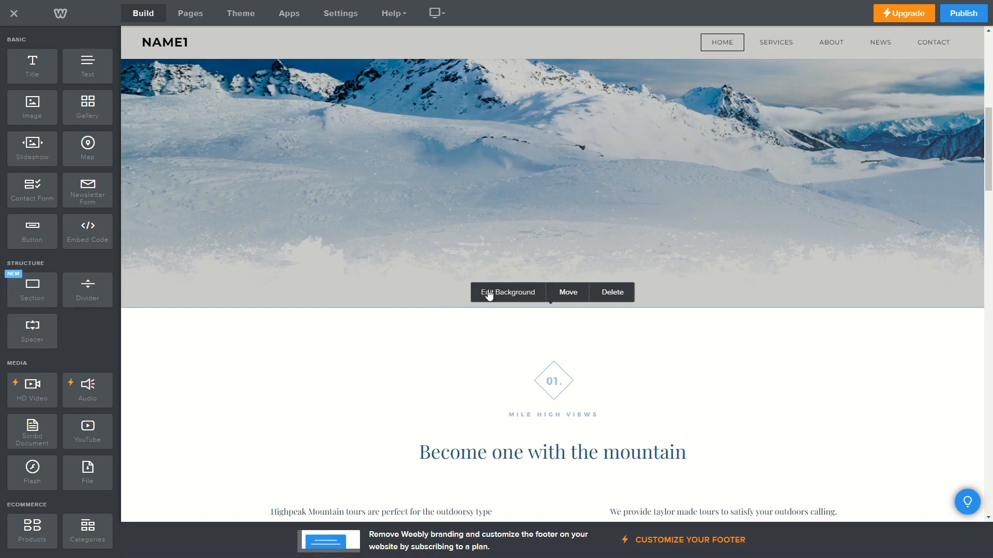
# Step: Try a pink background color, #ffbfbf, on the "Become one with the mountain" section and check it down the page
pyautogui.click(488, 295)
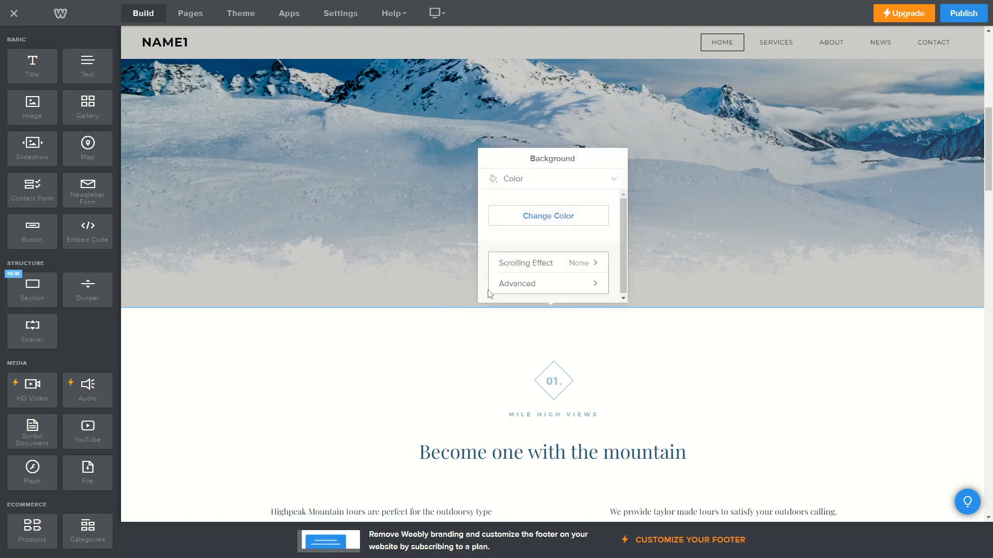
pyautogui.click(557, 222)
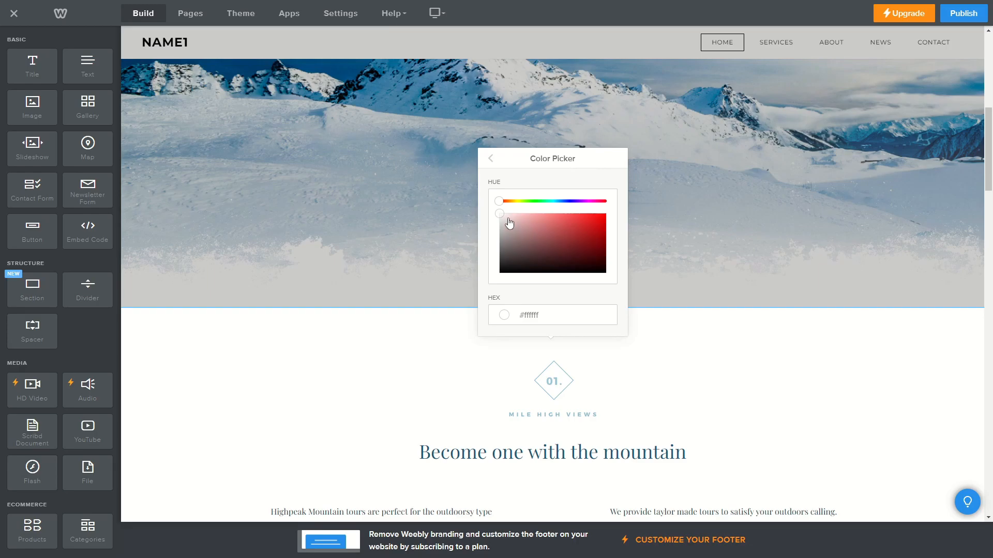
pyautogui.click(506, 215)
pyautogui.moveTo(508, 218)
pyautogui.mouseDown()
pyautogui.moveTo(532, 222)
pyautogui.moveTo(549, 257)
pyautogui.moveTo(513, 269)
pyautogui.moveTo(498, 250)
pyautogui.moveTo(526, 213)
pyautogui.mouseUp()
pyautogui.scroll(-5, 457, 329)
pyautogui.scroll(-10, 457, 331)
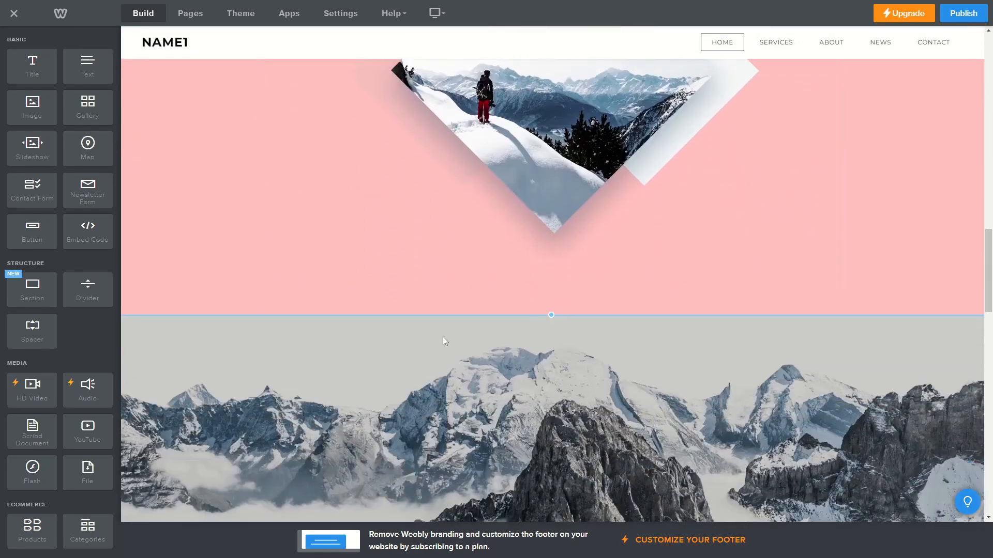
pyautogui.scroll(-3, 445, 284)
pyautogui.scroll(17, 318, 294)
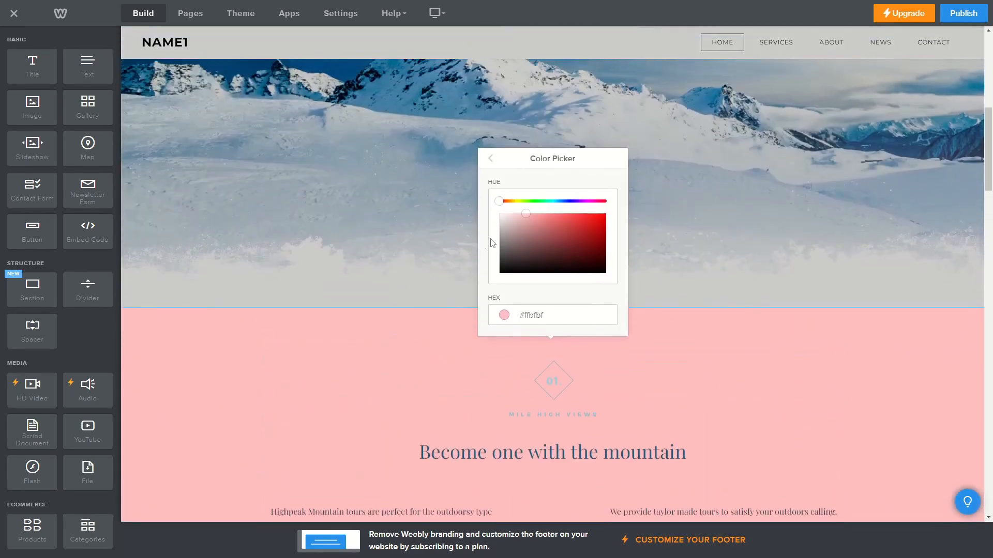
# Step: Set the "Become one with the mountain" section's background color back to white, #ffffff
pyautogui.moveTo(512, 231); pyautogui.dragTo(438, 178)
pyautogui.click(438, 178)
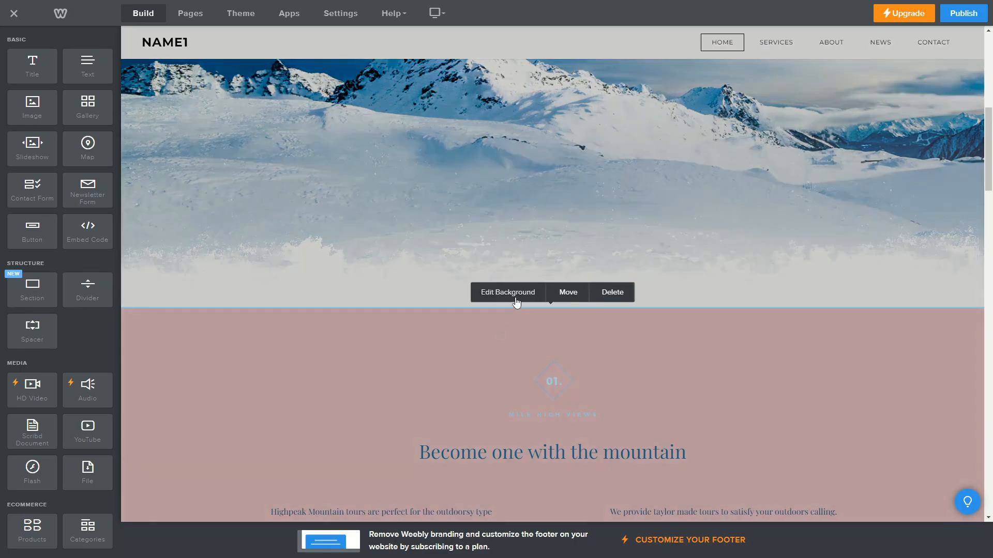
pyautogui.click(515, 299)
pyautogui.click(540, 217)
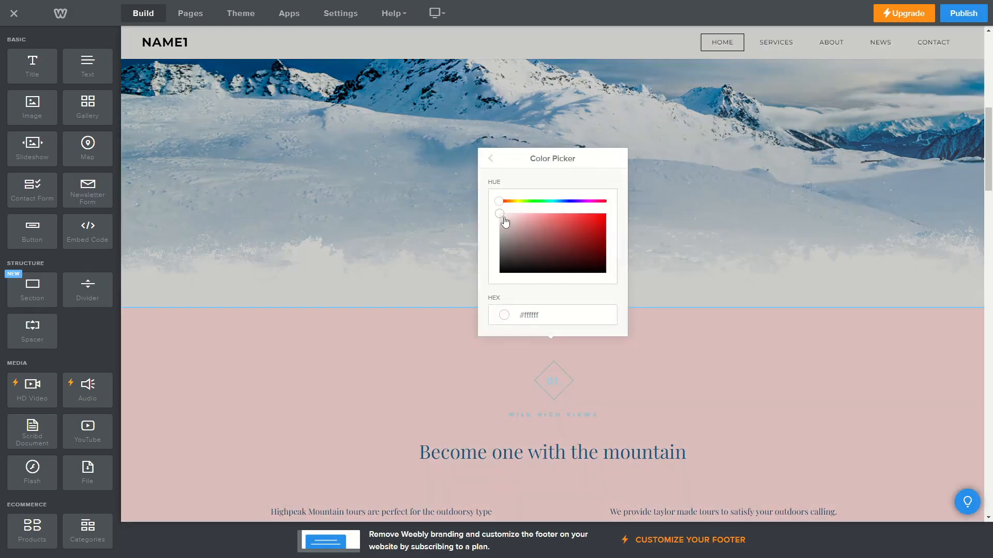
pyautogui.click(500, 214)
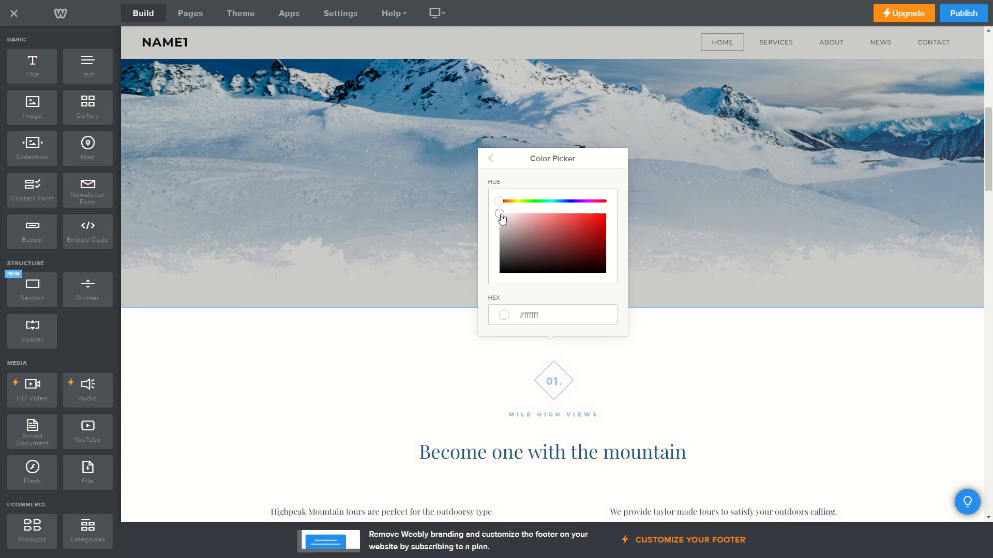
pyautogui.click(490, 160)
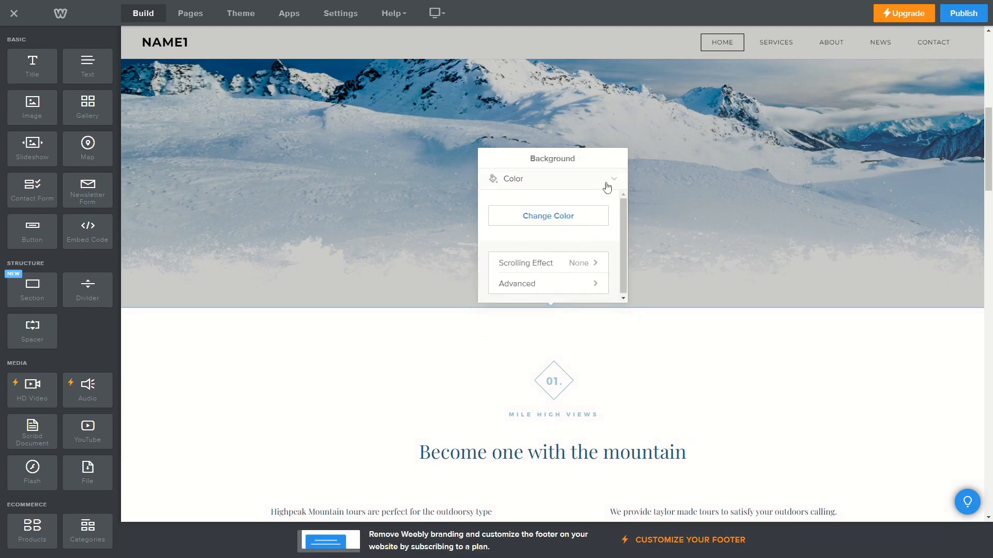
# Step: Set the section background's scrolling effect to Reveal and check it on the page
pyautogui.click(588, 268)
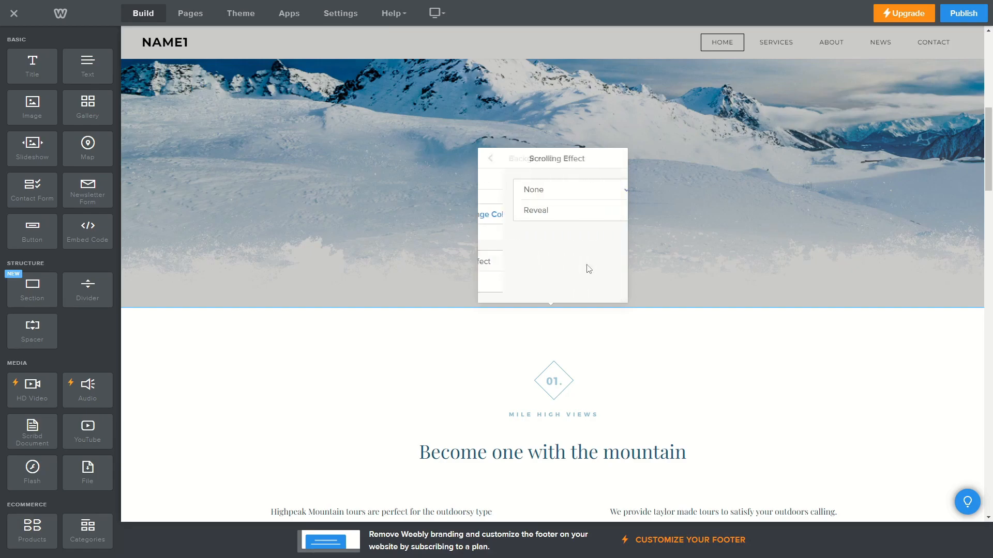
pyautogui.click(522, 216)
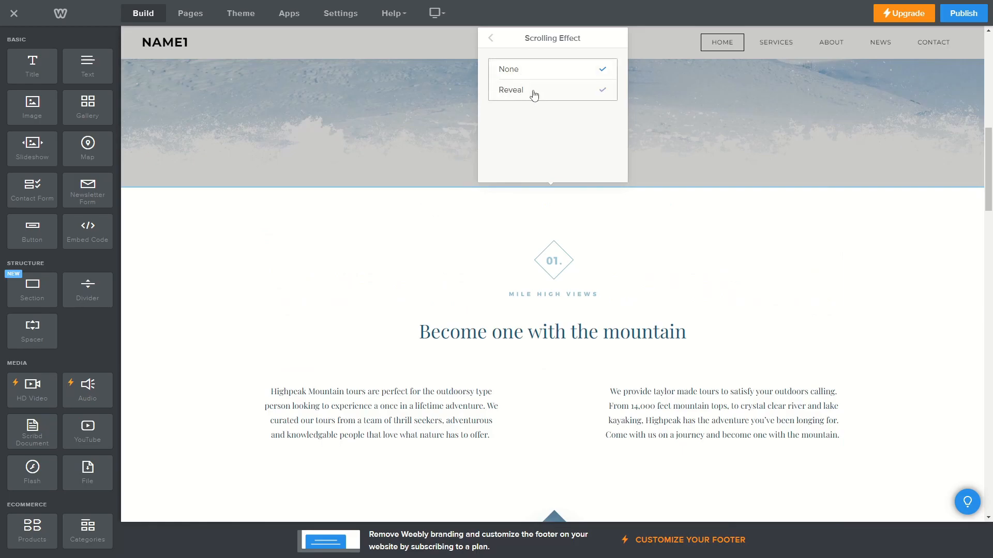
pyautogui.scroll(-8, 465, 413)
pyautogui.scroll(10, 460, 436)
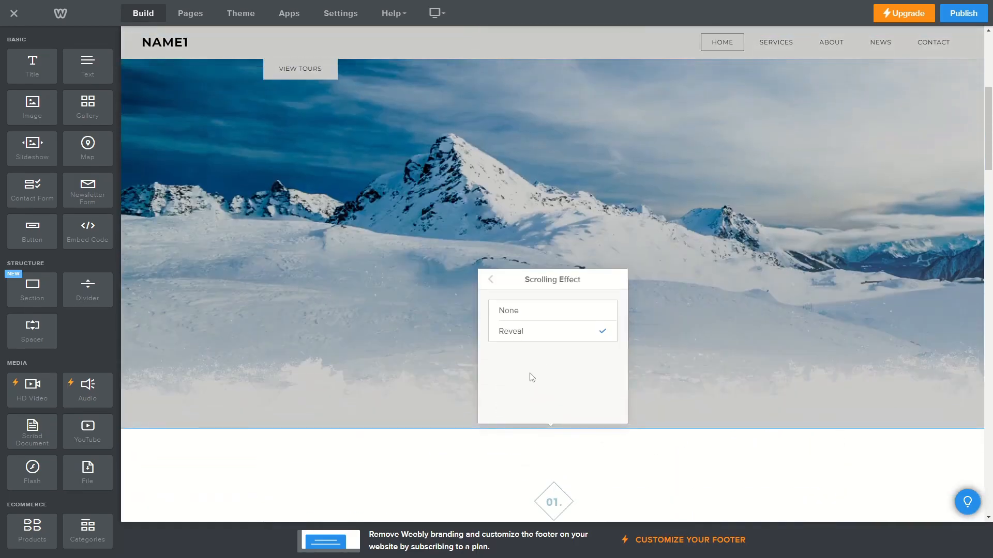
pyautogui.click(491, 279)
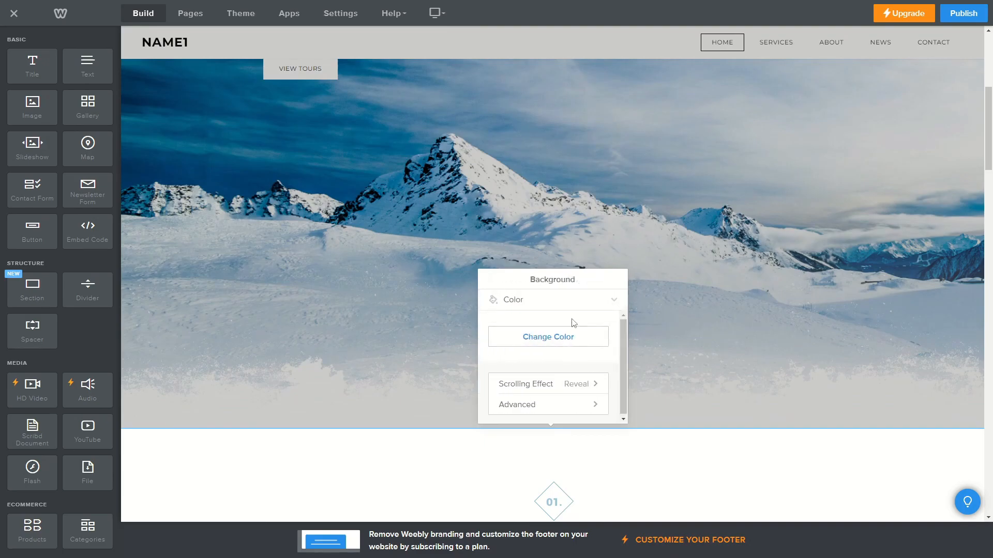
# Step: Try bottom content alignment in the section's advanced background settings and check the layout down the page
pyautogui.click(582, 408)
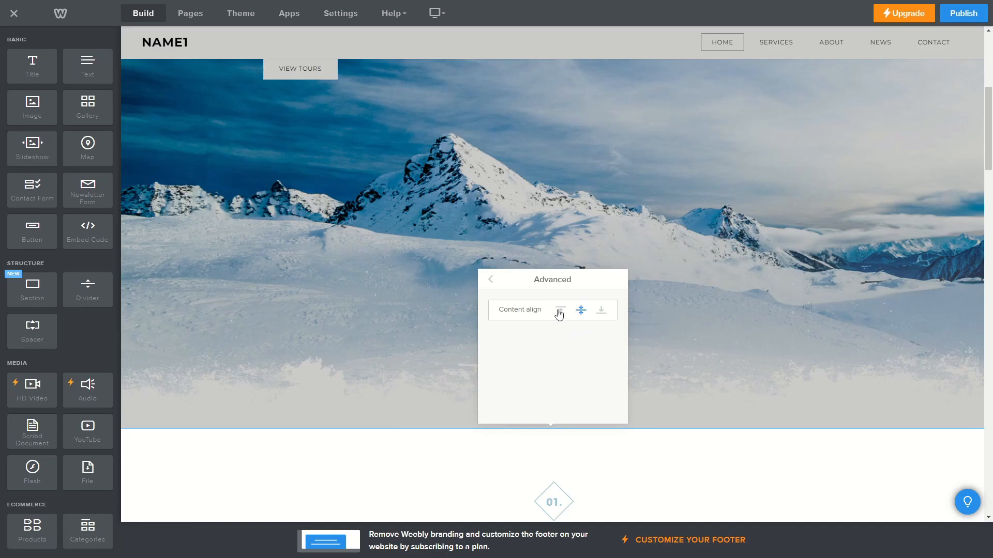
pyautogui.scroll(-10, 574, 377)
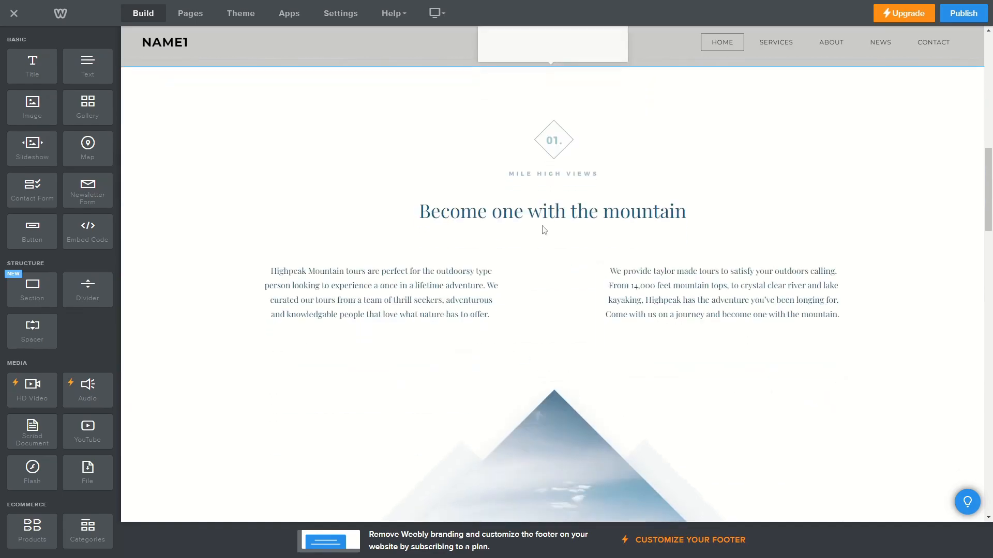
pyautogui.scroll(9, 434, 299)
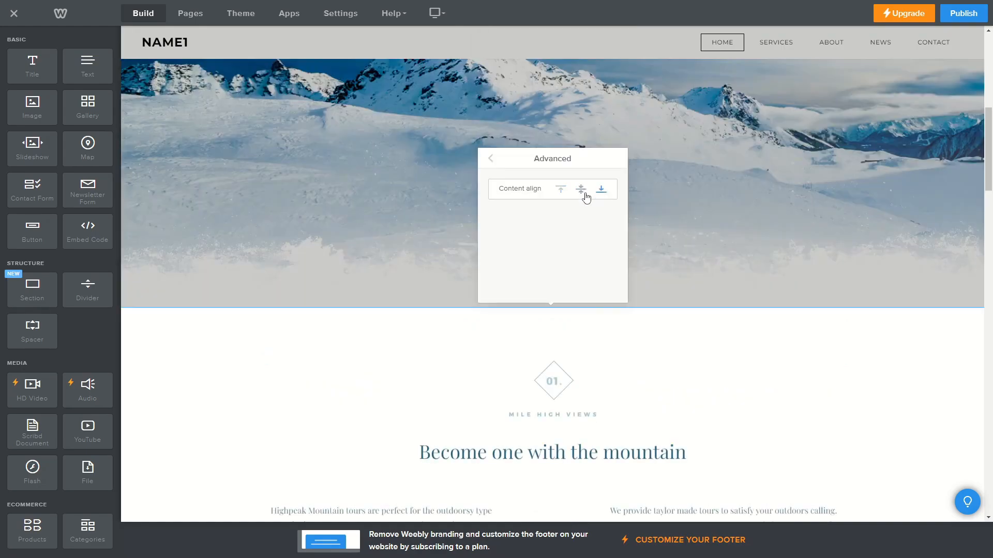
pyautogui.scroll(-5, 525, 345)
pyautogui.scroll(-7, 526, 345)
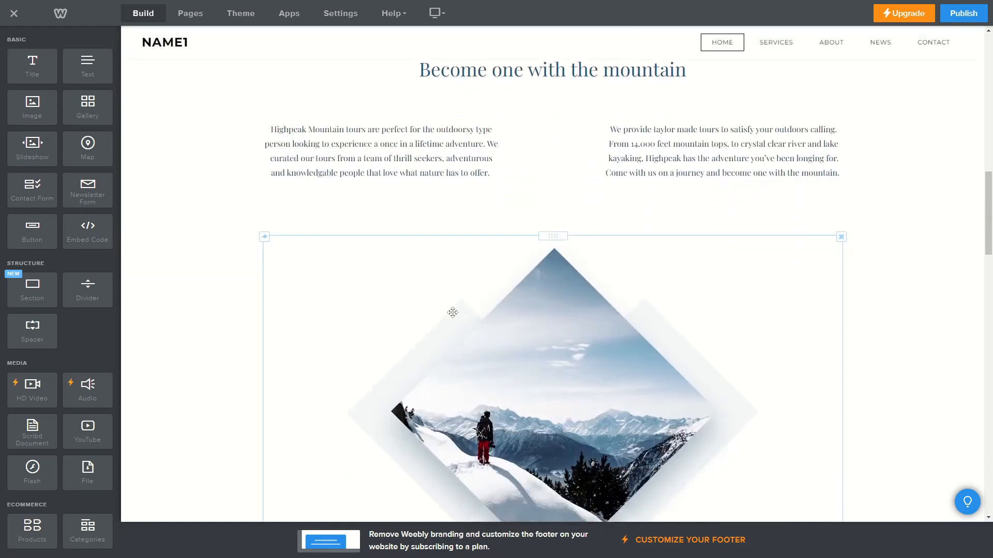
# Step: Set the "Become one with the mountain" section's content alignment to middle and close its background settings
pyautogui.scroll(7, 479, 327)
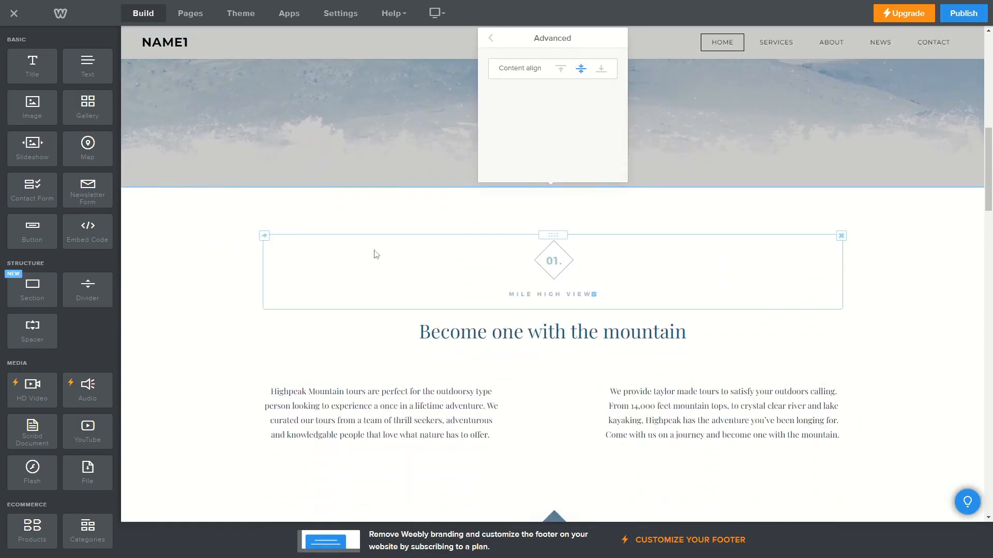
pyautogui.scroll(2, 546, 180)
pyautogui.click(562, 190)
pyautogui.click(582, 192)
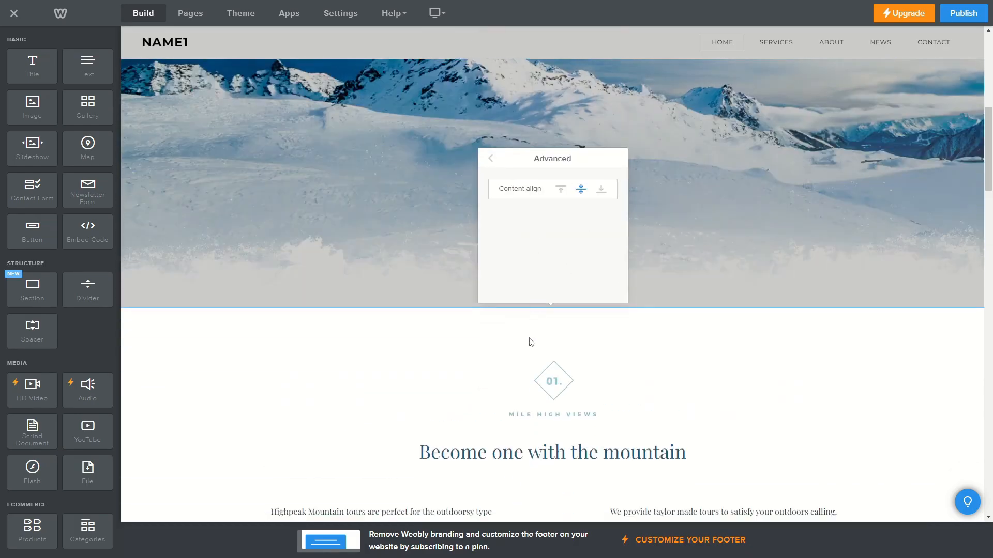
pyautogui.click(491, 158)
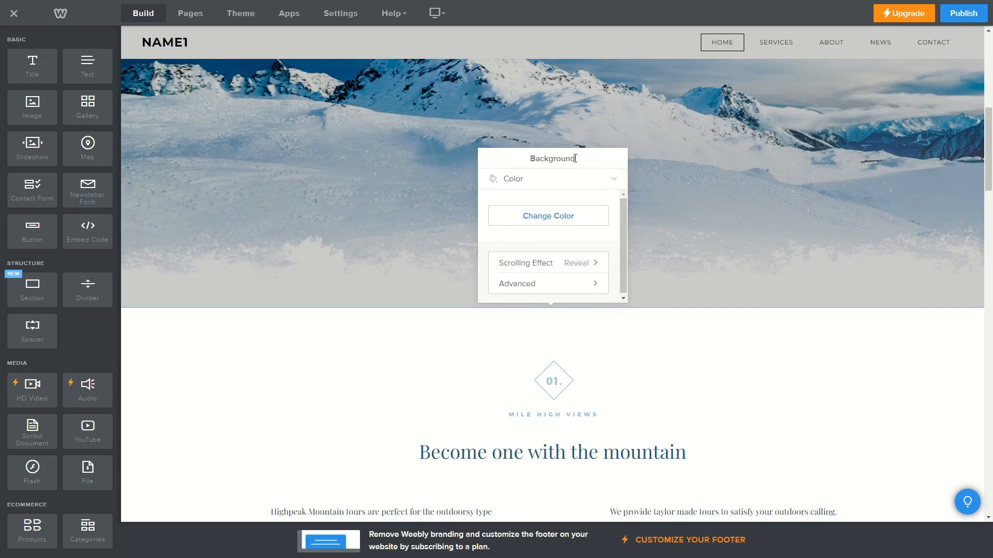
pyautogui.click(615, 138)
# Step: Open the background image settings of the rocky mountain peak section and look at its image editing options
pyautogui.scroll(-5, 567, 351)
pyautogui.scroll(-15, 567, 352)
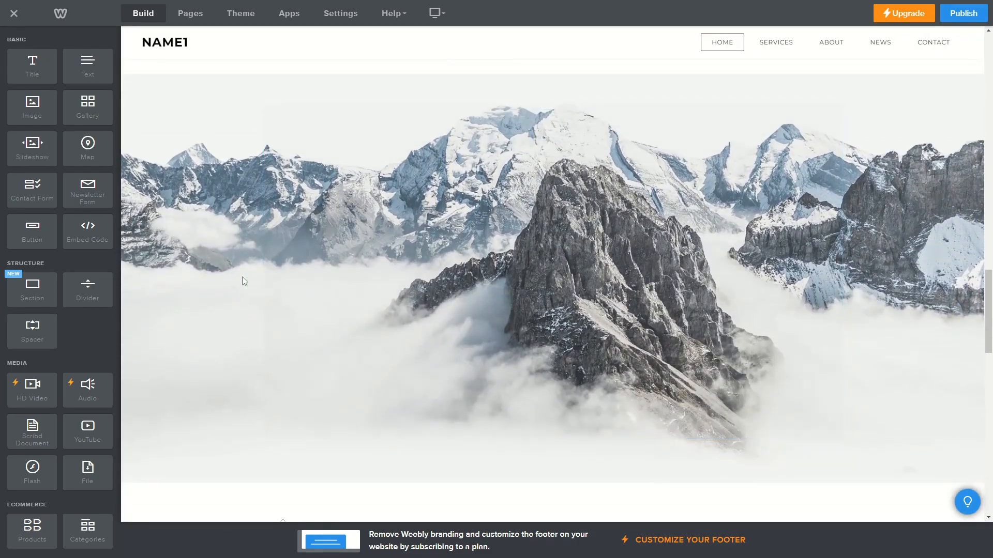
pyautogui.click(223, 219)
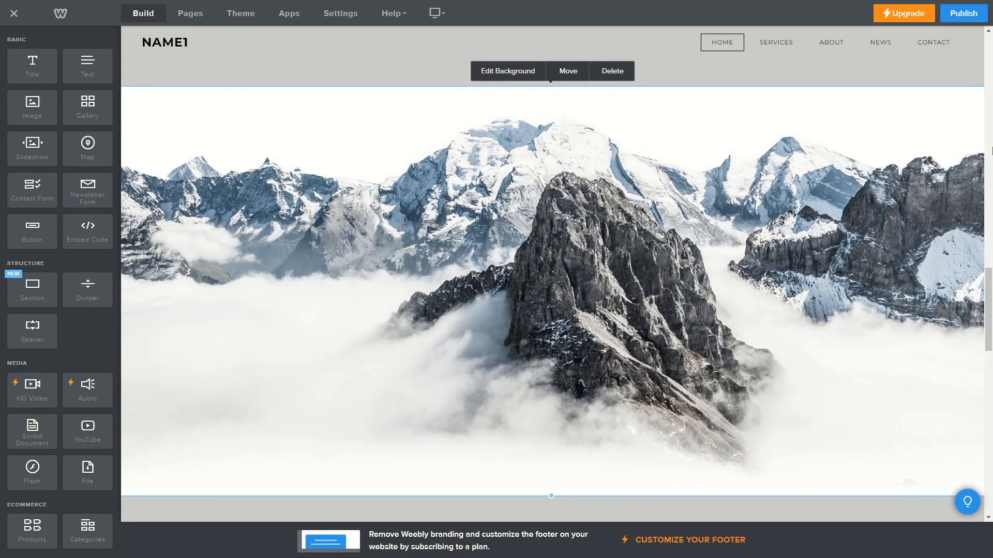
pyautogui.click(523, 75)
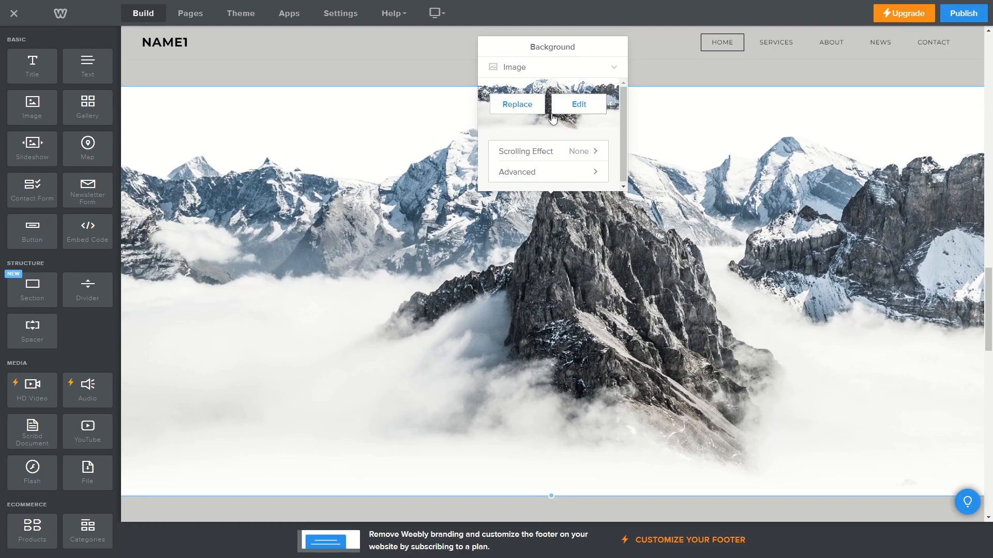
pyautogui.click(579, 106)
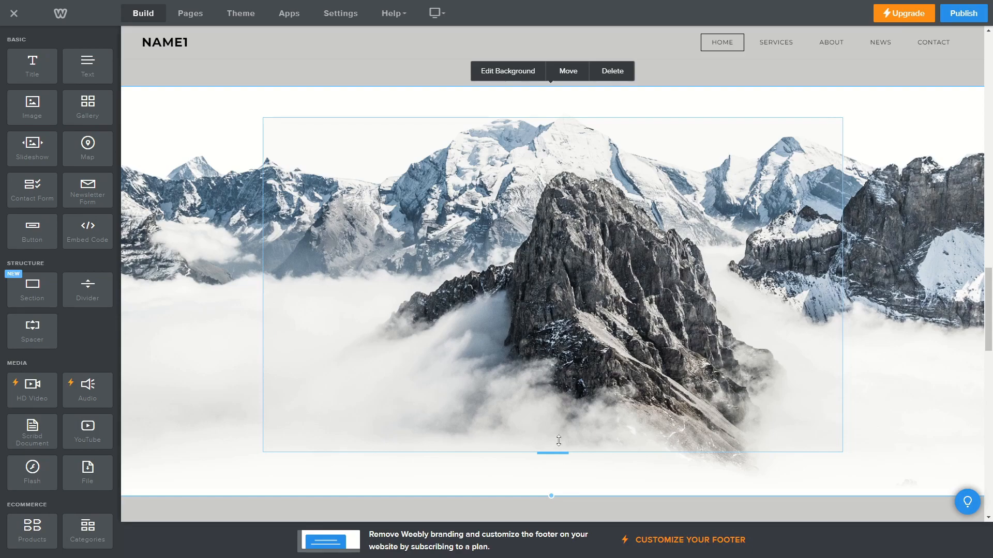
# Step: Try a much shorter spacer over the mountain peak image, and stretch it back to its former height
pyautogui.moveTo(554, 455); pyautogui.dragTo(579, 216)
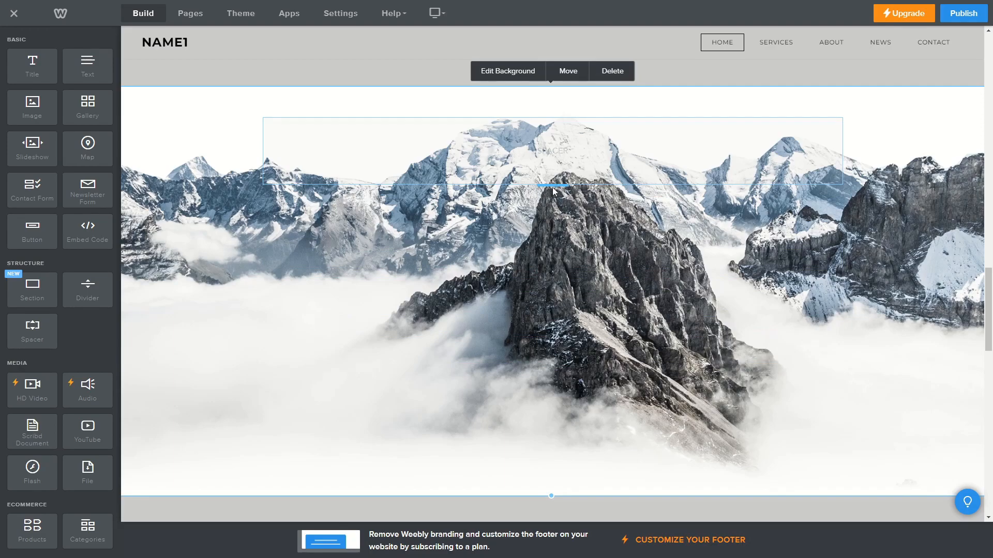
pyautogui.moveTo(552, 187); pyautogui.dragTo(533, 447)
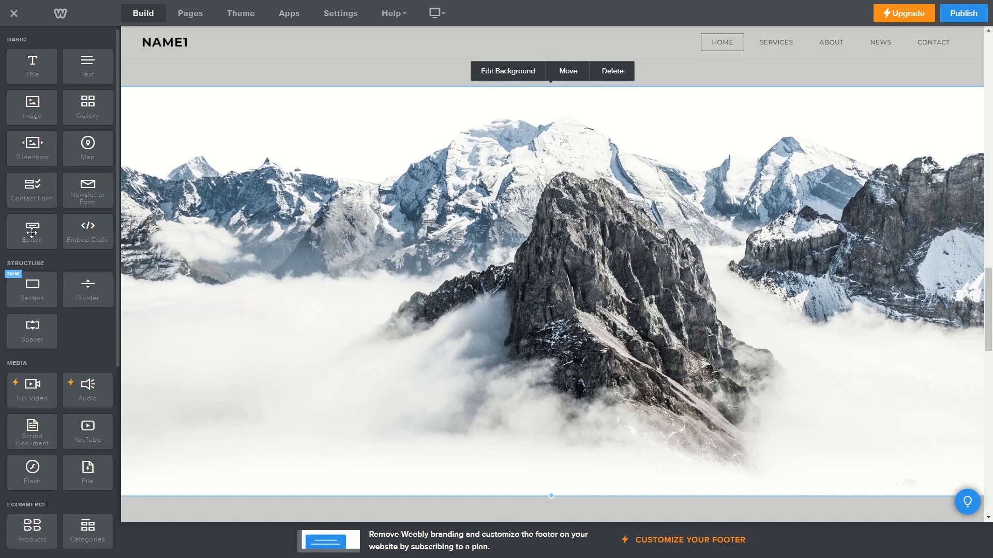
# Step: Add a button below the spacer in the mountain peak section and shorten the spacer to raise the button
pyautogui.scroll(-6, 36, 238)
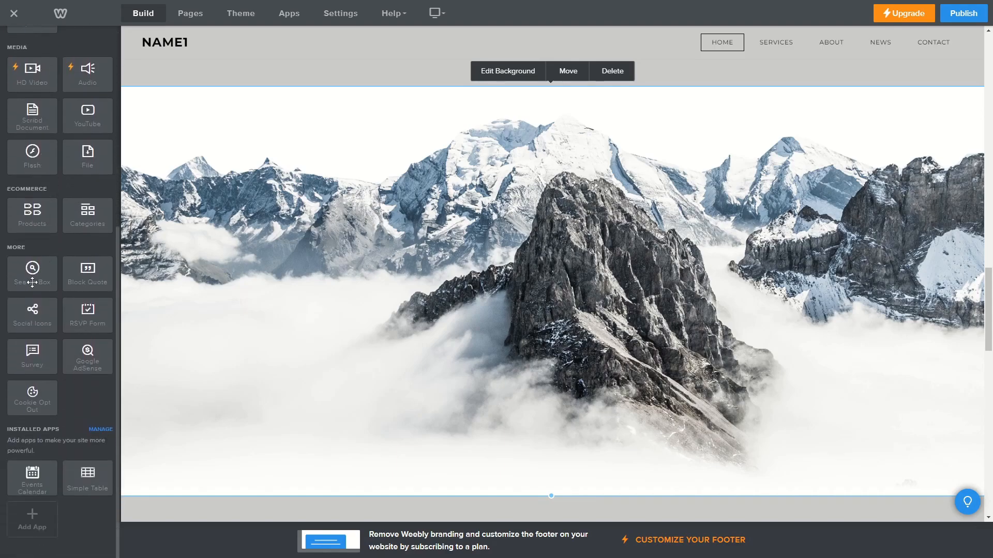
pyautogui.scroll(6, 57, 387)
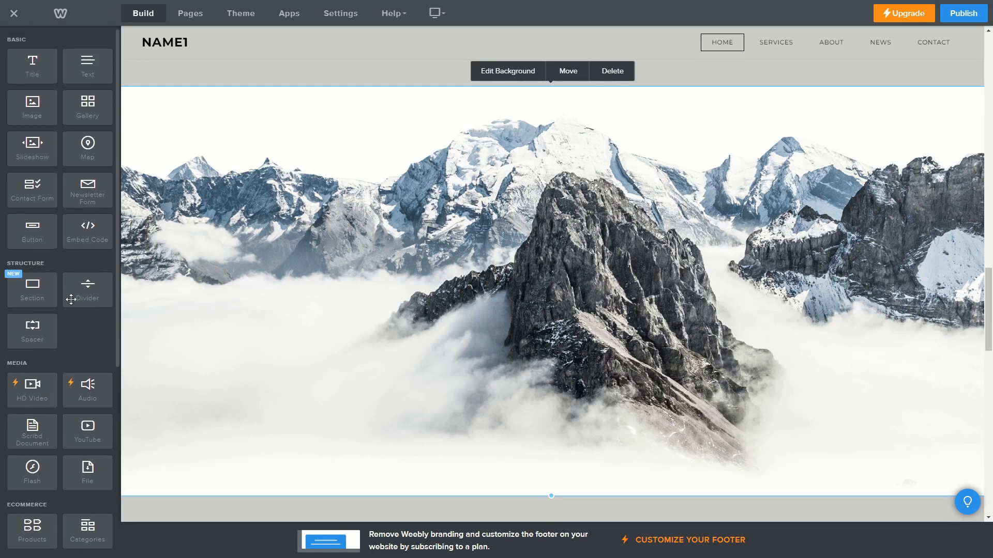
pyautogui.moveTo(32, 232); pyautogui.dragTo(543, 302)
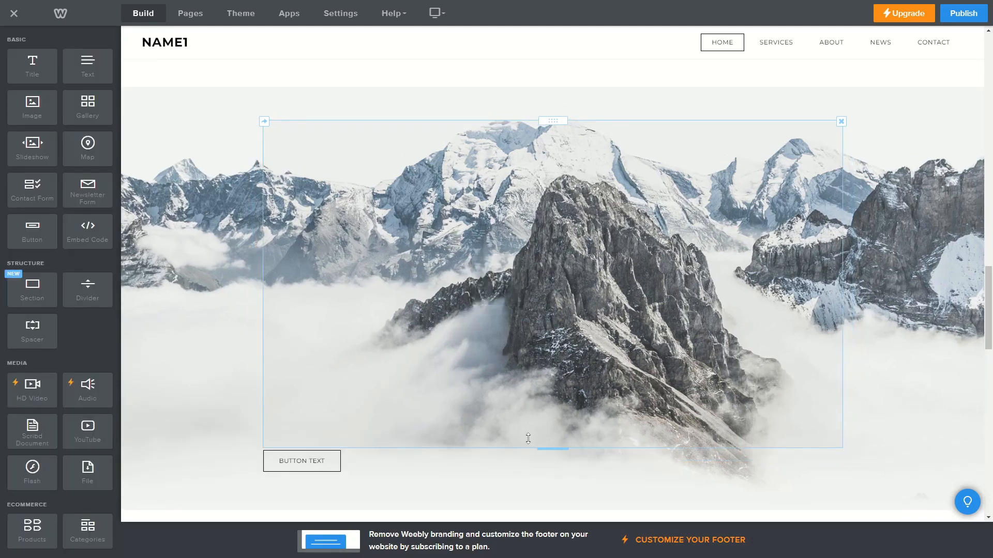
pyautogui.moveTo(543, 438); pyautogui.dragTo(543, 324)
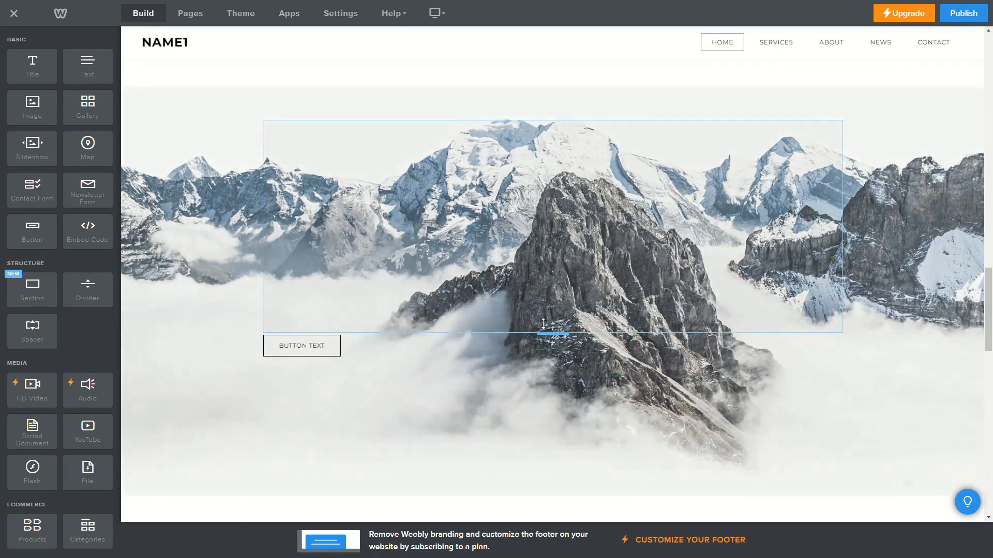
# Step: Set the new button's text to "Click me"
pyautogui.click(297, 347)
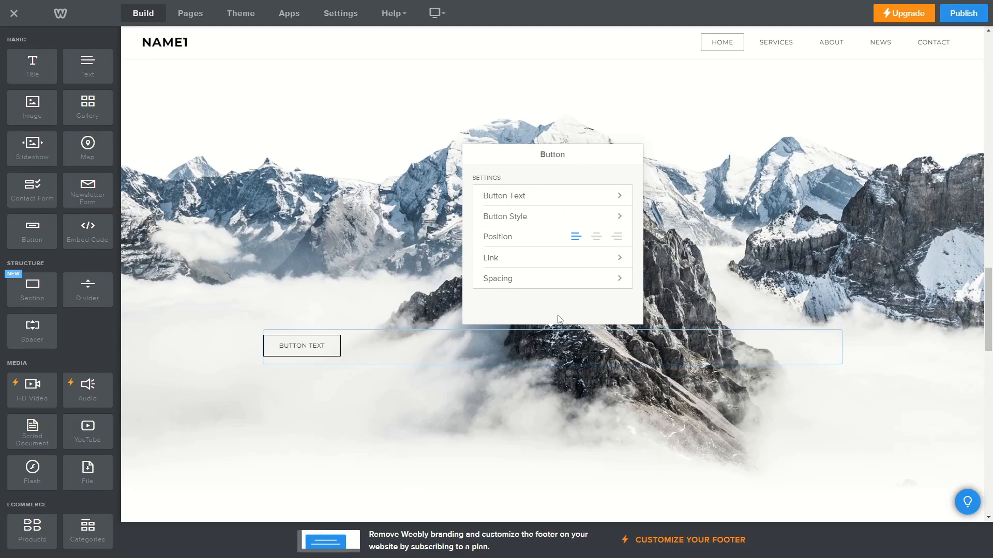
pyautogui.click(618, 199)
pyautogui.moveTo(569, 191); pyautogui.dragTo(478, 192)
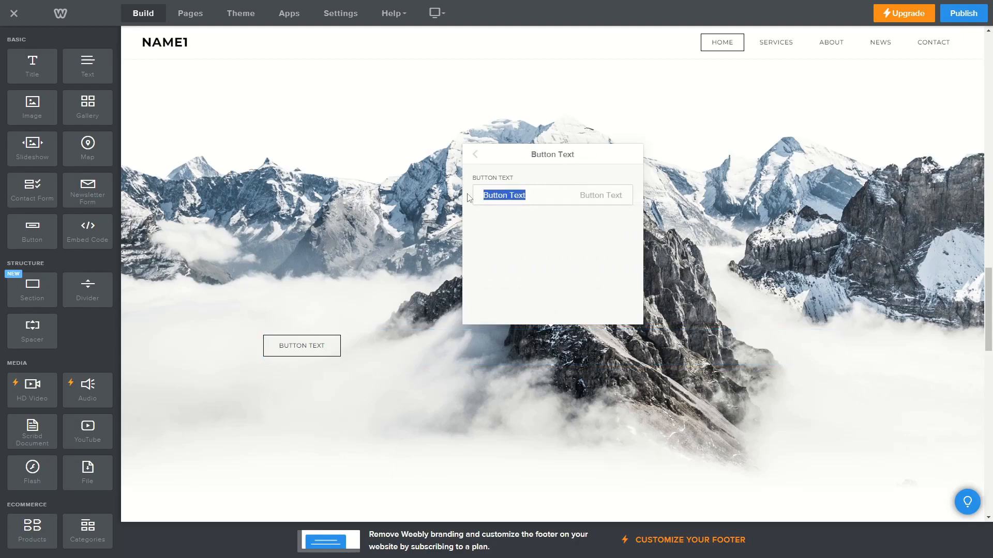
pyautogui.write('Cloc')
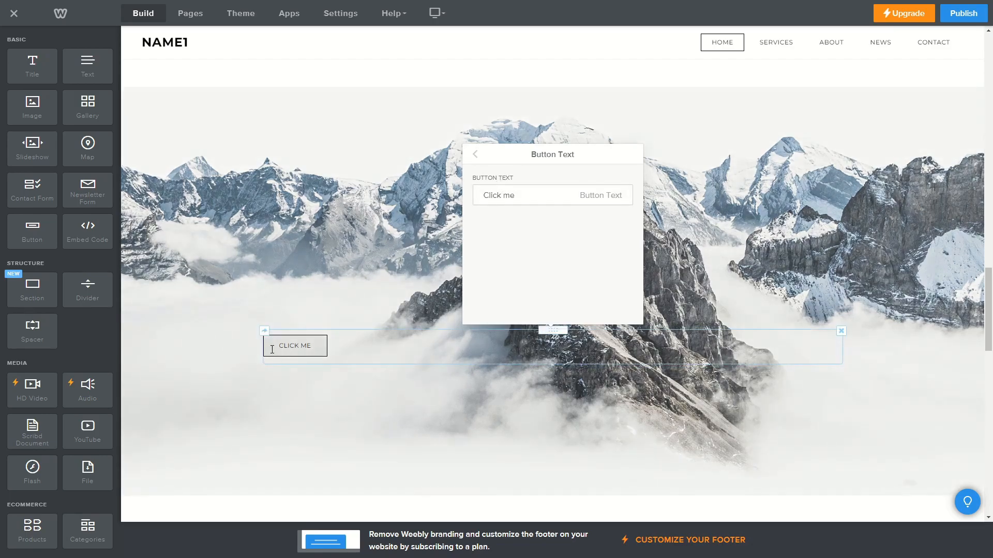
pyautogui.click(475, 160)
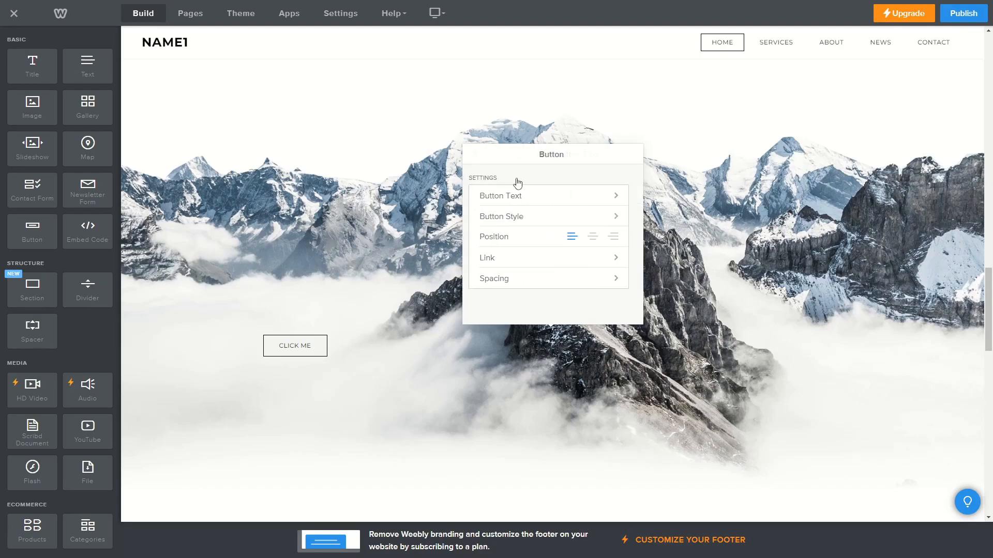
# Step: Apply the solid black style to the button and center its position
pyautogui.click(551, 217)
pyautogui.click(510, 249)
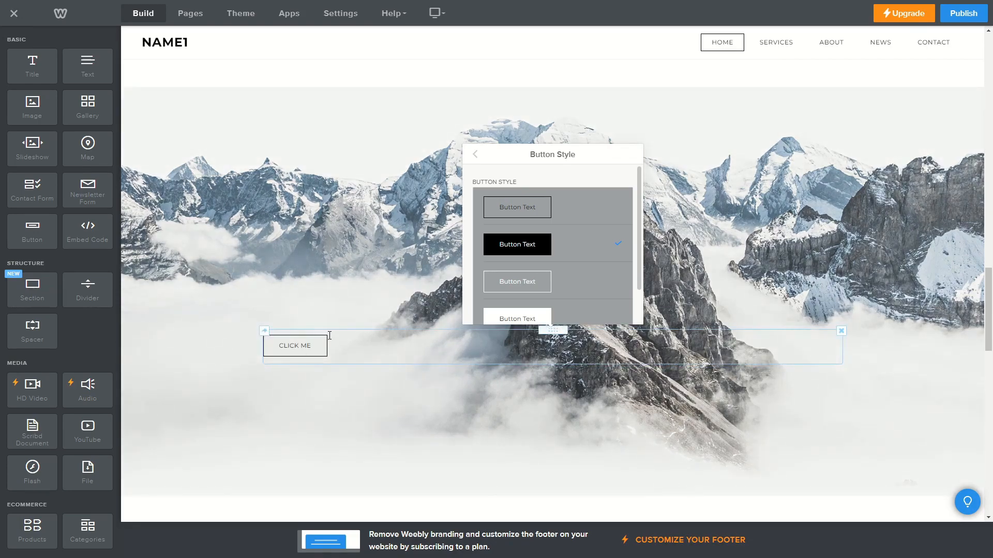
pyautogui.click(475, 155)
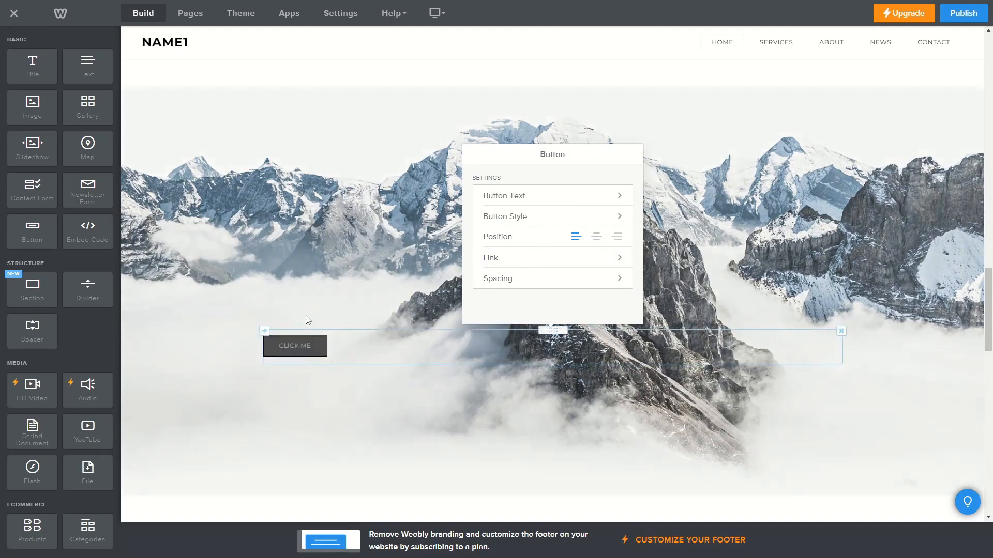
pyautogui.click(596, 239)
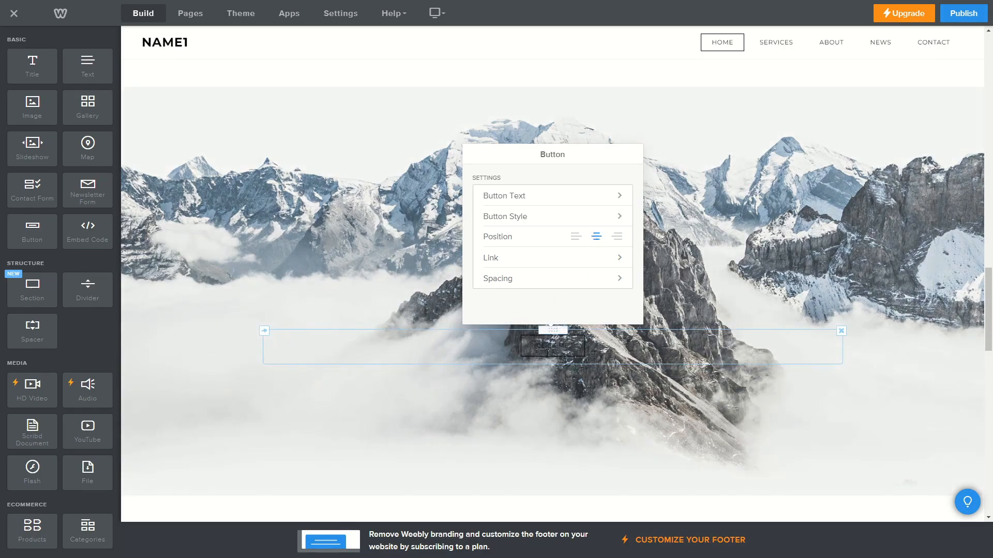
# Step: Link the button to the standard page Contact and toggle its "Open in new window" option
pyautogui.click(605, 258)
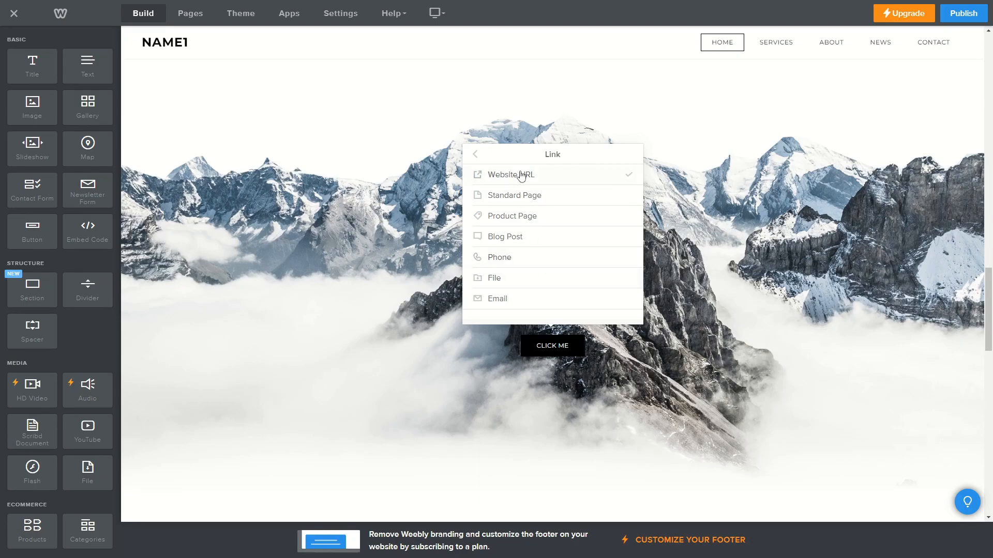
pyautogui.click(528, 197)
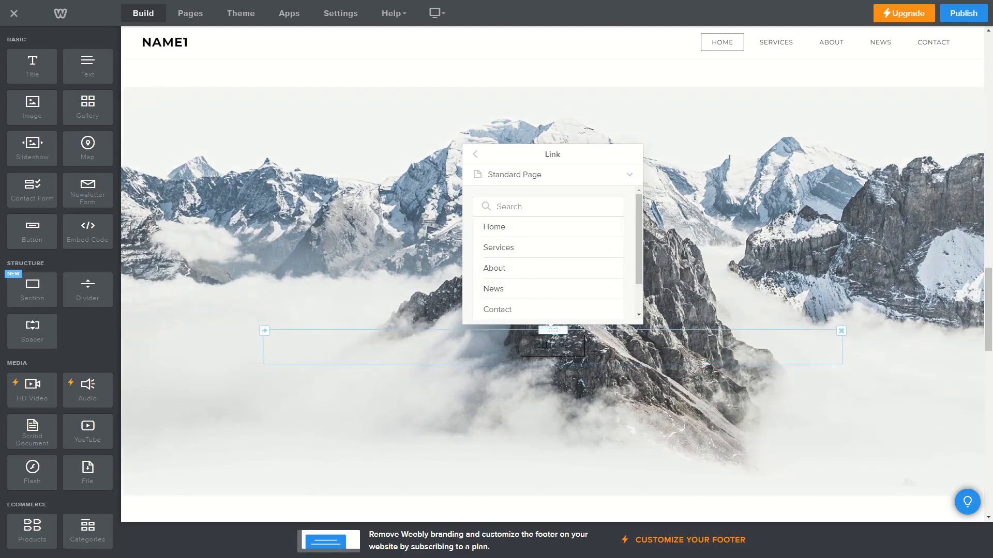
pyautogui.click(492, 310)
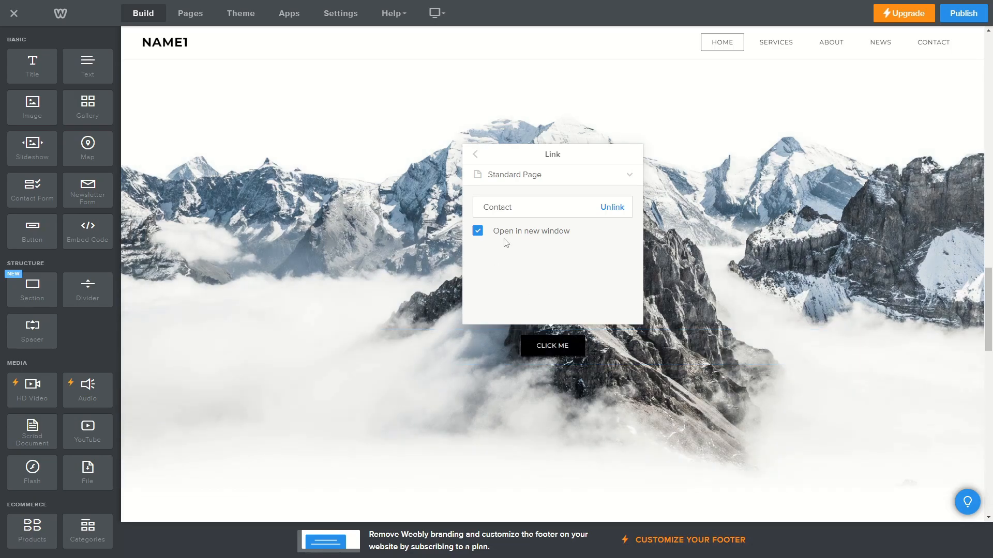
pyautogui.click(478, 231)
pyautogui.click(475, 159)
# Step: Try a top margin of 50 in the button's spacing settings, and return it to 10
pyautogui.click(536, 283)
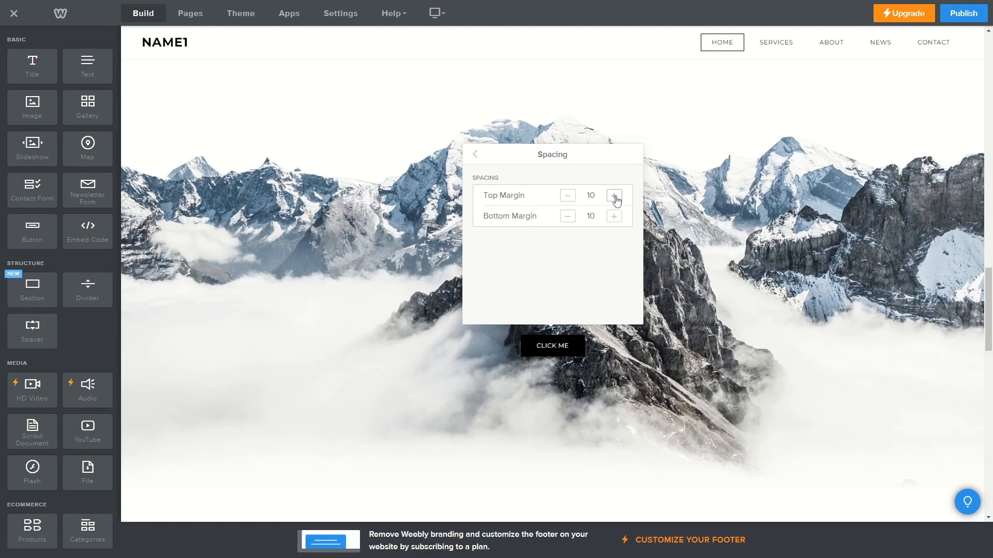
pyautogui.click(614, 197)
pyautogui.click(615, 197)
pyautogui.click(615, 197)
pyautogui.click(615, 197)
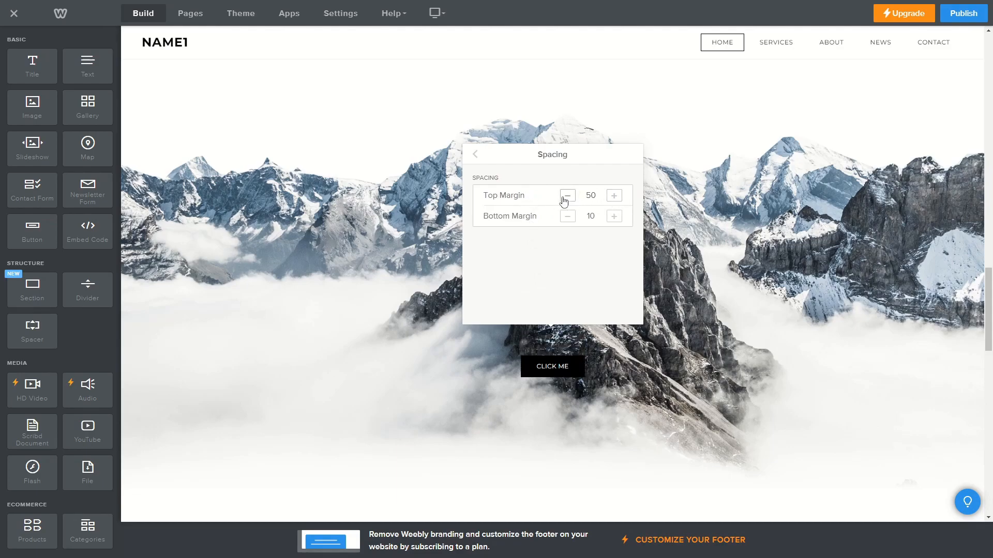
pyautogui.click(563, 198)
pyautogui.click(563, 198)
pyautogui.click(563, 198)
pyautogui.click(563, 200)
# Step: Increase the button's bottom margin by four increments and return to the main button settings
pyautogui.click(615, 216)
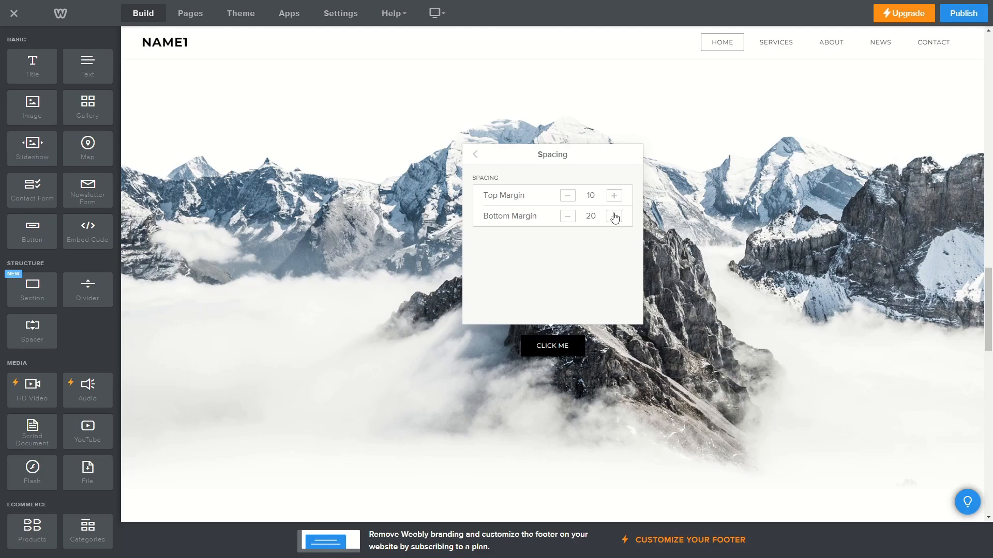
pyautogui.click(615, 217)
pyautogui.click(615, 217)
pyautogui.click(614, 217)
pyautogui.click(474, 155)
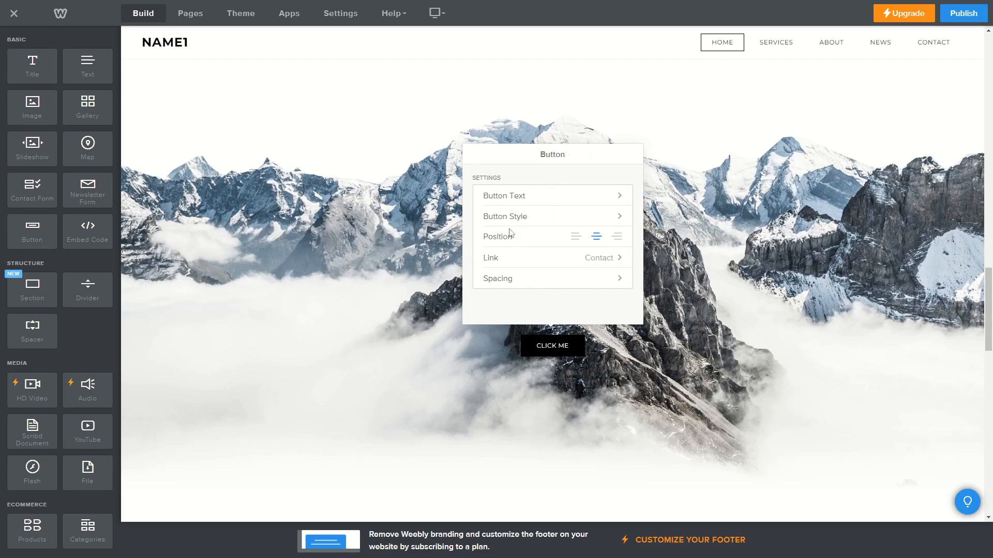
# Step: Change the button's text to "Contact" and close the button settings
pyautogui.click(600, 196)
pyautogui.moveTo(537, 194); pyautogui.dragTo(481, 194)
pyautogui.write('ct')
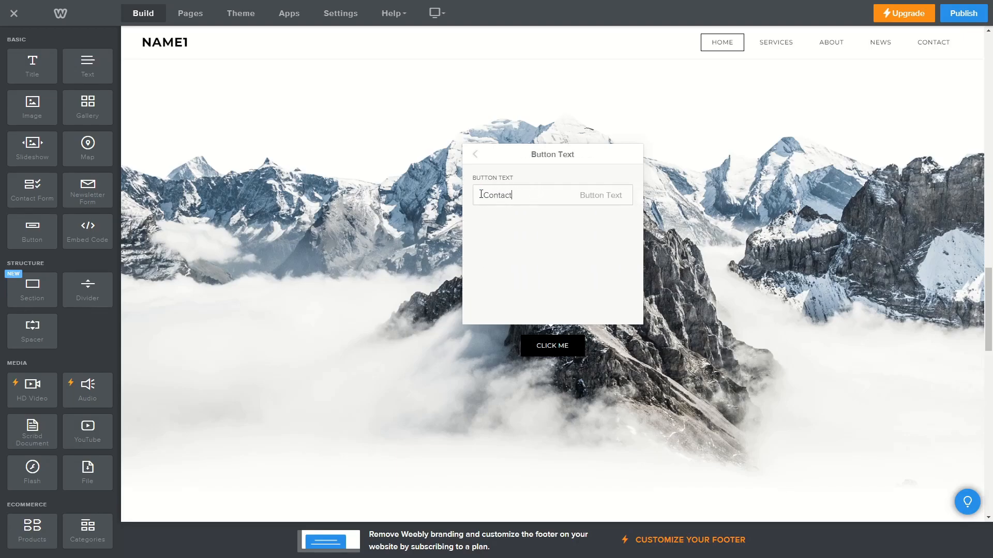
pyautogui.click(475, 155)
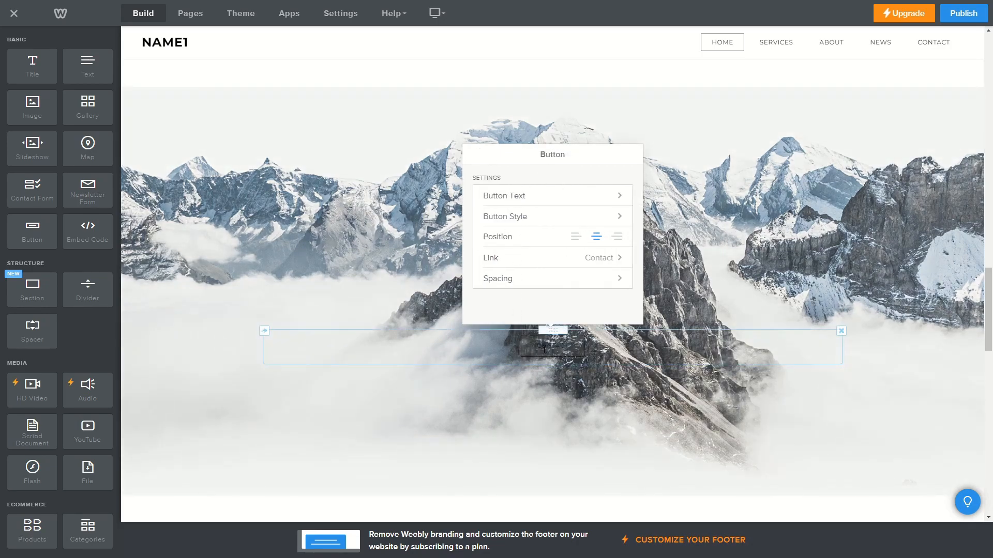
pyautogui.doubleClick(557, 346)
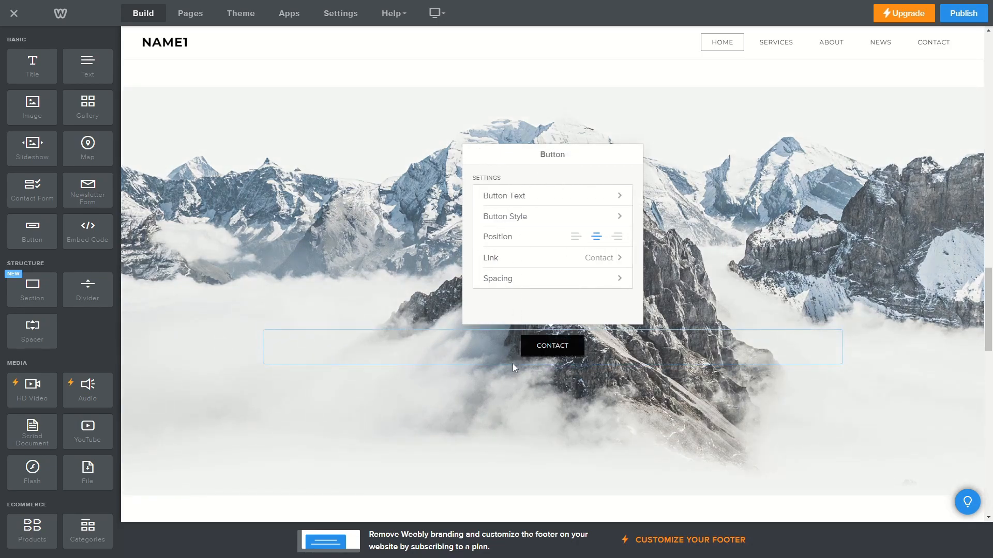
pyautogui.click(537, 377)
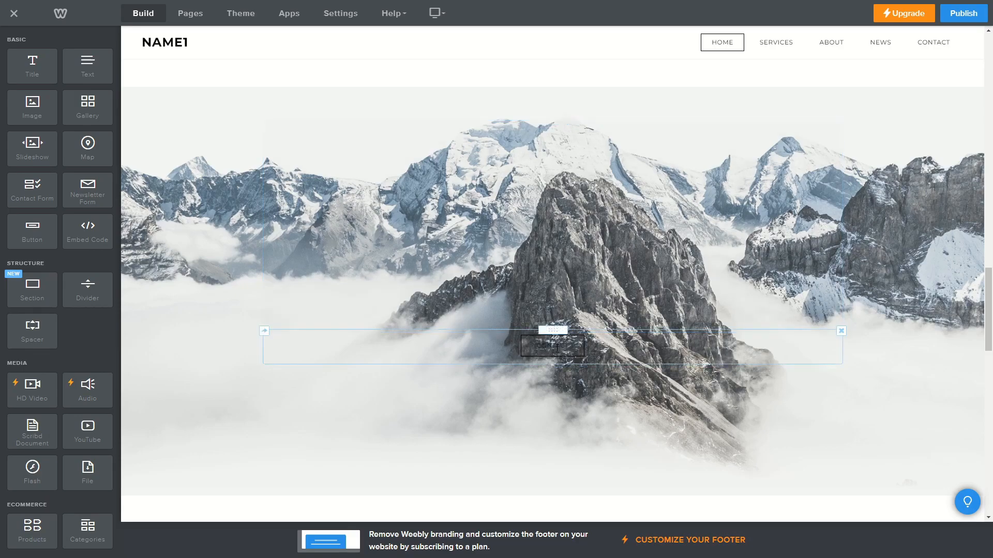
# Step: Lengthen the spacer above the Contact button so the button sits near the bottom of the mountain image
pyautogui.scroll(-3, 539, 331)
pyautogui.scroll(3, 539, 323)
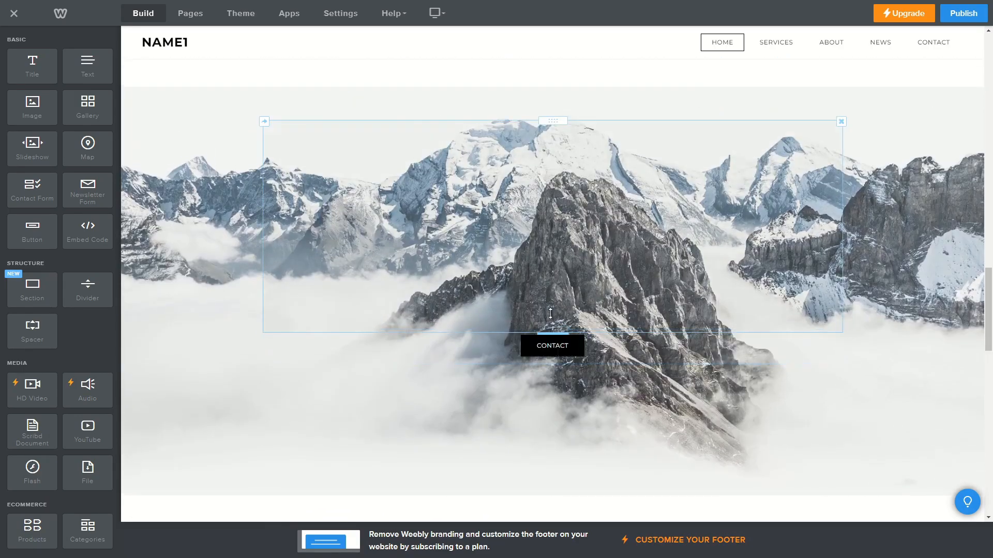
pyautogui.moveTo(549, 321); pyautogui.dragTo(540, 459)
pyautogui.scroll(-3, 540, 362)
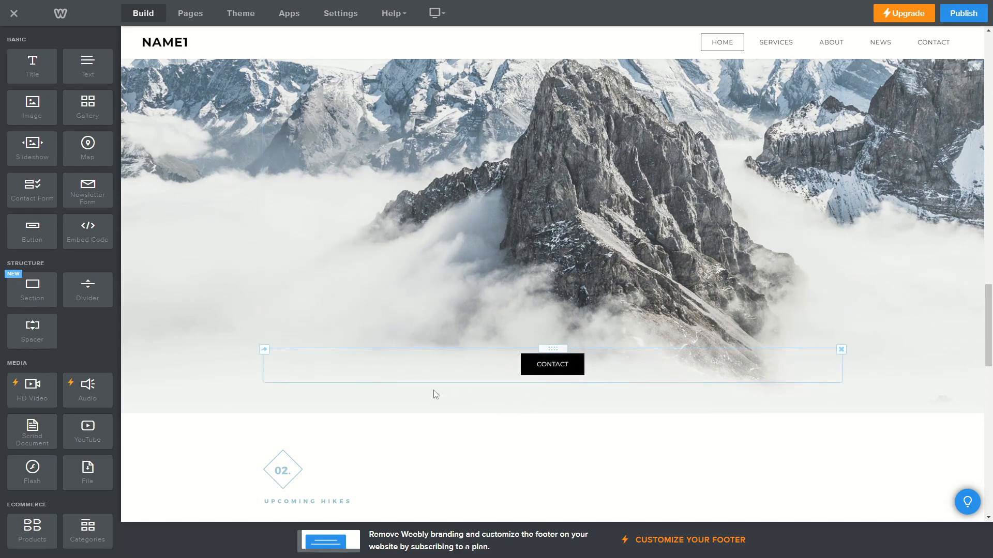
# Step: Replace the "Breathtaking adventures" heading with "Title #2" and place the cursor in the paragraph below it
pyautogui.scroll(-5, 492, 417)
pyautogui.scroll(-2, 330, 206)
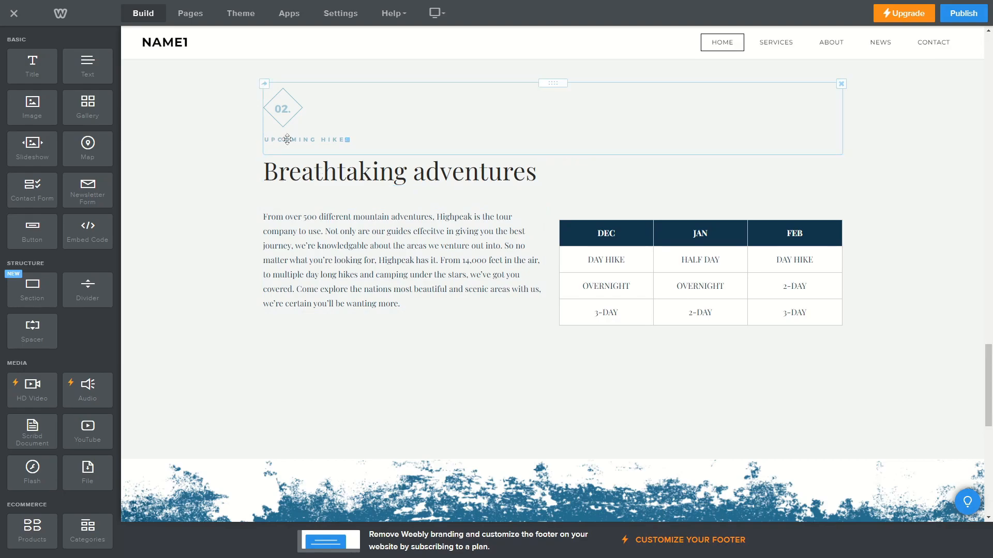
pyautogui.doubleClick(291, 178)
pyautogui.tripleClick(409, 176)
pyautogui.write('Title #2')
pyautogui.click(379, 287)
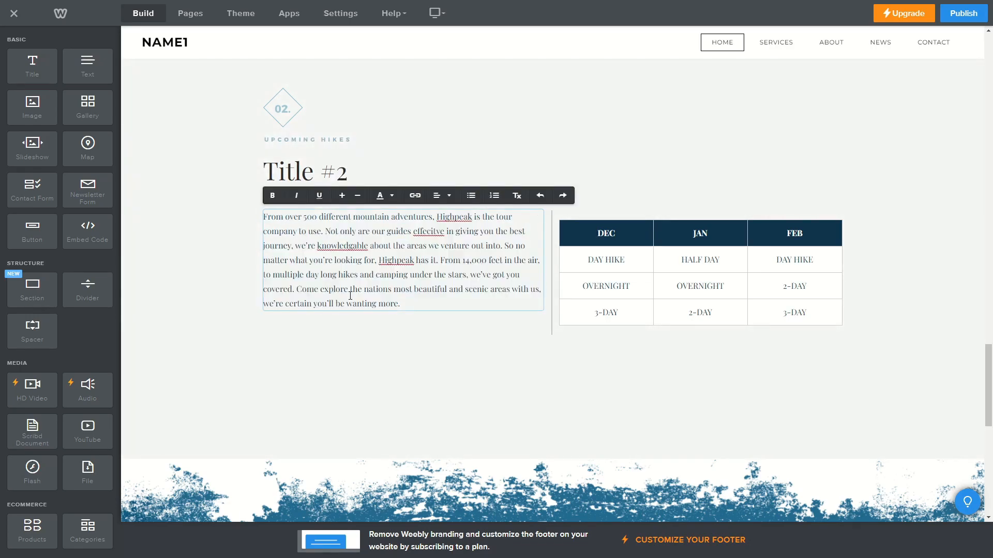
# Step: Leave the paragraph under "Title #2" and review the remaining home page sections, including the calendar table and the "Nature calls" activities section
pyautogui.click(607, 268)
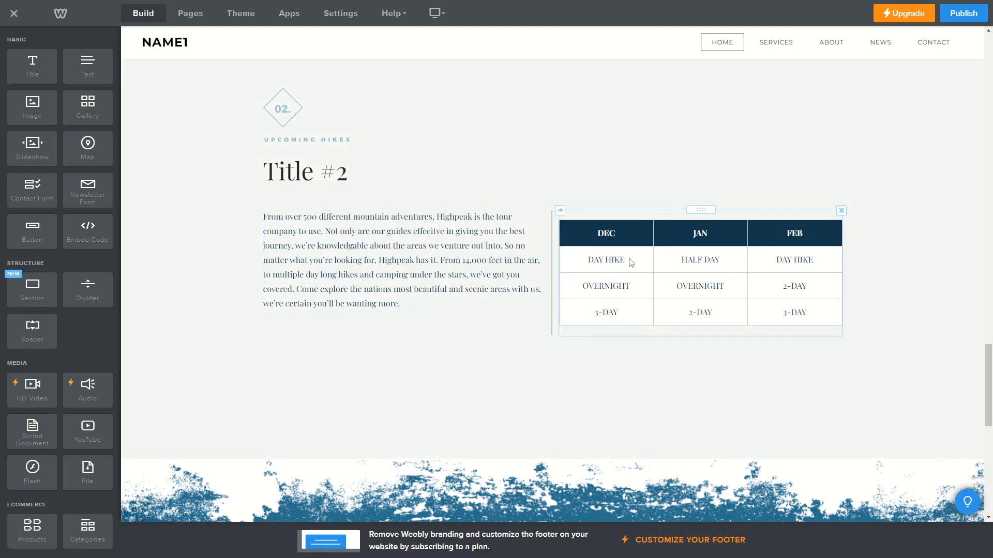
pyautogui.scroll(-6, 629, 288)
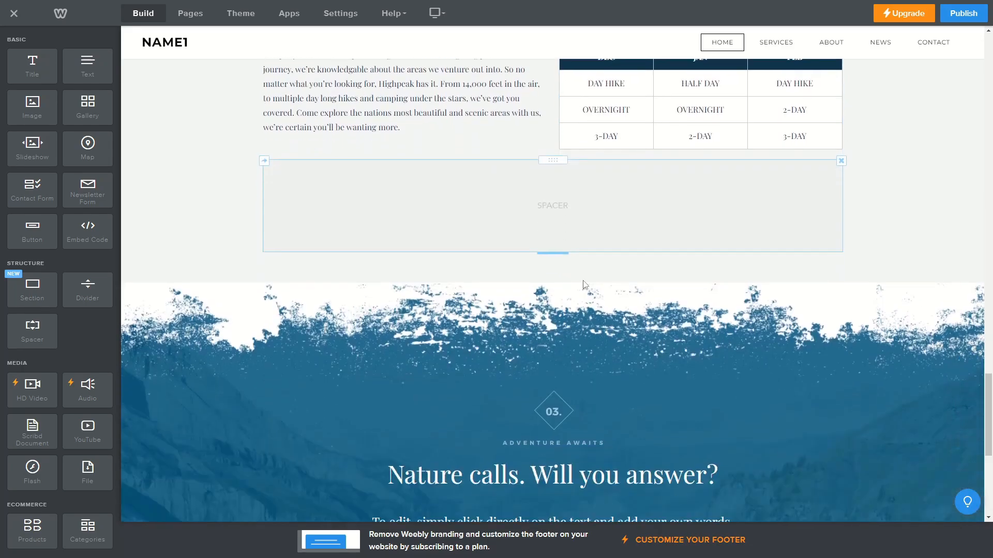
pyautogui.scroll(3, 571, 291)
pyautogui.scroll(-3, 569, 290)
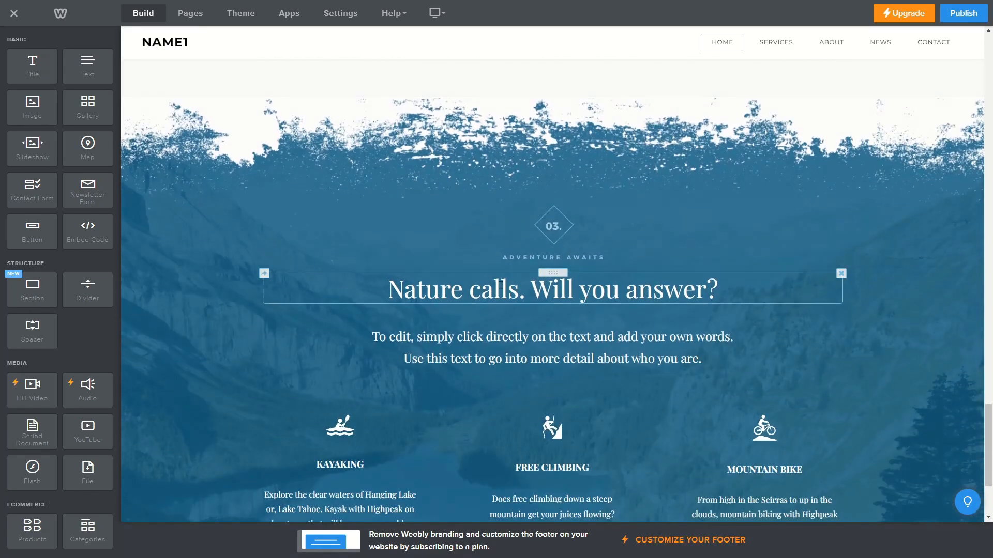
pyautogui.scroll(-3, 542, 283)
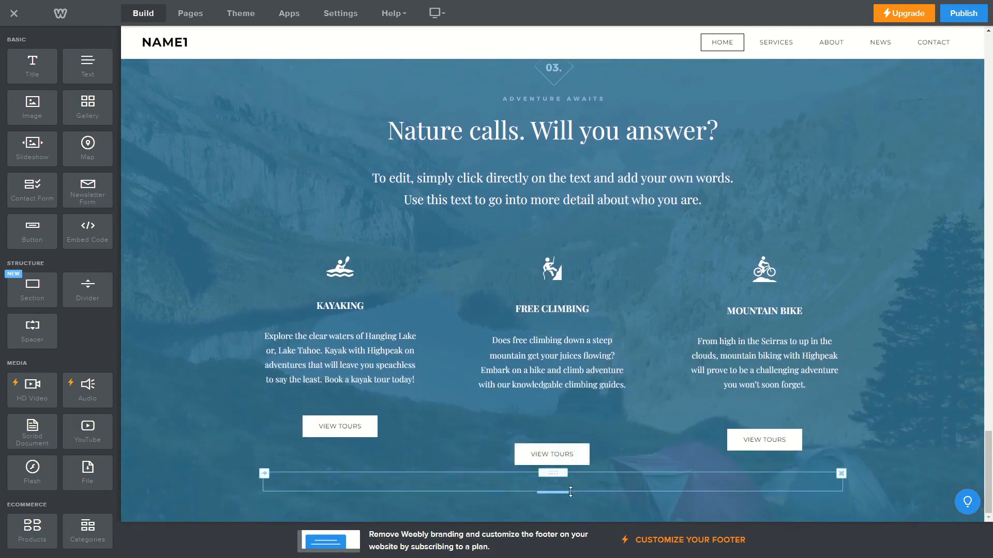
pyautogui.rightClick(340, 492)
pyautogui.scroll(7, 364, 495)
pyautogui.scroll(-8, 362, 429)
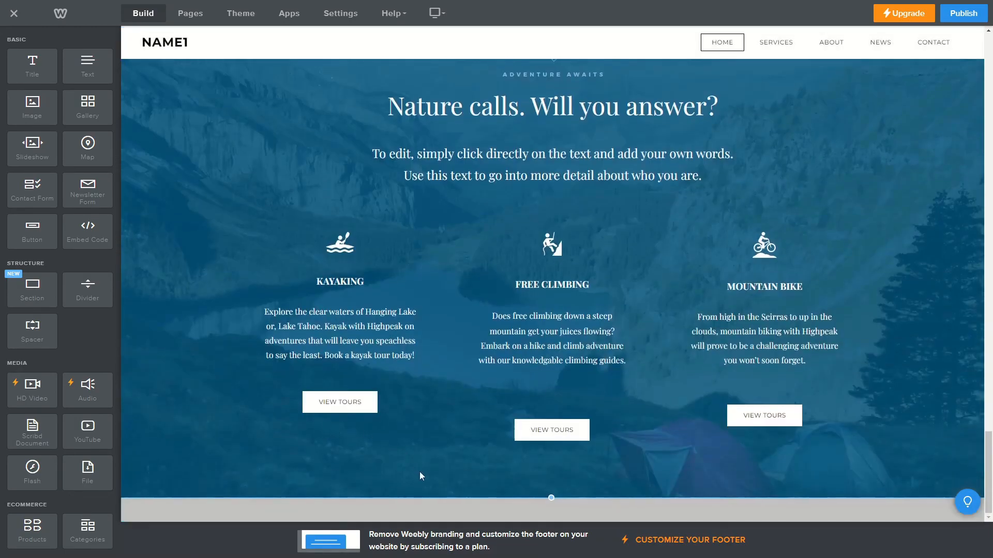
pyautogui.scroll(15, 478, 450)
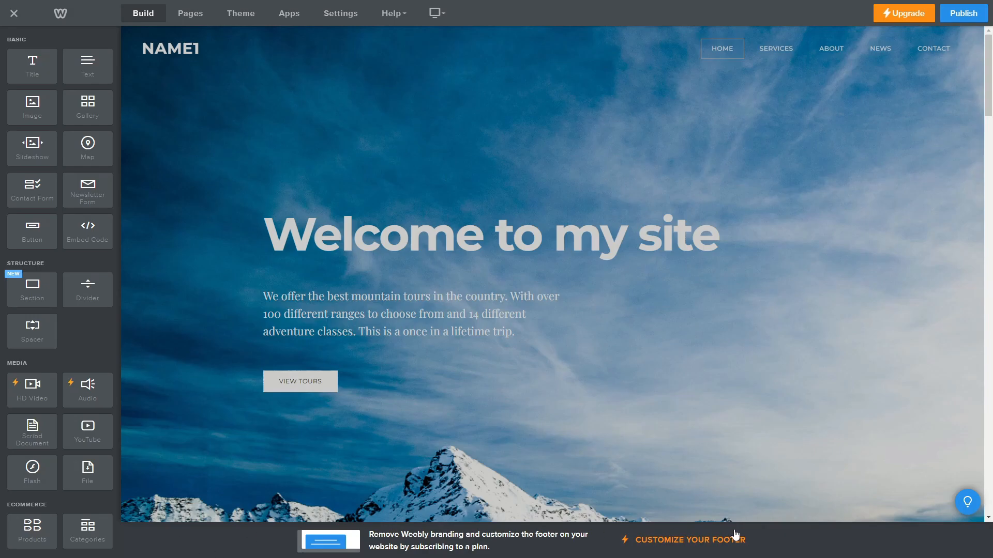
# Step: Try to customize the website footer and dismiss the premium upgrade offer
pyautogui.click(387, 523)
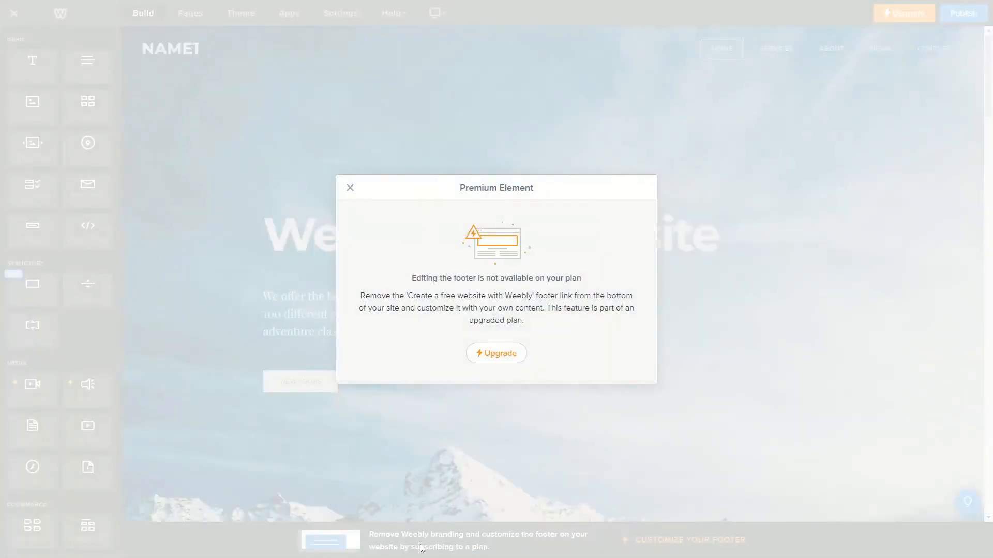
pyautogui.click(350, 189)
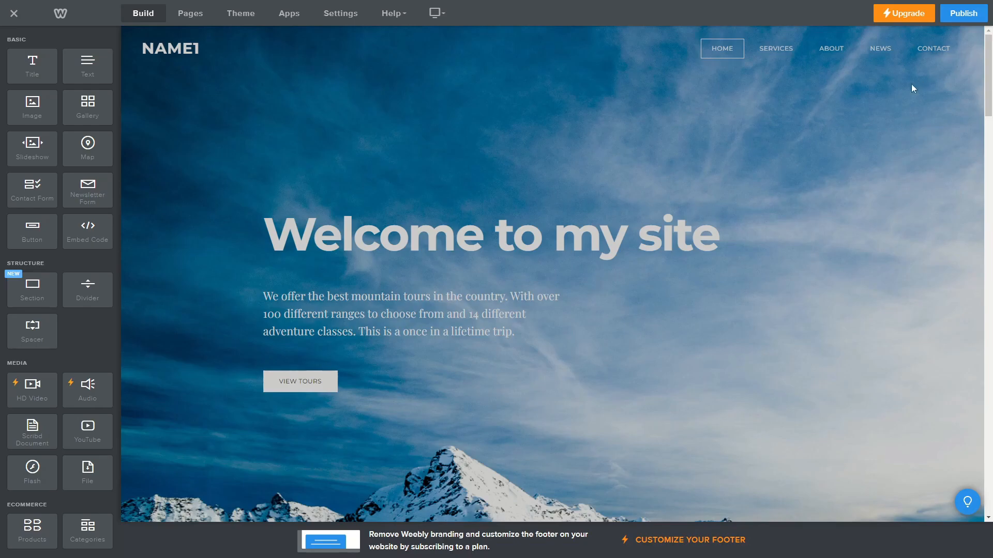
# Step: Publish the website, open its live address and reload the page to show the published home page
pyautogui.click(963, 13)
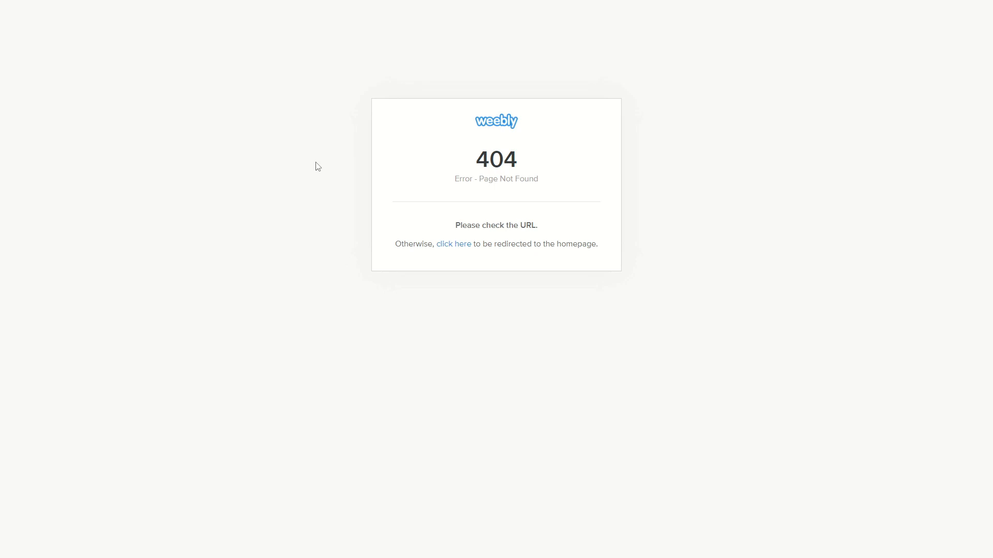
pyautogui.press('F5')
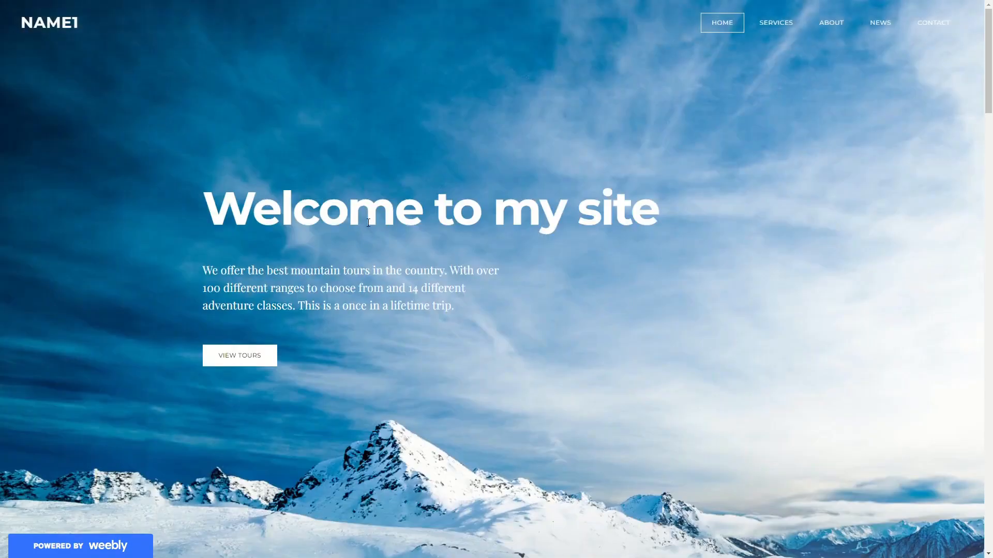
pyautogui.moveTo(204, 209); pyautogui.dragTo(566, 208)
pyautogui.click(563, 208)
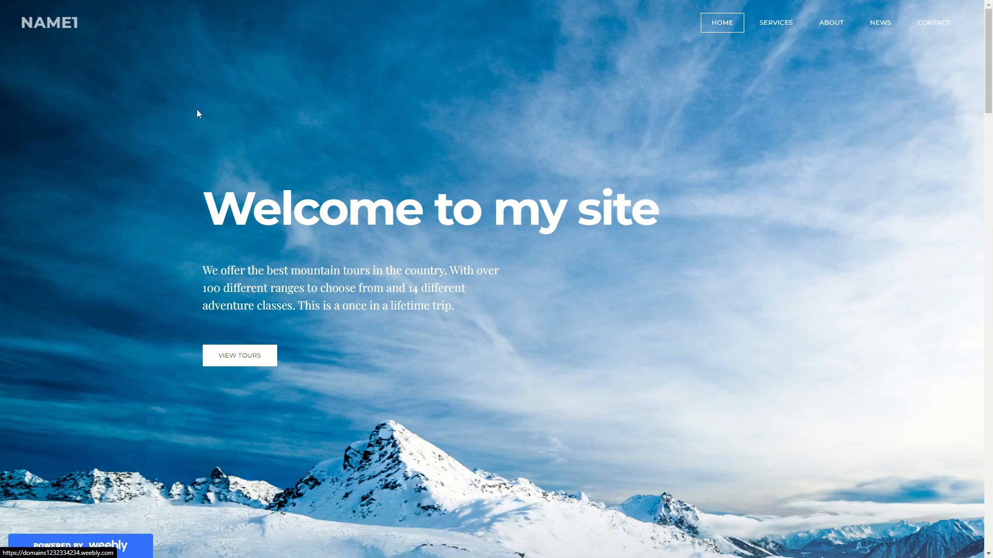
# Step: Test the Contact button below the mountain image on the live site and return to the home page through the site title
pyautogui.scroll(-10, 460, 221)
pyautogui.scroll(-10, 449, 257)
pyautogui.scroll(5, 483, 393)
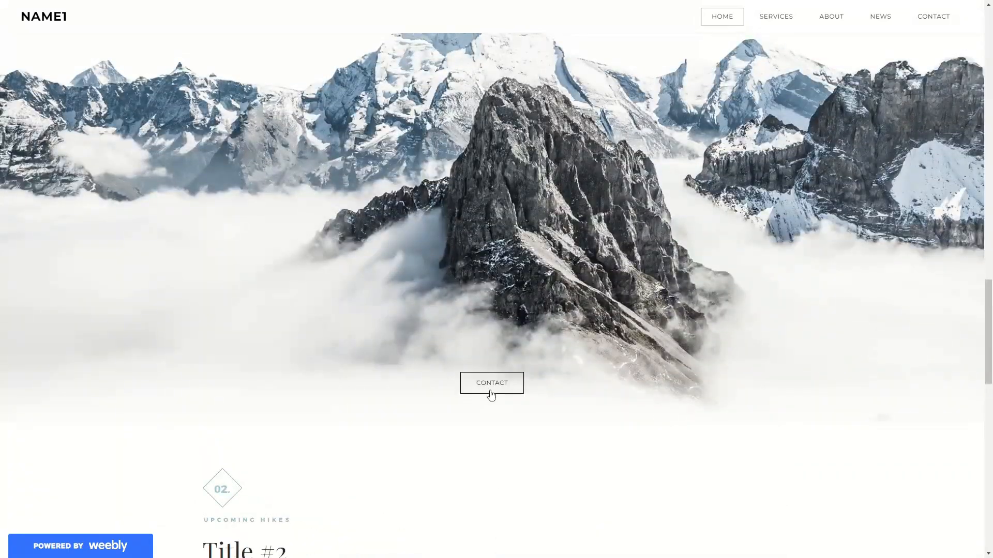
pyautogui.click(494, 394)
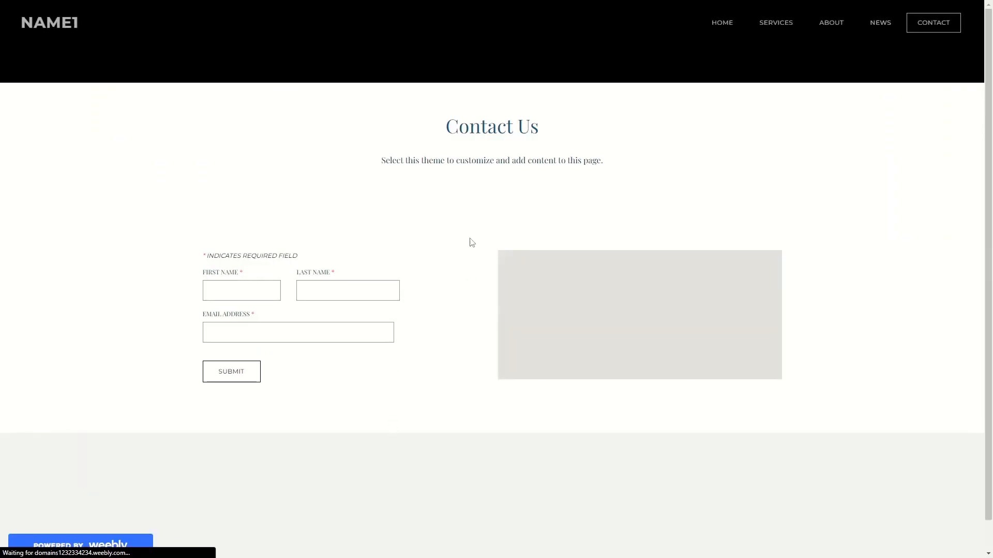
pyautogui.click(61, 27)
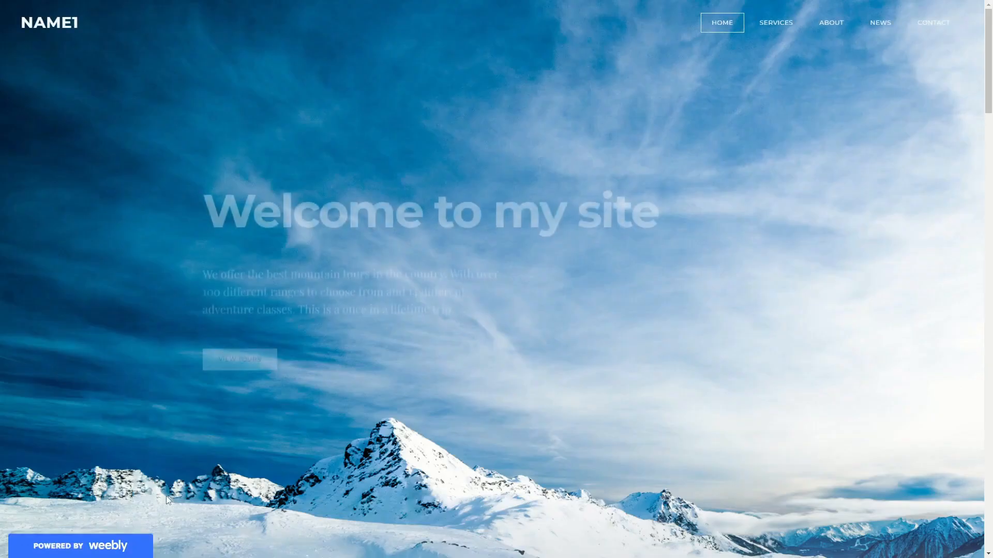
# Step: Examine the "Powered by Weebly" banner on the published home page, expanding it and checking it while the page is scrolled
pyautogui.moveTo(118, 540)
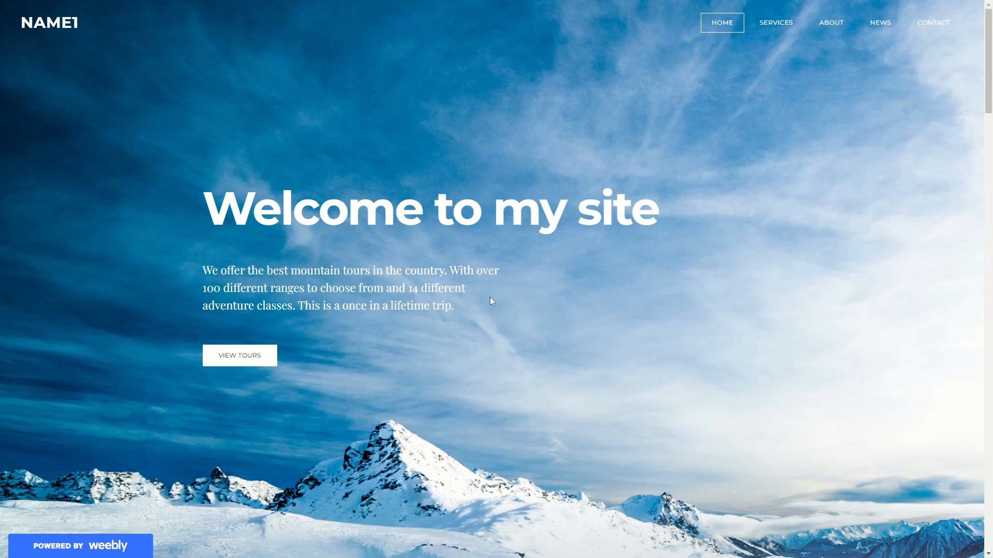
pyautogui.scroll(-2, 491, 296)
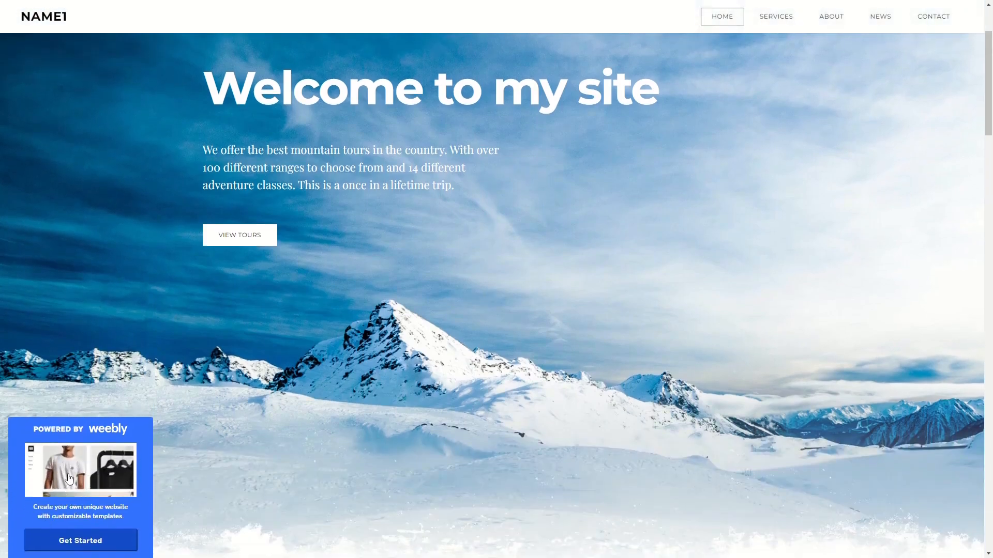
pyautogui.scroll(-2, 263, 343)
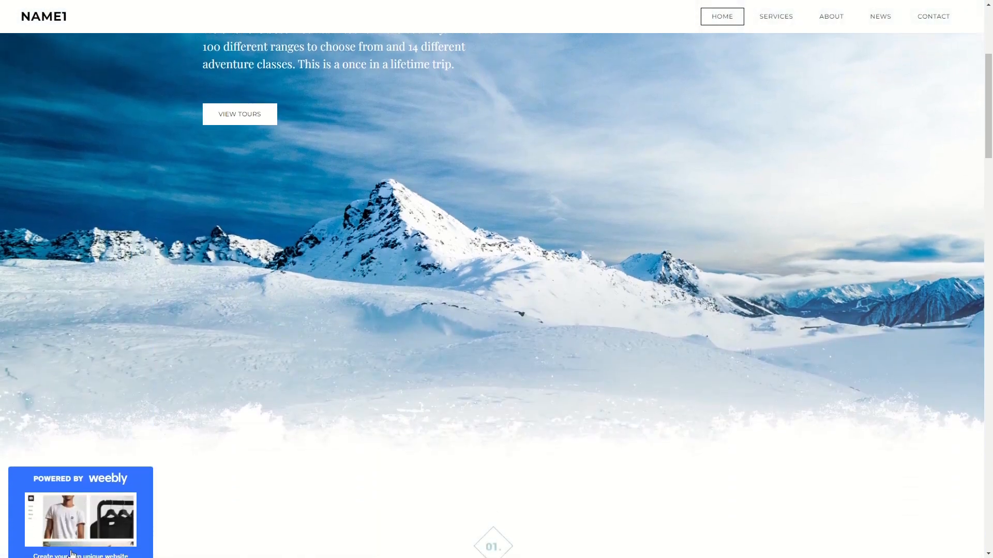
pyautogui.scroll(4, 122, 475)
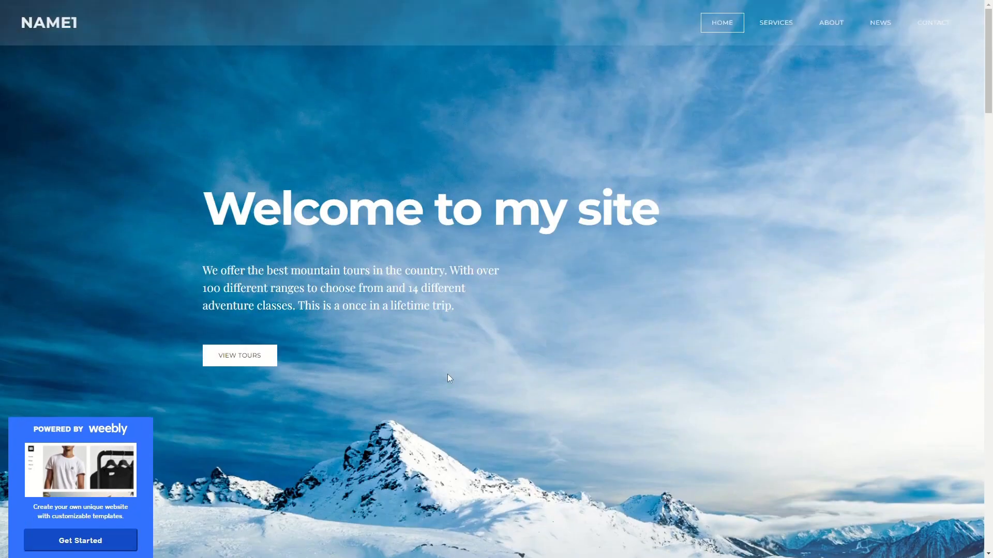
pyautogui.moveTo(112, 486)
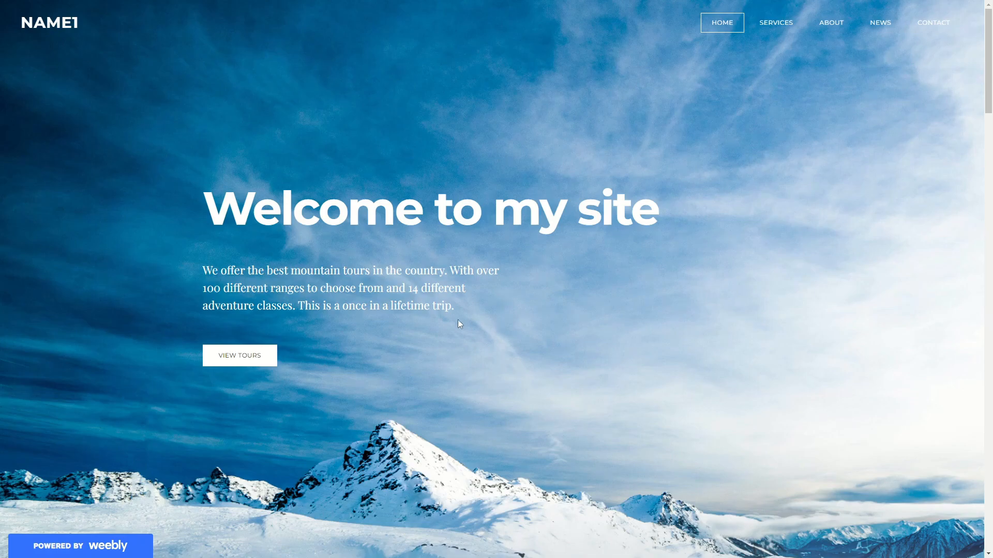
pyautogui.moveTo(207, 270); pyautogui.dragTo(318, 306)
pyautogui.click(212, 369)
pyautogui.moveTo(44, 504)
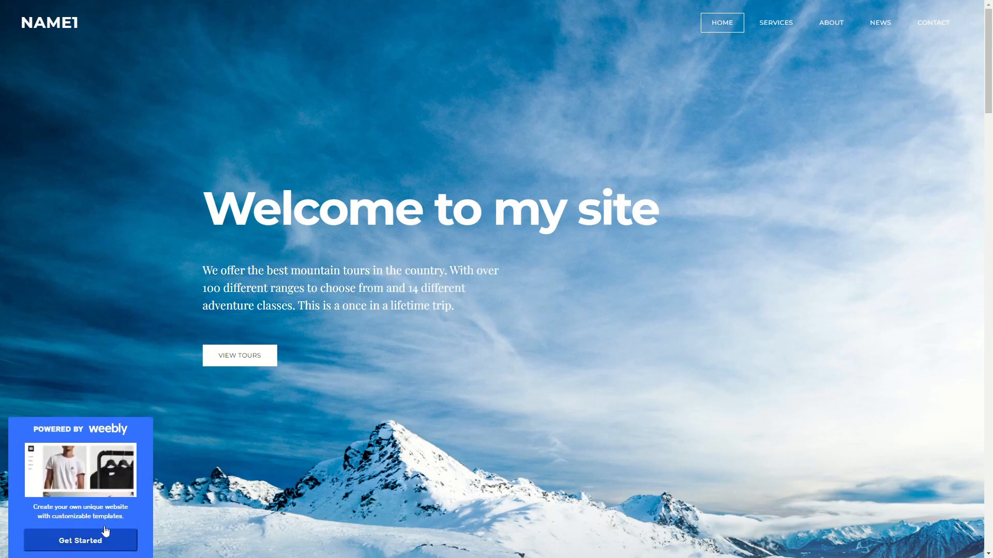
# Step: Review the whole published home page down to the "Nature calls" section and back to the Contact button
pyautogui.scroll(-7, 533, 325)
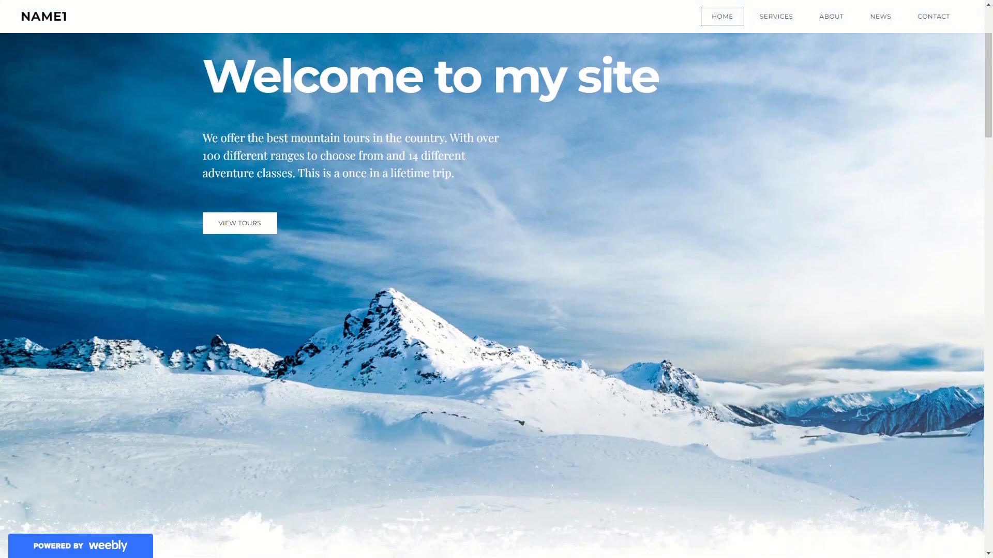
pyautogui.scroll(-18, 484, 362)
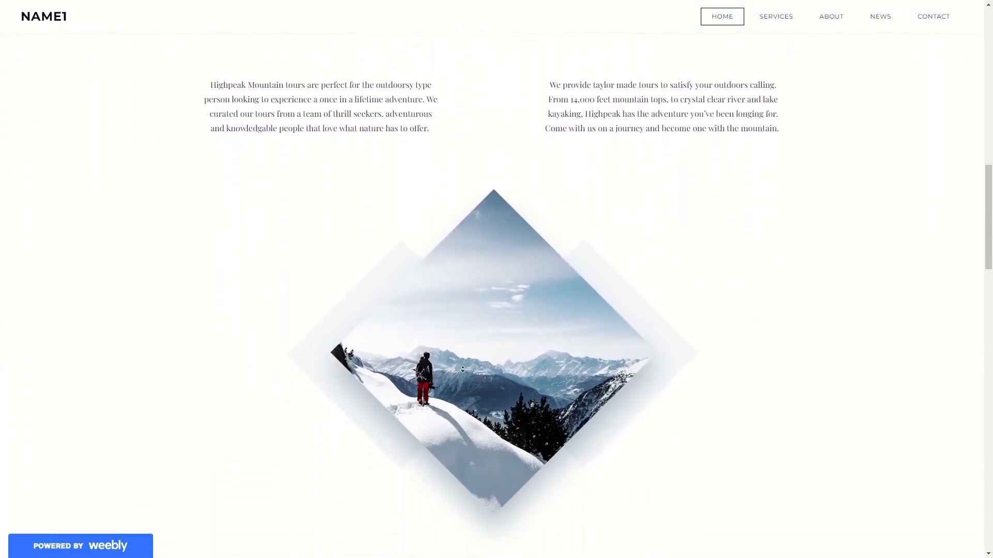
pyautogui.scroll(-12, 401, 420)
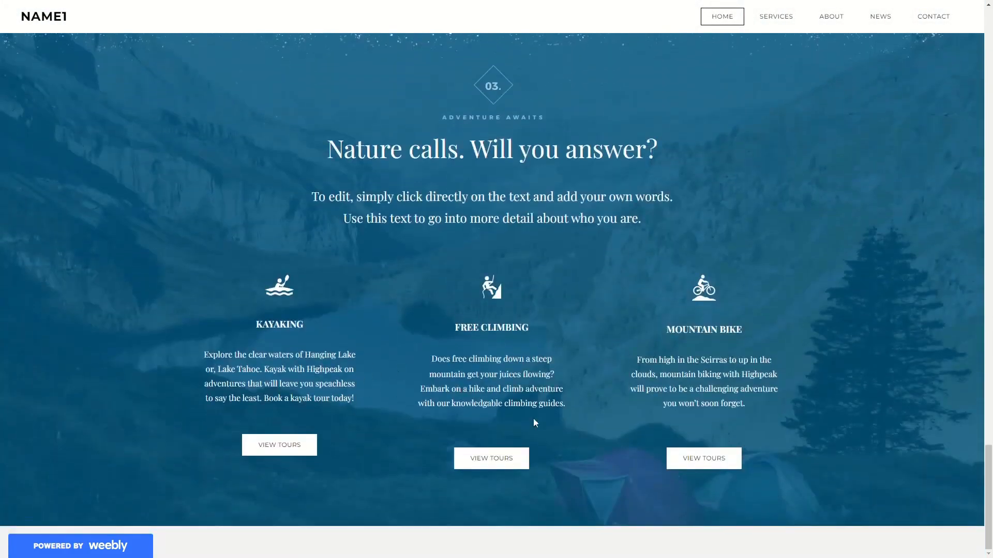
pyautogui.scroll(20, 391, 455)
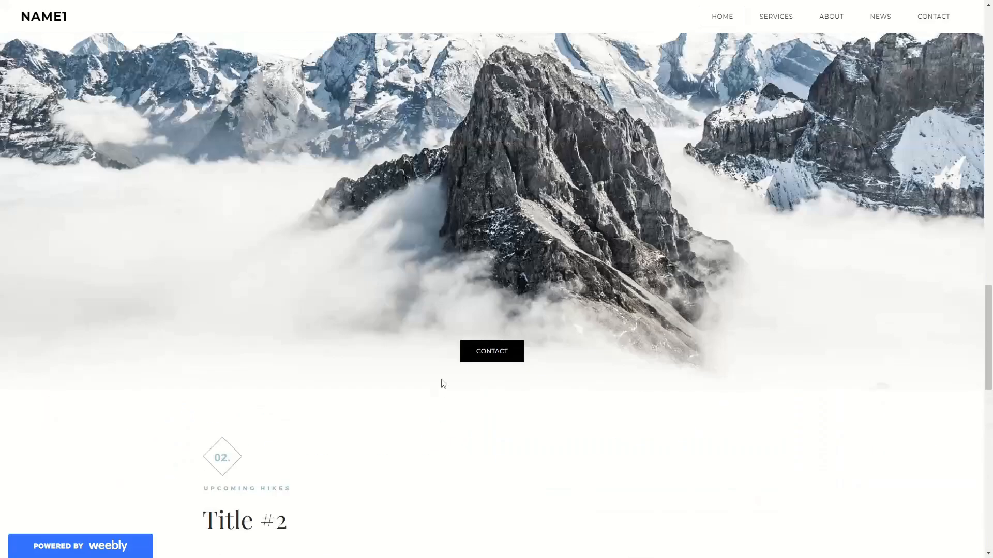
# Step: Close the published site and its confirmation dialog, and look over the home page in the editor
pyautogui.hotkey('ctrl', 'w')
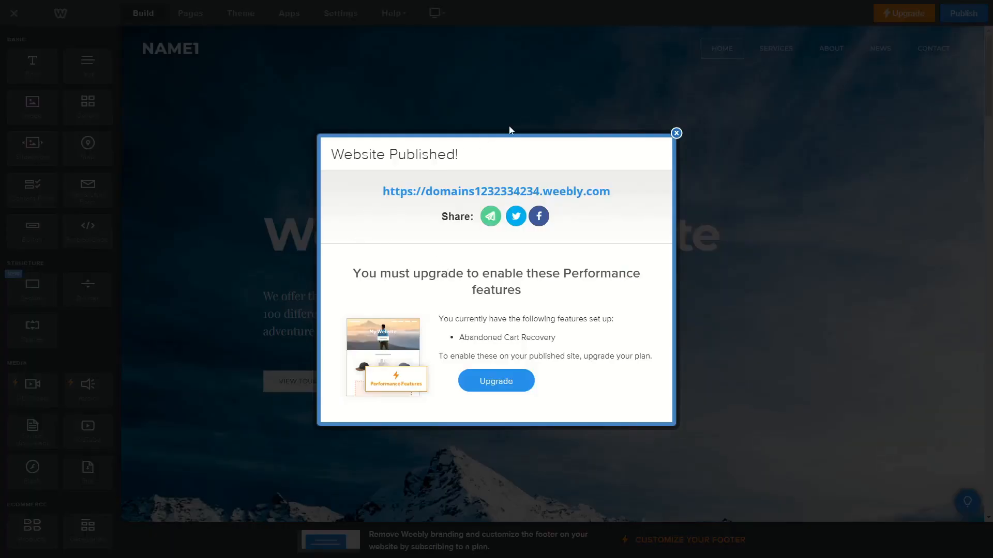
pyautogui.click(676, 133)
pyautogui.scroll(-15, 324, 213)
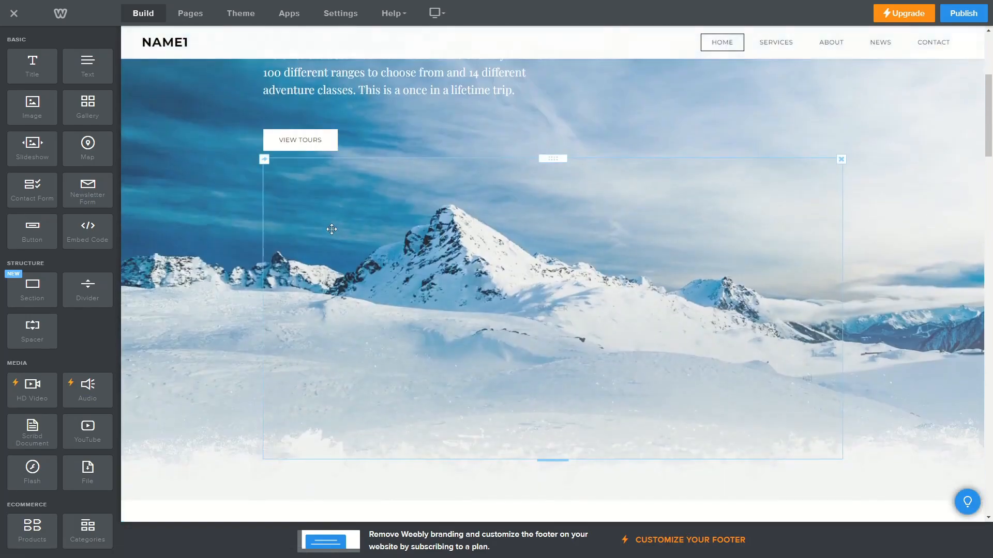
pyautogui.scroll(-5, 48, 377)
pyautogui.scroll(5, 43, 332)
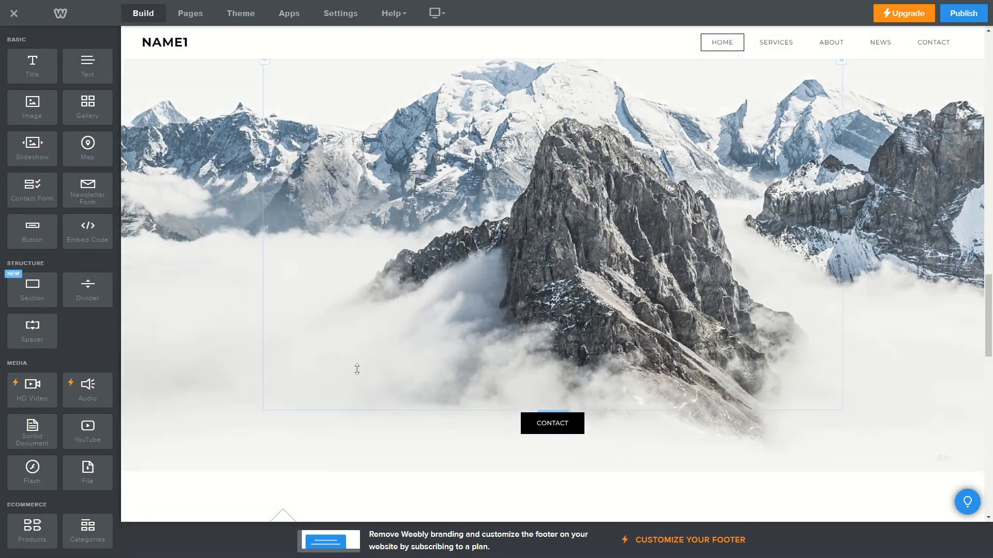
pyautogui.scroll(6, 343, 376)
pyautogui.scroll(-6, 260, 340)
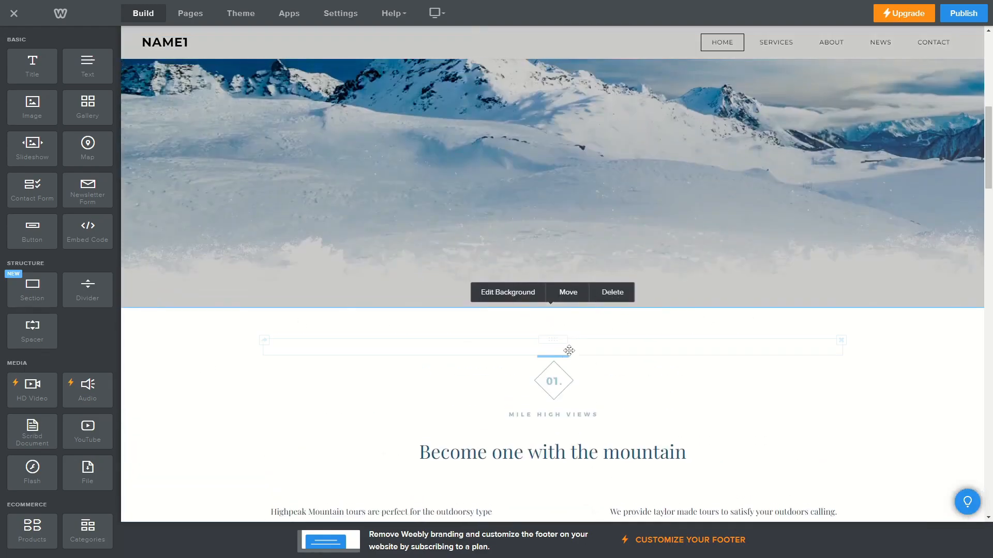
pyautogui.scroll(8, 571, 348)
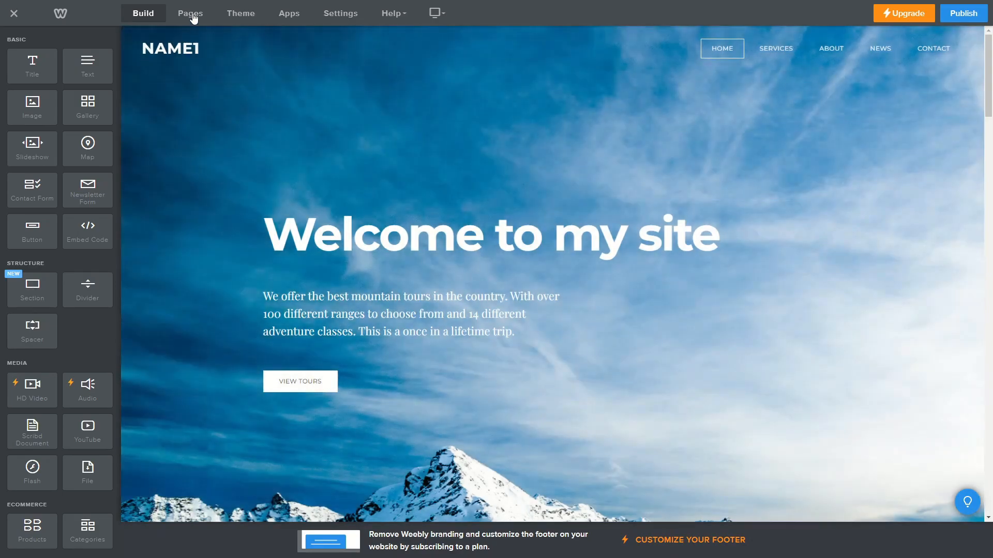
# Step: Open the site's page list and review the contents of the Services page
pyautogui.click(192, 15)
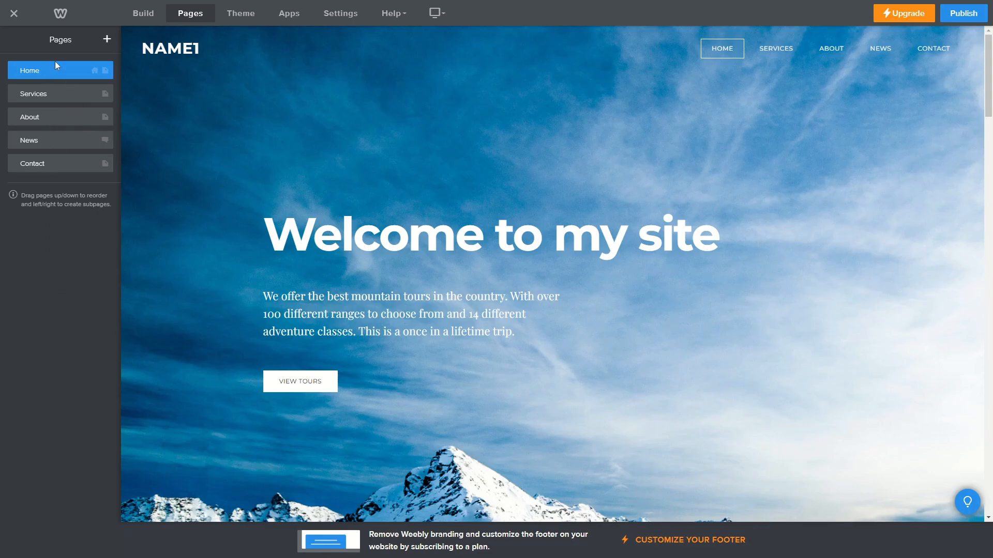
pyautogui.click(53, 95)
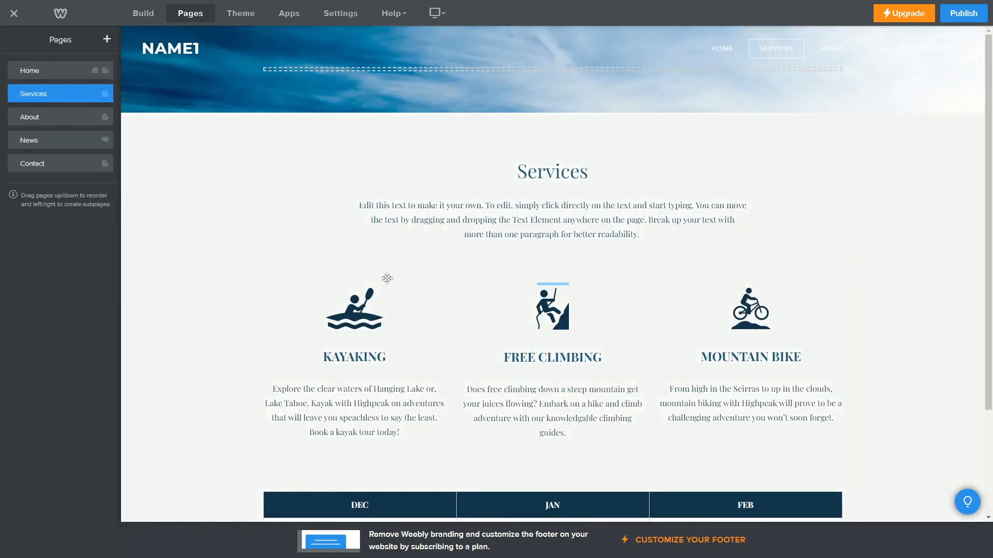
pyautogui.scroll(-3, 394, 267)
pyautogui.scroll(3, 383, 269)
pyautogui.scroll(-3, 368, 274)
# Step: View the About, News and Contact pages one after another and return to the page list
pyautogui.click(57, 115)
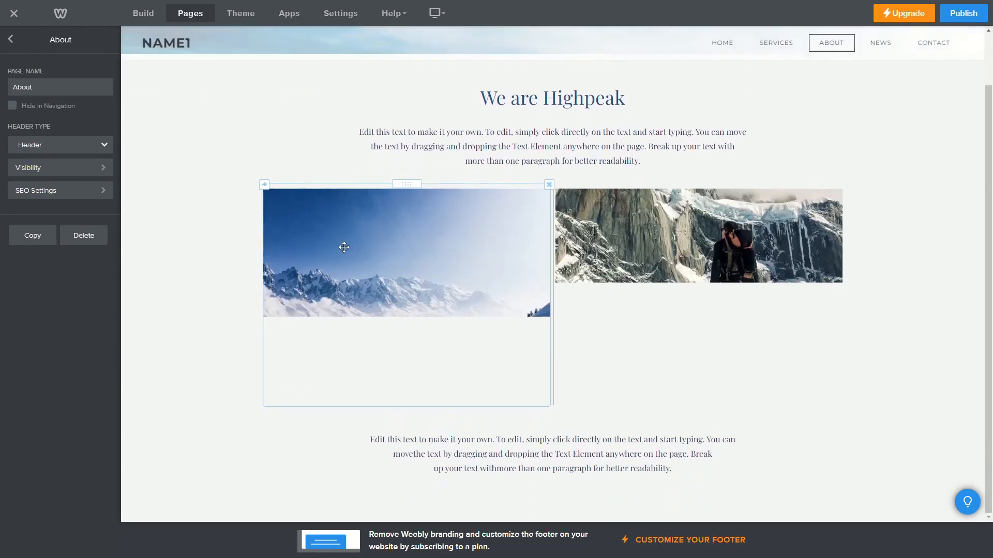
pyautogui.click(10, 40)
pyautogui.click(34, 146)
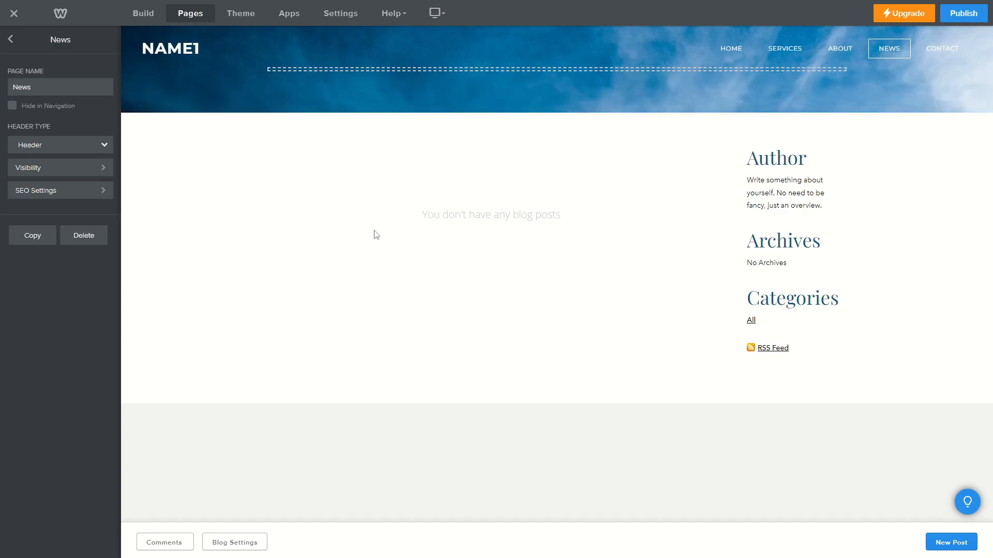
pyautogui.click(11, 39)
pyautogui.click(36, 163)
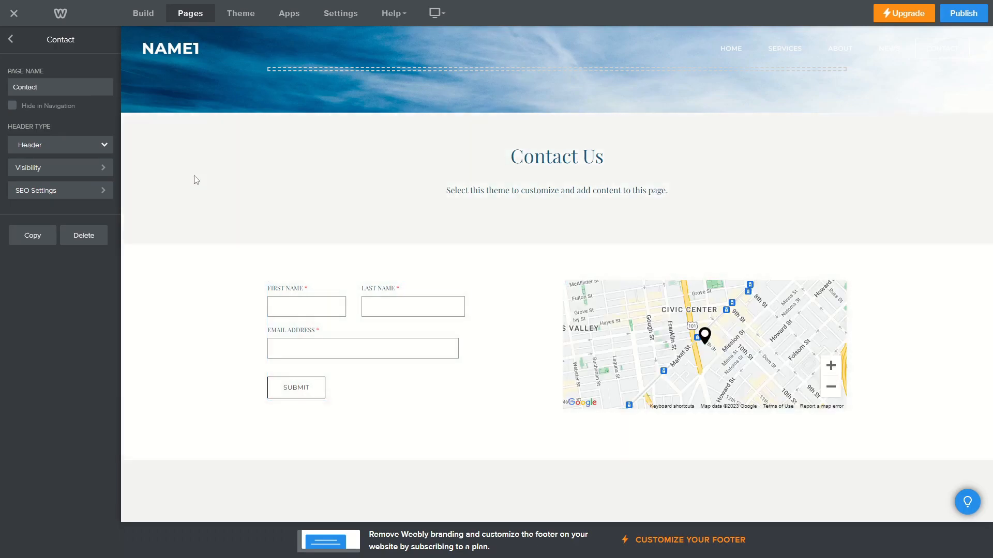
pyautogui.click(10, 40)
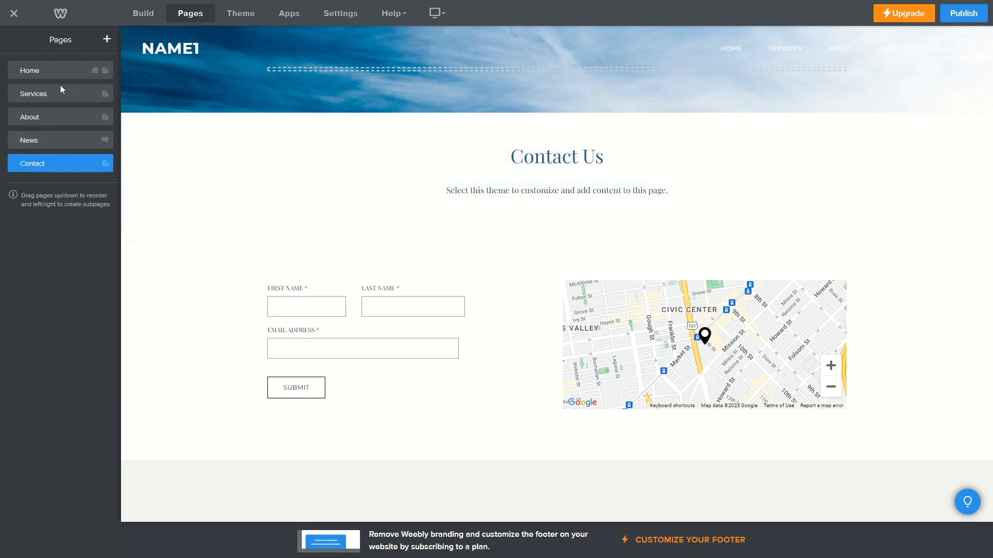
# Step: View the page types available for adding a new page, and return to the page list without adding one
pyautogui.click(107, 41)
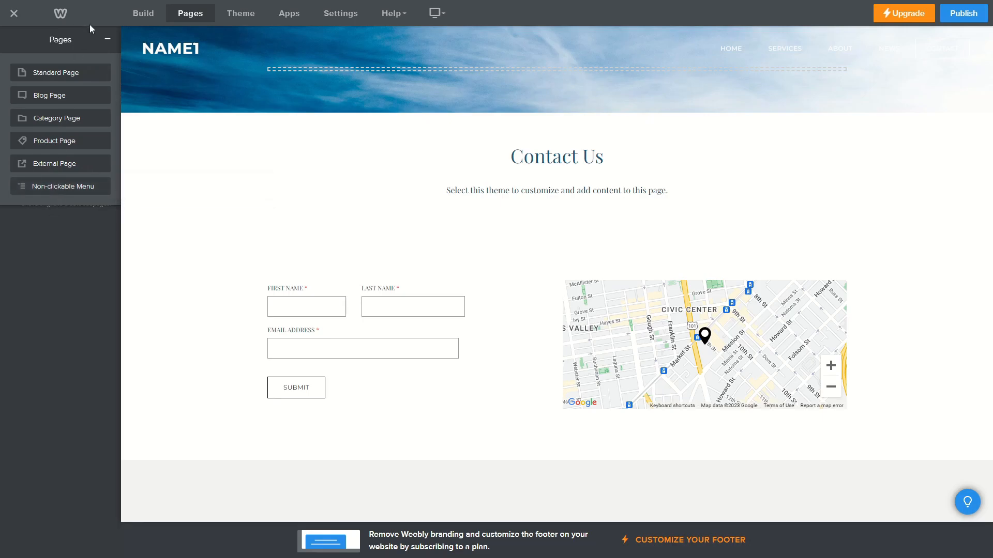
pyautogui.click(106, 39)
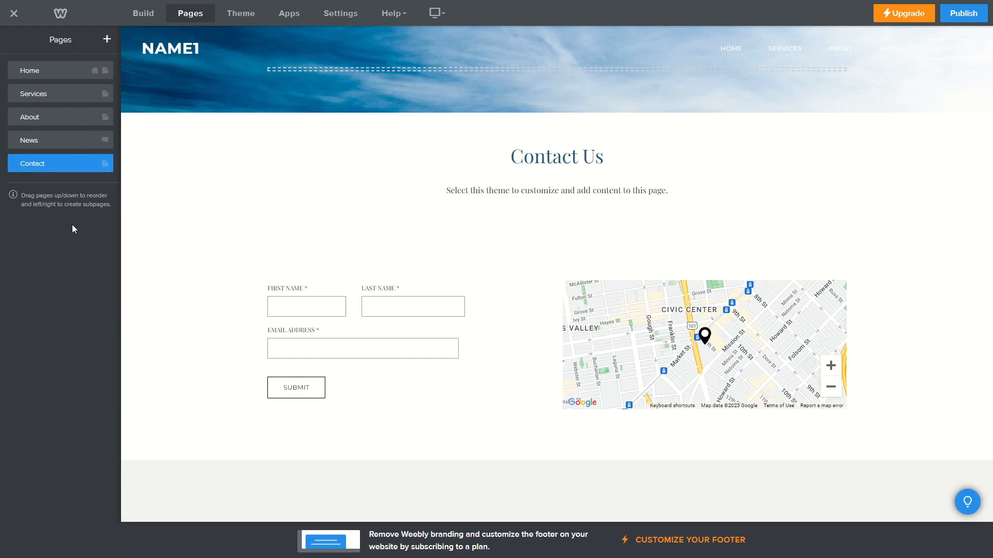
# Step: Duplicate the Home page, rename the copy Home2, and return to the page list
pyautogui.click(41, 75)
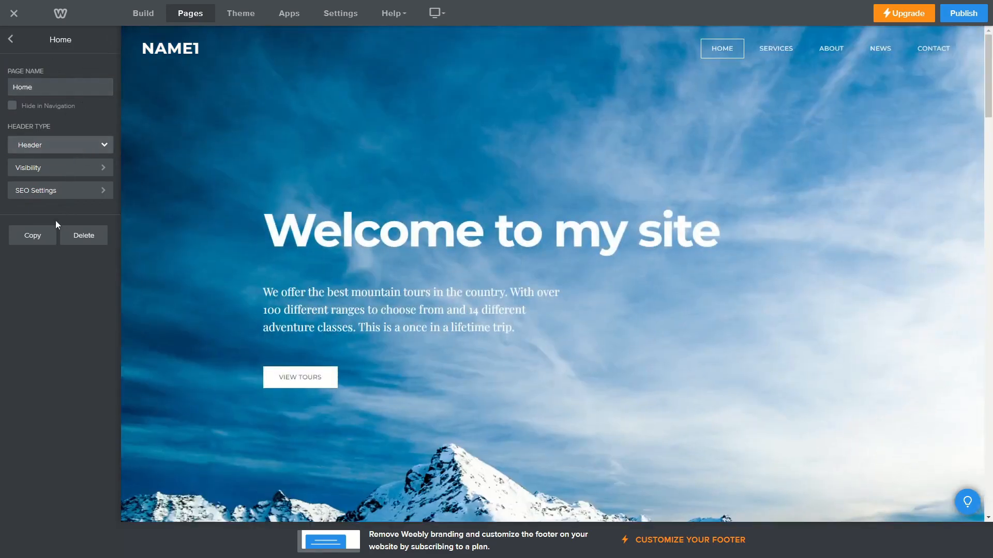
pyautogui.click(31, 238)
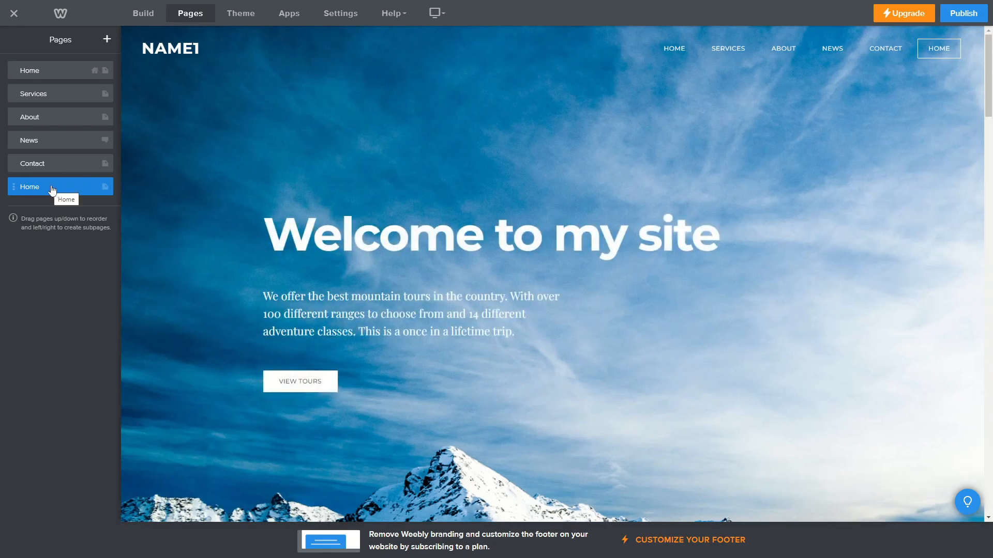
pyautogui.click(25, 191)
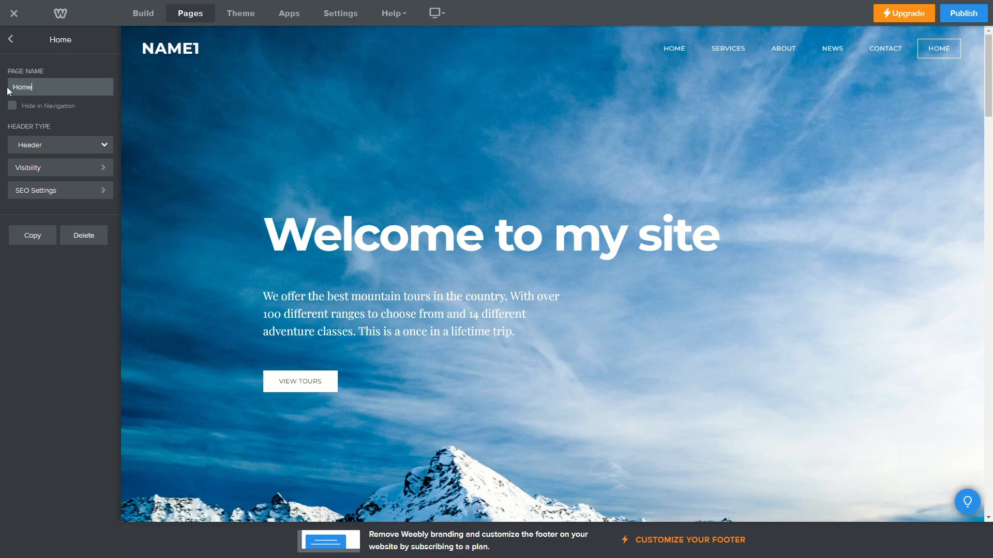
pyautogui.write('2')
pyautogui.press('Return')
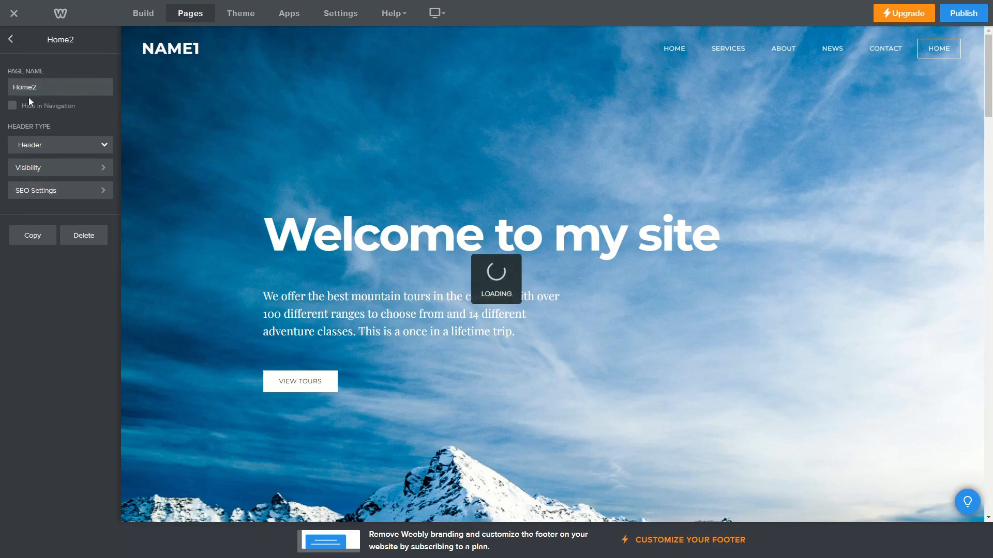
pyautogui.click(10, 39)
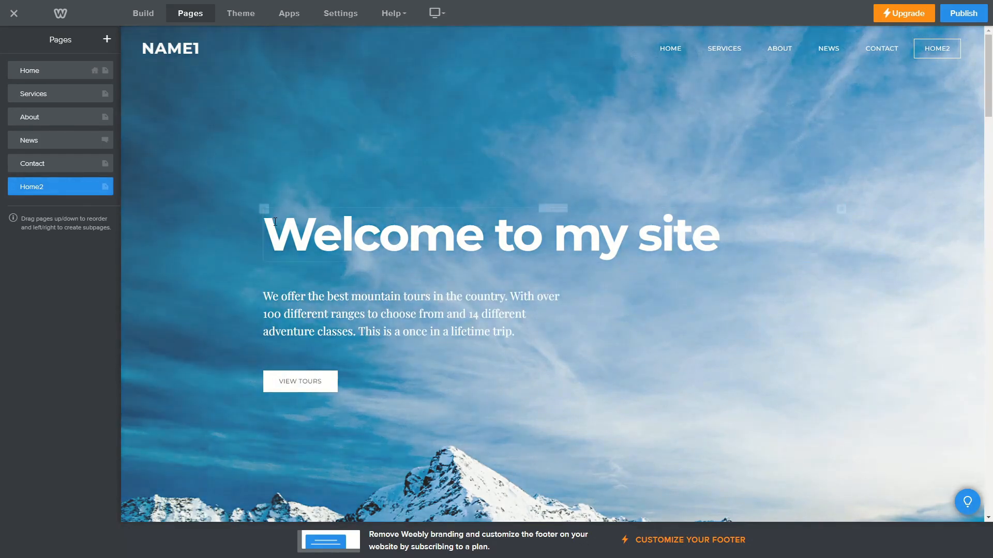
# Step: Look over the contents of the Home2 page and switch back to the original Home page
pyautogui.scroll(-10, 403, 290)
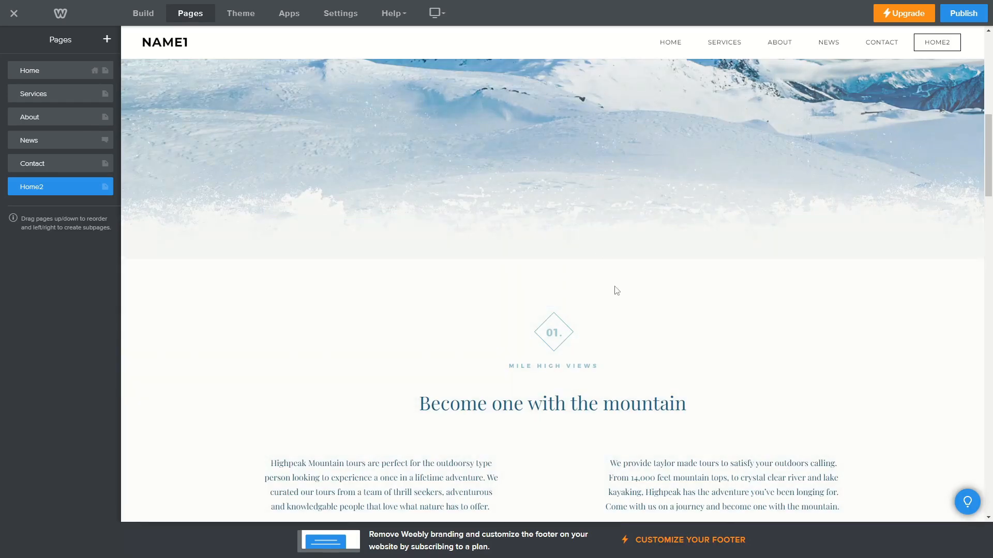
pyautogui.scroll(-10, 614, 271)
pyautogui.scroll(20, 463, 382)
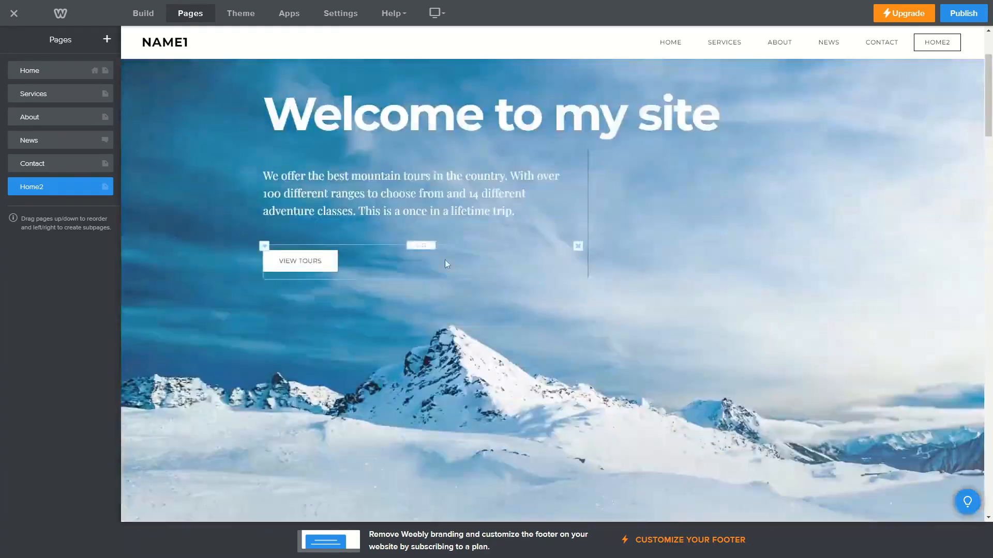
pyautogui.scroll(3, 445, 256)
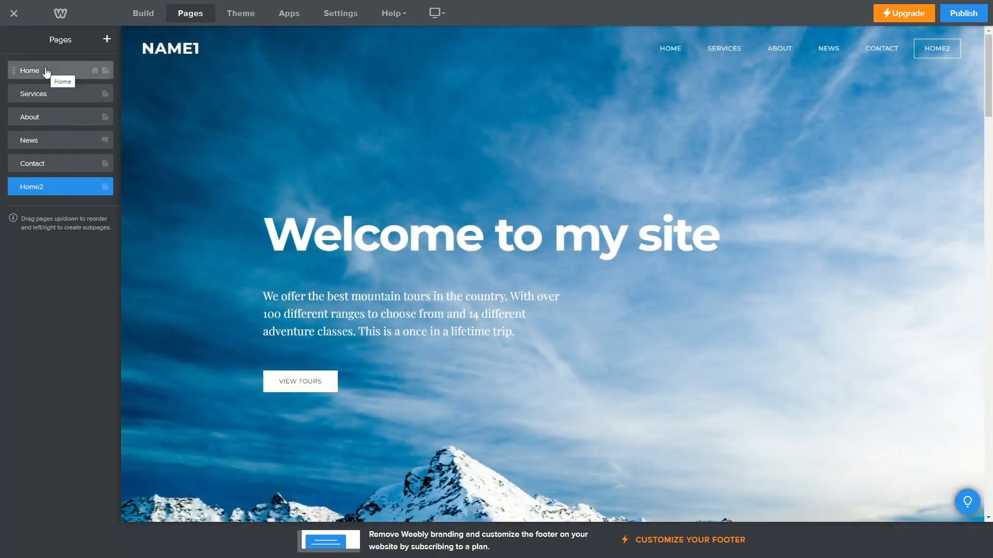
pyautogui.click(46, 73)
pyautogui.click(12, 38)
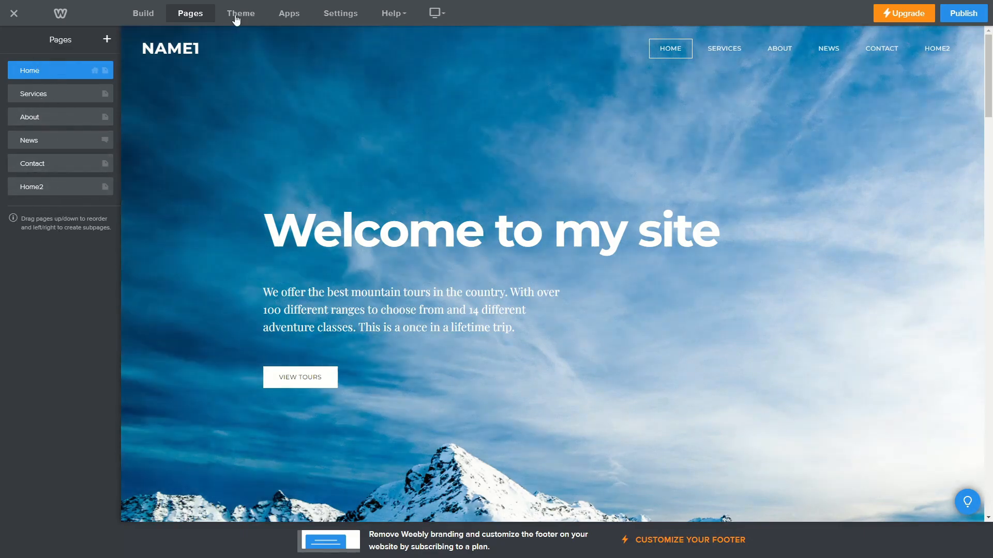
# Step: Try the theme's Dark variant, look over the home page in it, and switch back to the Light variant
pyautogui.click(239, 14)
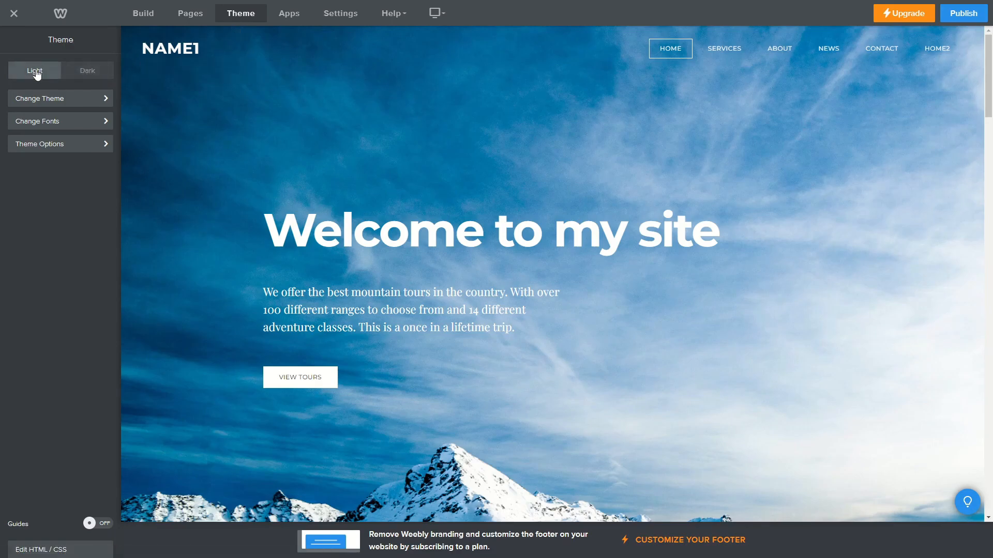
pyautogui.click(68, 80)
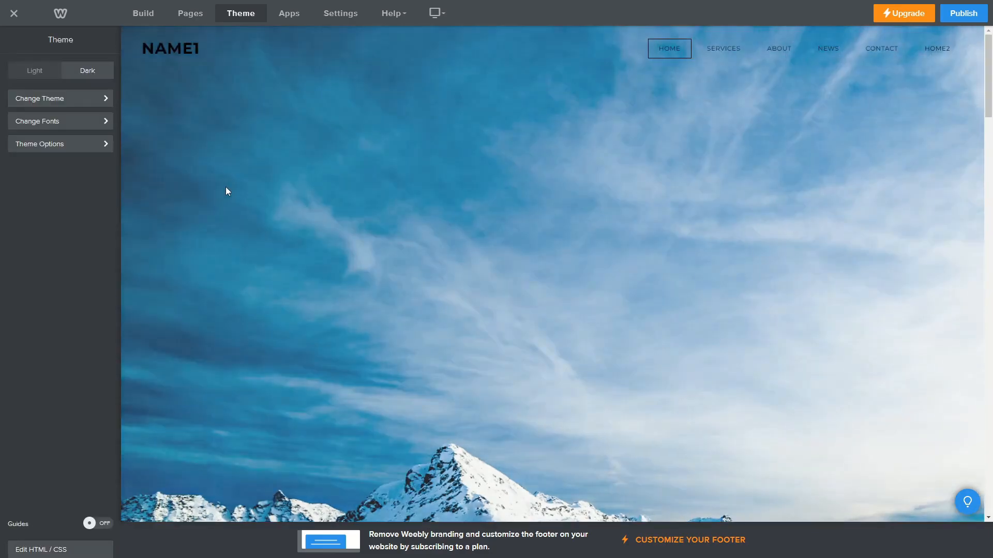
pyautogui.scroll(-5, 252, 199)
pyautogui.scroll(-12, 265, 201)
pyautogui.scroll(11, 268, 202)
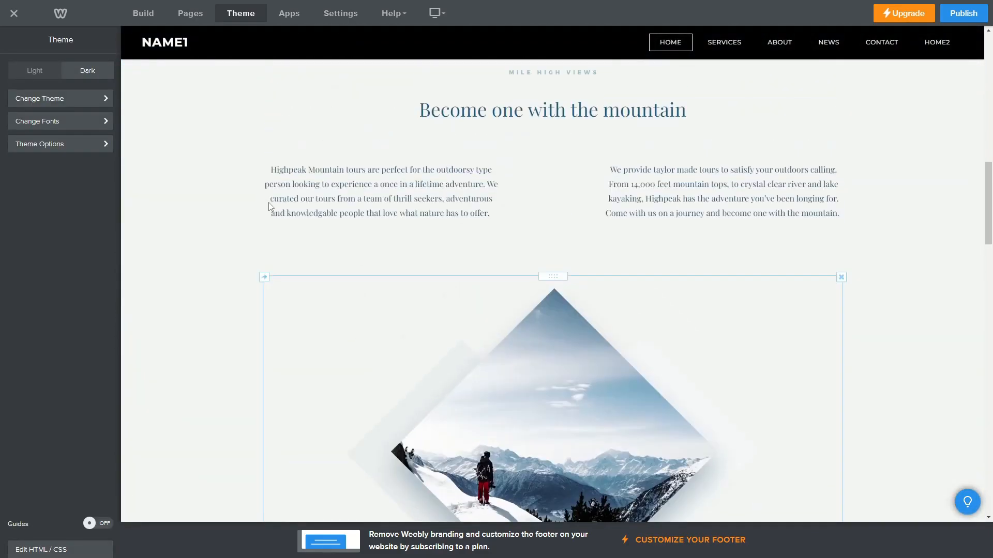
pyautogui.scroll(6, 268, 202)
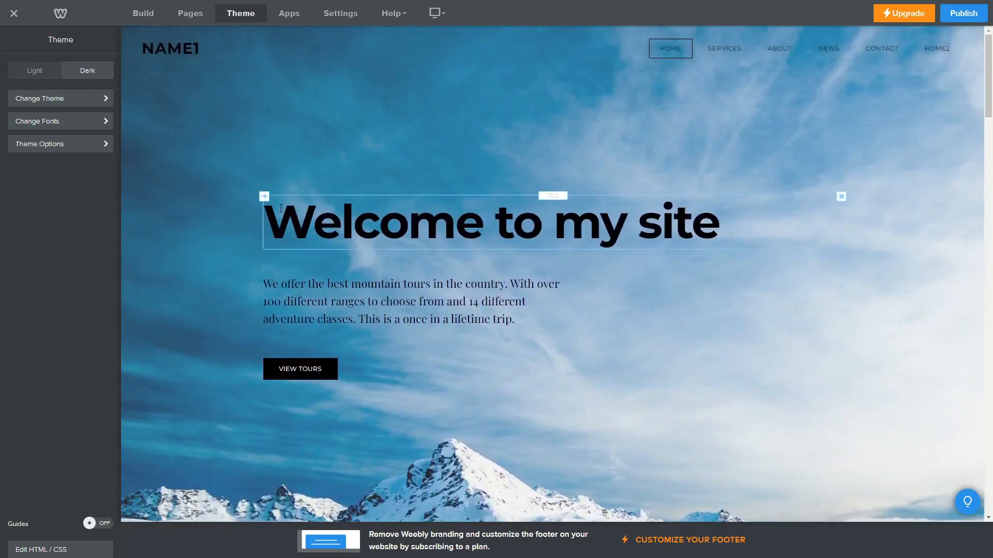
pyautogui.scroll(-3, 275, 230)
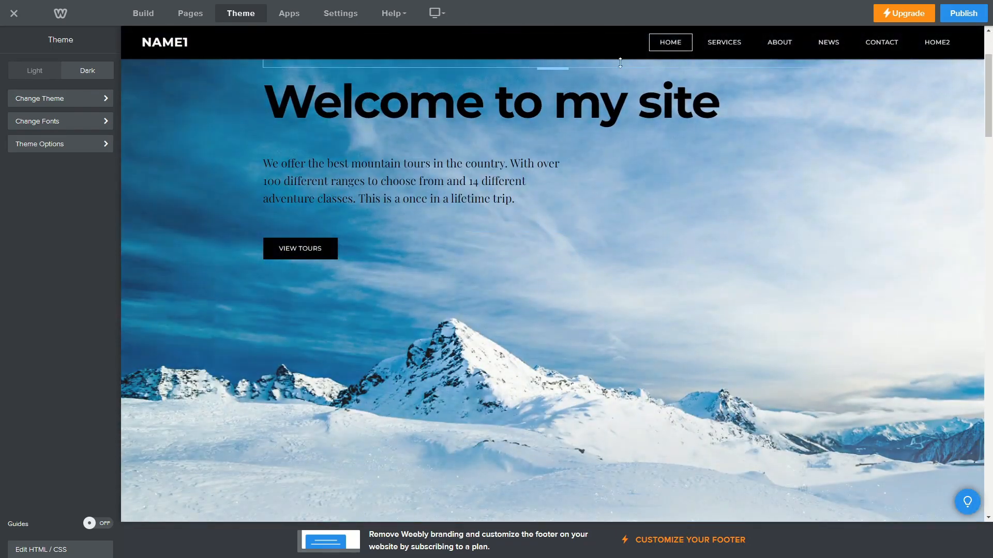
pyautogui.scroll(-10, 420, 195)
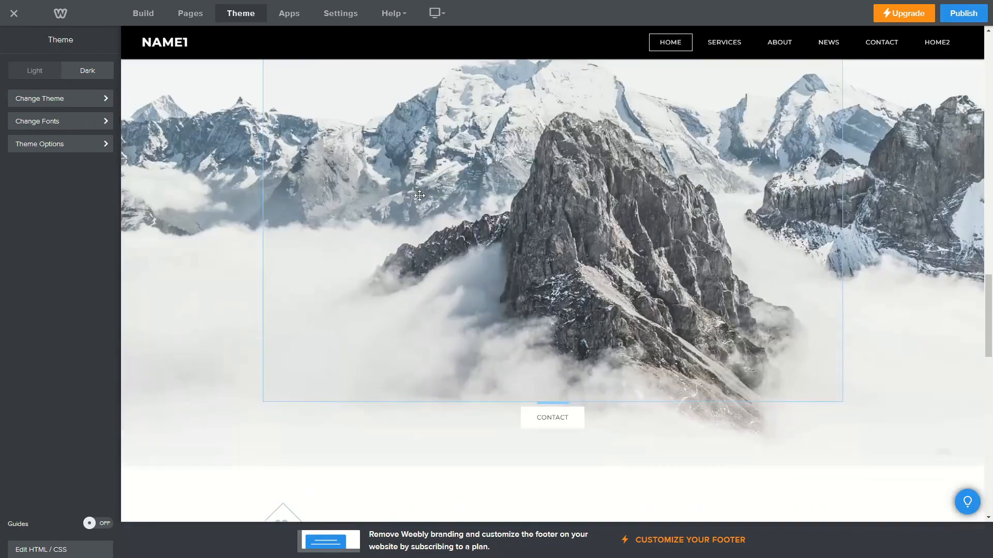
pyautogui.click(52, 72)
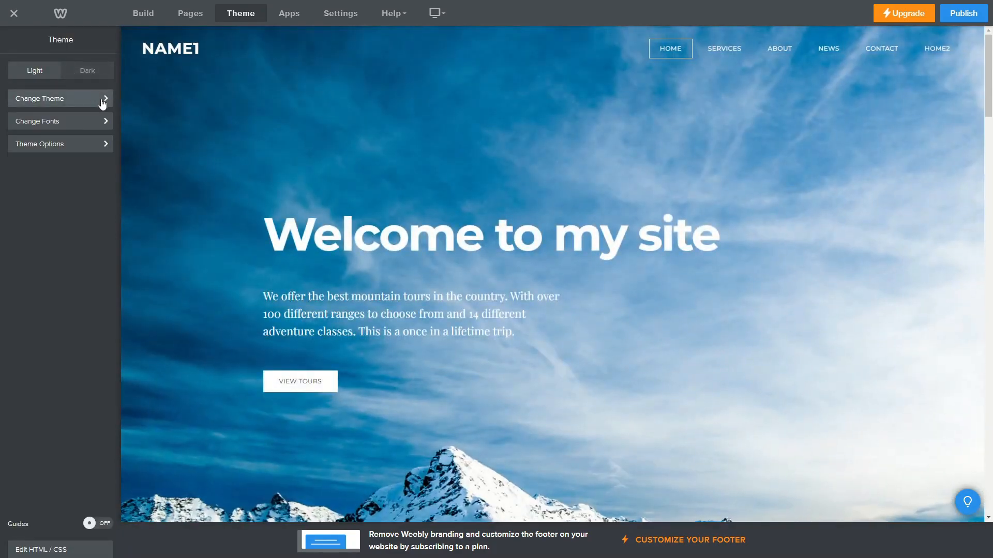
# Step: Open the Theme Gallery and browse the Business themes
pyautogui.click(103, 104)
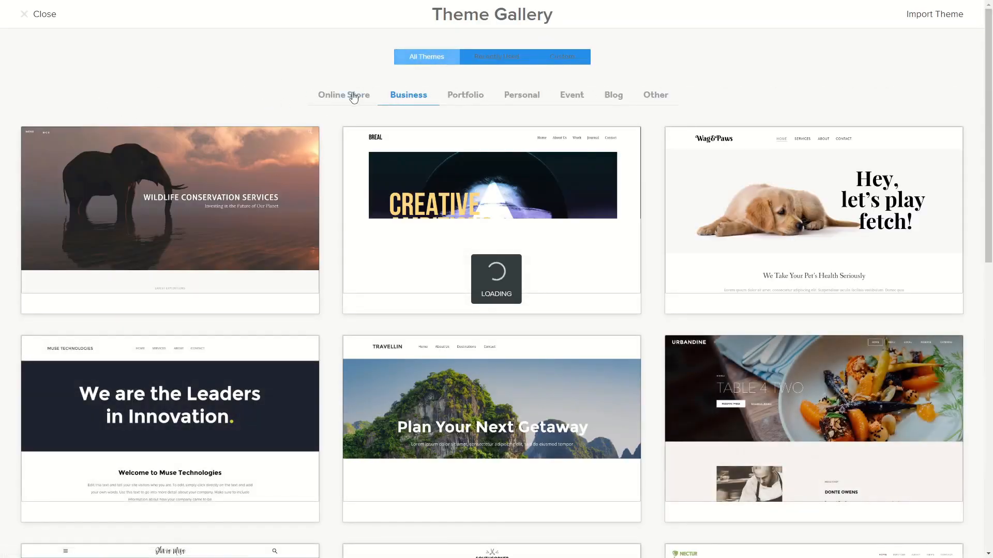
pyautogui.scroll(-7, 327, 266)
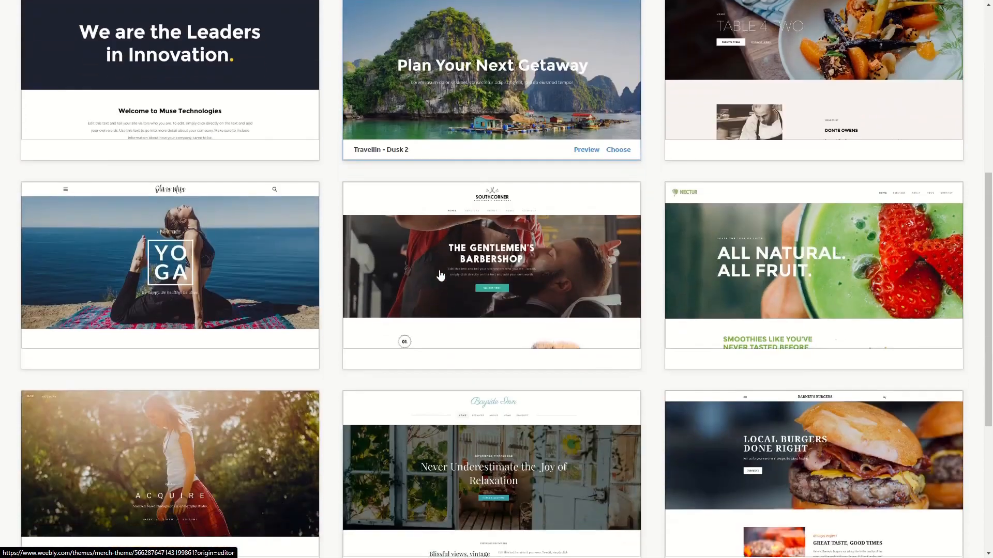
pyautogui.scroll(-5, 403, 273)
pyautogui.scroll(7, 279, 341)
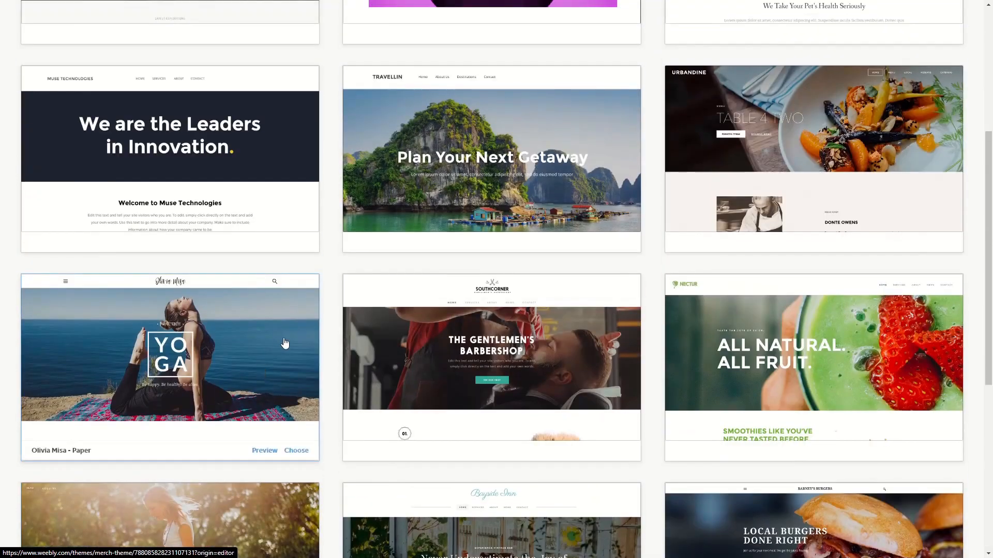
pyautogui.scroll(5, 287, 340)
pyautogui.scroll(-5, 284, 341)
pyautogui.scroll(5, 286, 341)
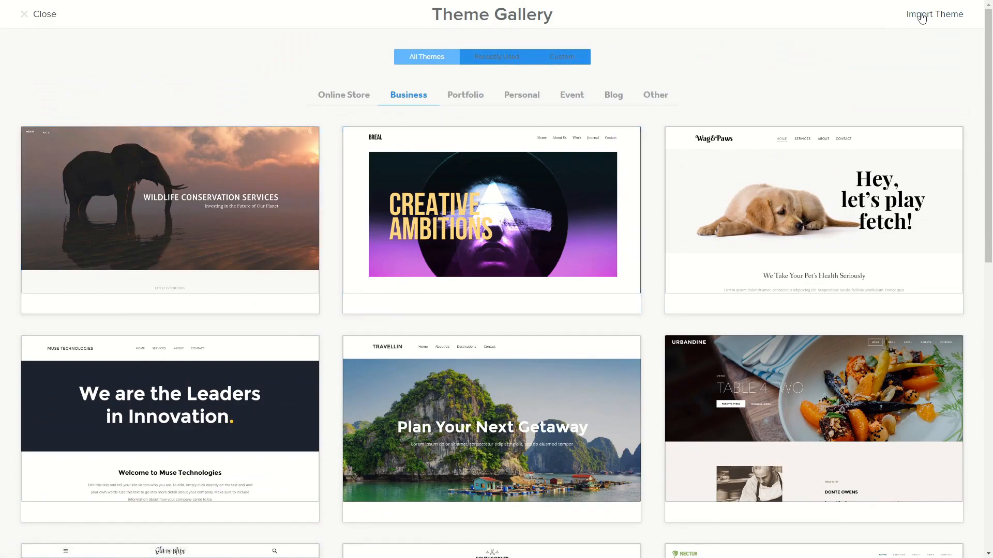
# Step: Read the format requirements for importing a custom theme, cancel the import, and close the Theme Gallery
pyautogui.click(936, 18)
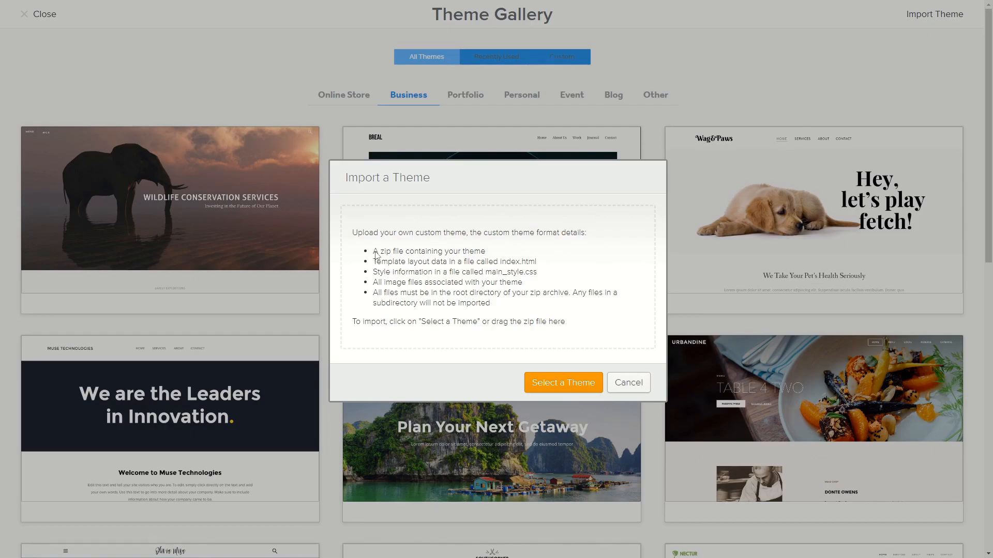
pyautogui.moveTo(385, 252); pyautogui.dragTo(486, 256)
pyautogui.click(470, 257)
pyautogui.moveTo(376, 264); pyautogui.dragTo(499, 301)
pyautogui.click(499, 302)
pyautogui.click(628, 383)
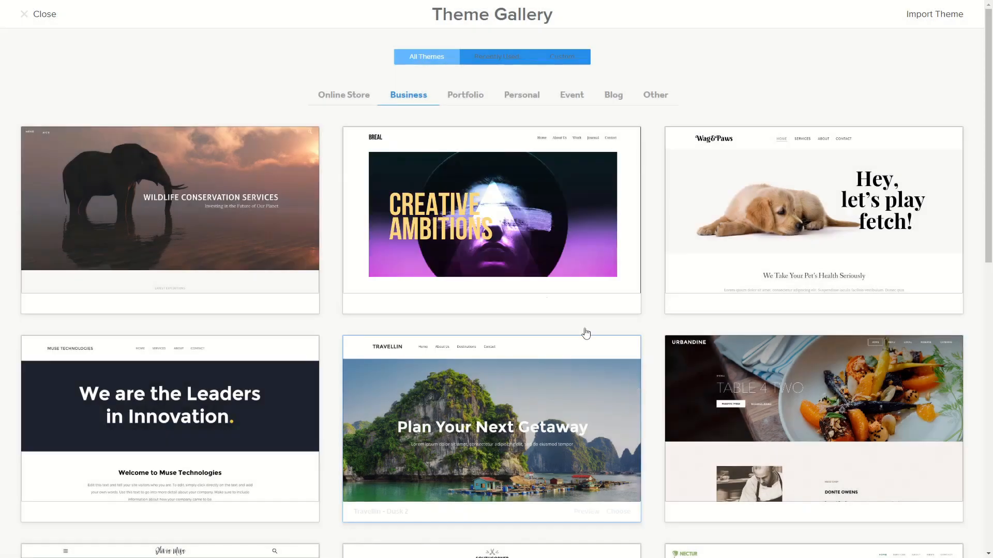
pyautogui.click(42, 15)
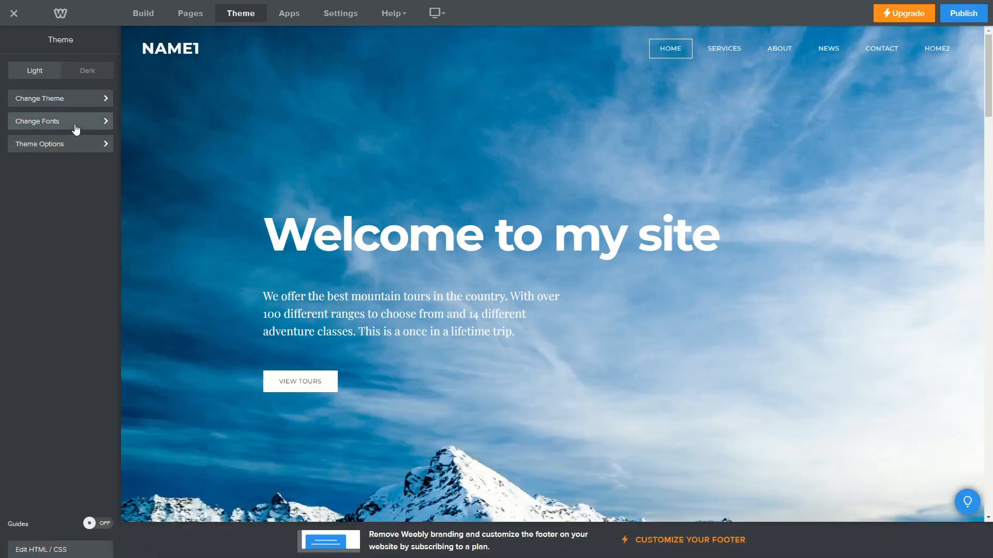
# Step: Change the font of the site title to Lilly and return to the list of text elements
pyautogui.click(96, 127)
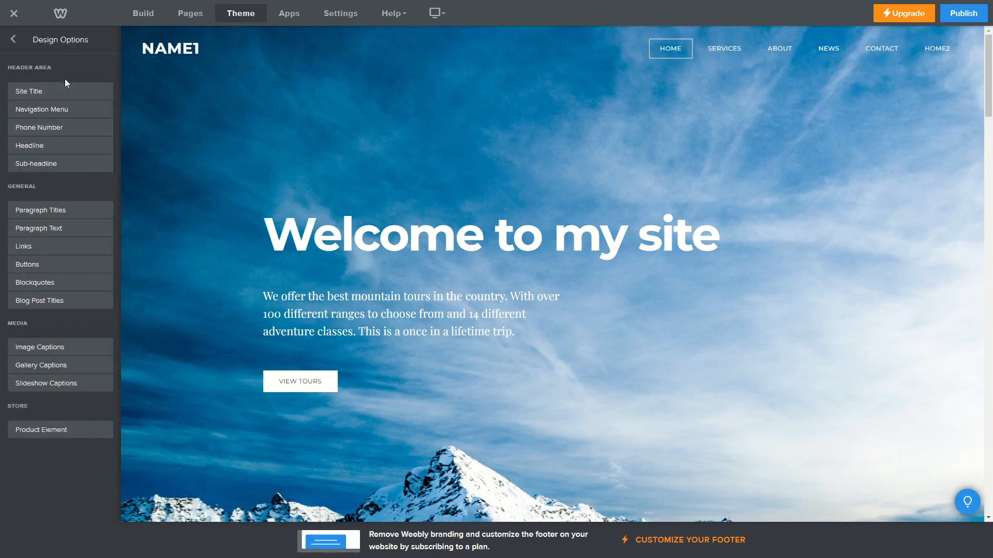
pyautogui.click(14, 39)
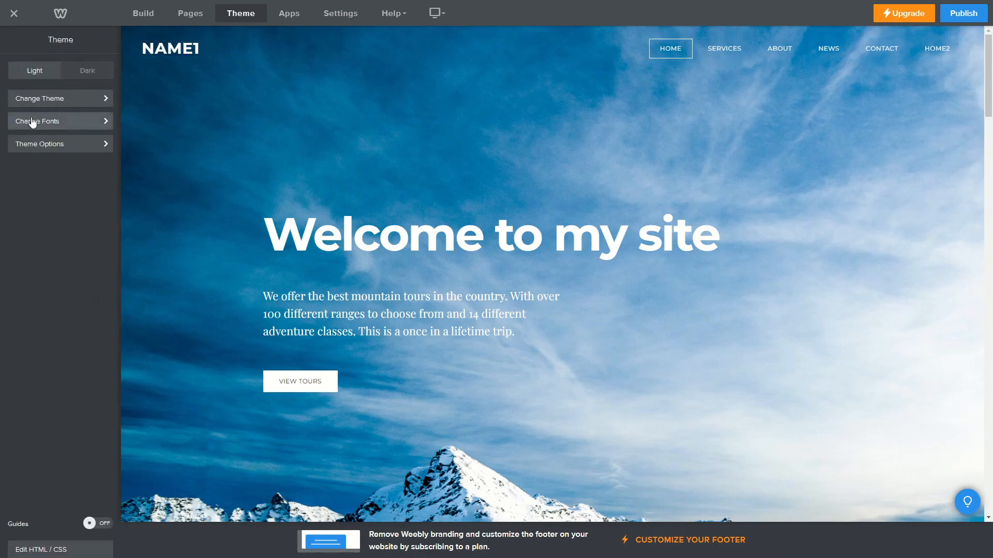
pyautogui.click(29, 122)
pyautogui.click(70, 93)
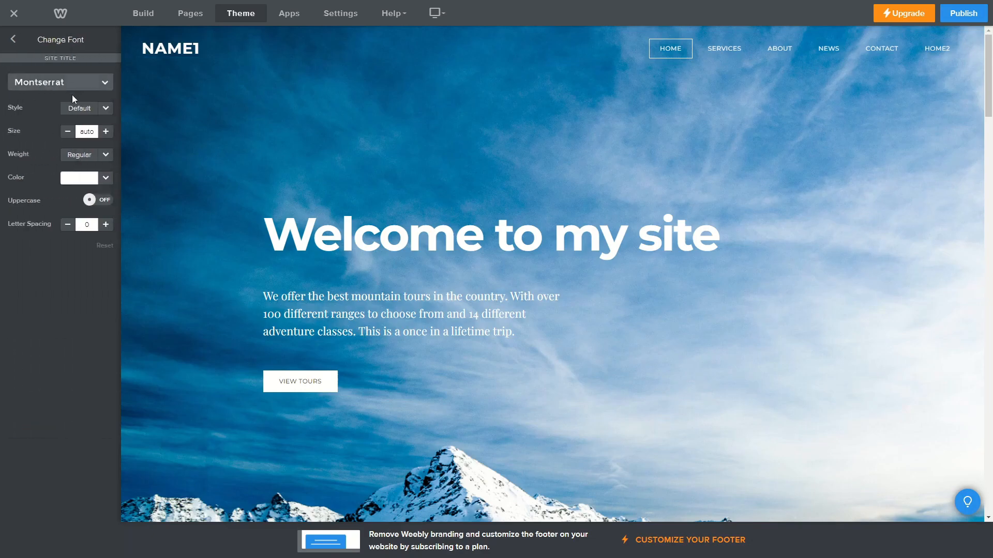
pyautogui.moveTo(162, 49)
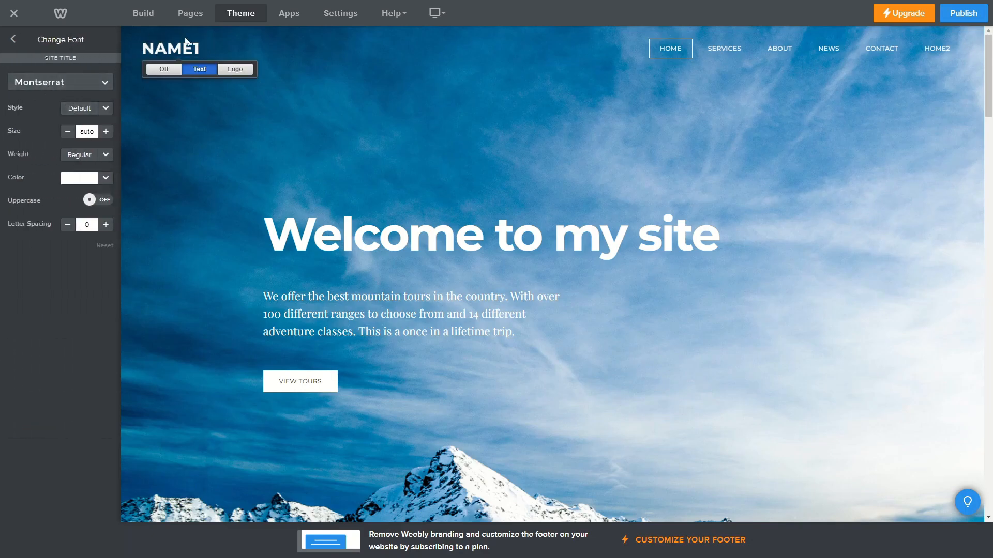
pyautogui.click(82, 82)
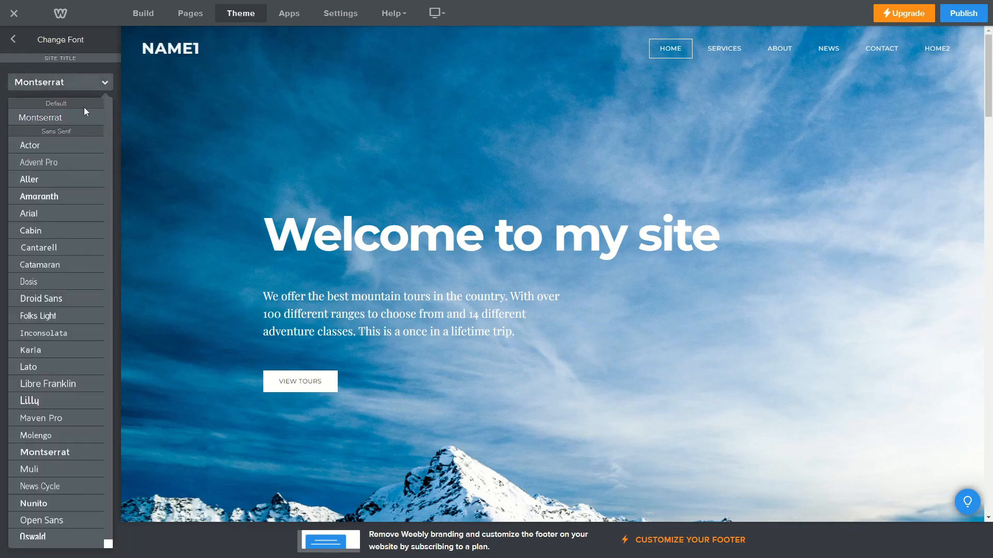
pyautogui.click(45, 400)
pyautogui.moveTo(182, 48)
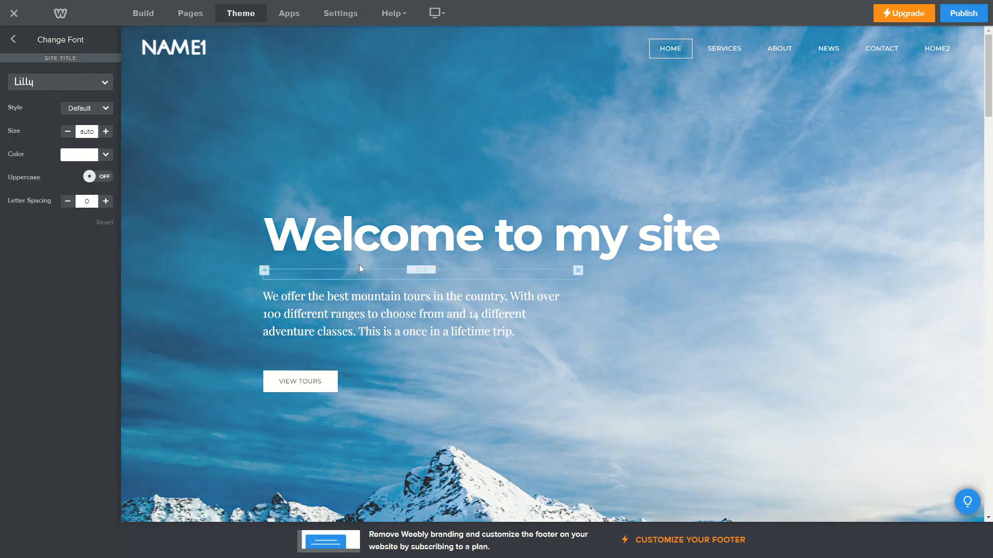
pyautogui.scroll(-5, 362, 269)
pyautogui.scroll(5, 479, 265)
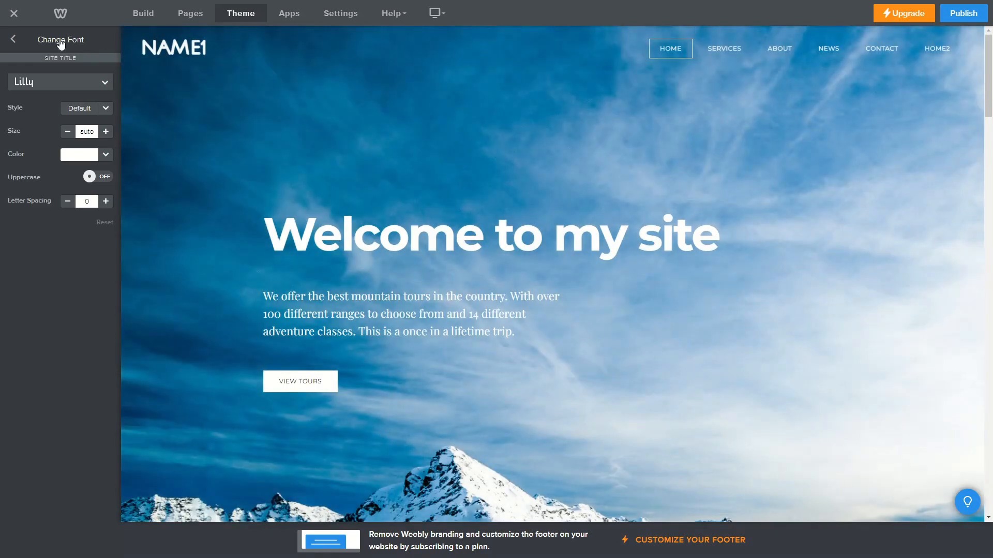
pyautogui.click(14, 40)
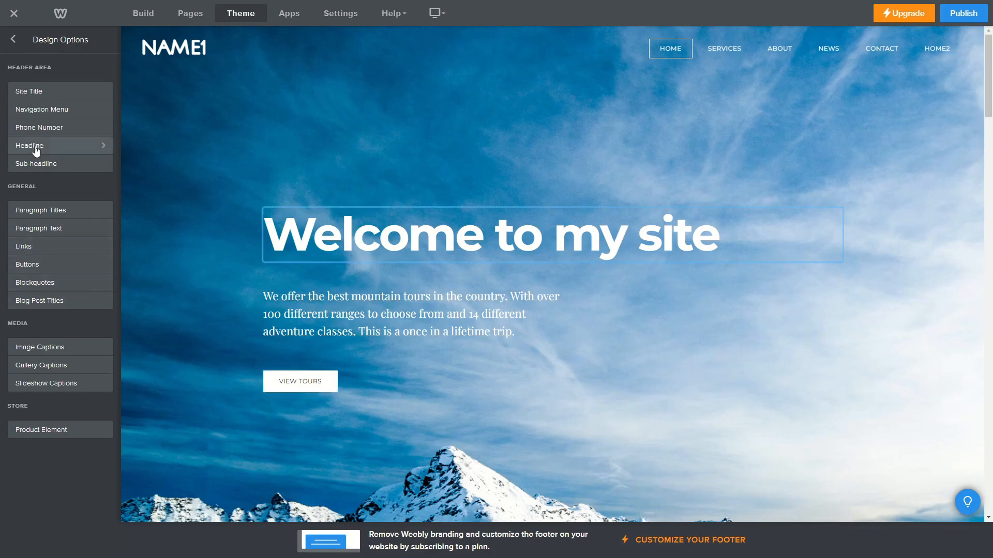
# Step: Look over the home page after the font change and return to the main theme settings
pyautogui.scroll(-10, 372, 311)
pyautogui.scroll(10, 372, 311)
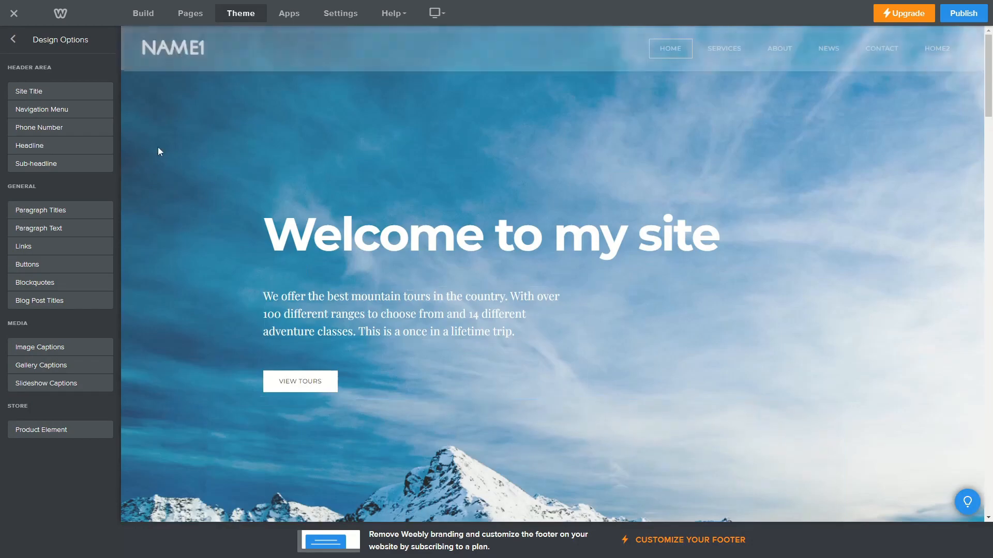
pyautogui.click(13, 39)
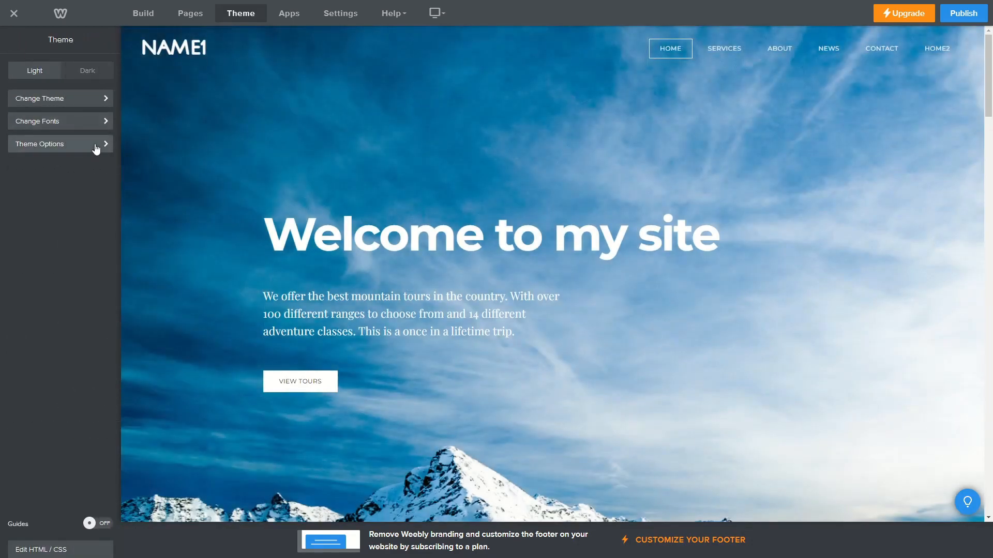
# Step: Look over the available theme options and return to the main theme settings
pyautogui.click(69, 146)
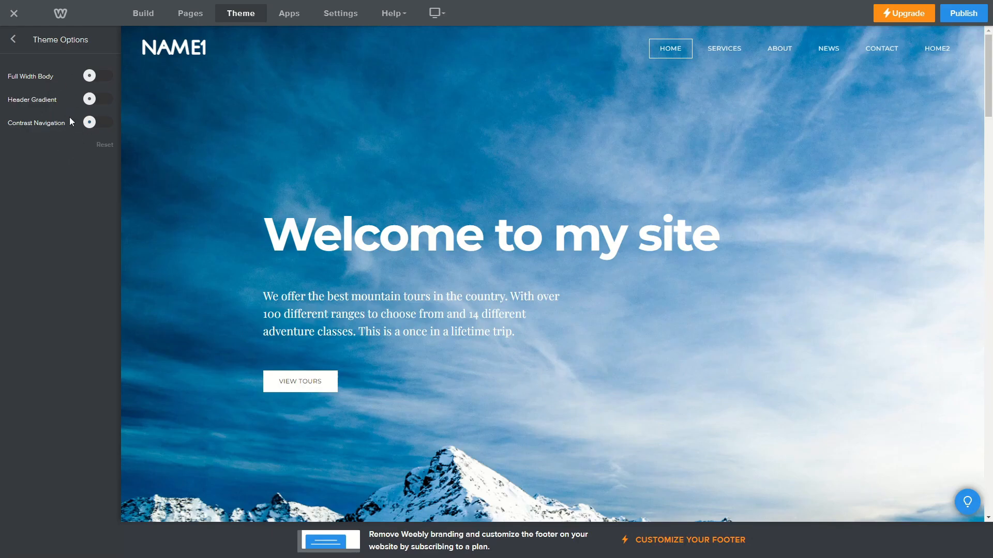
pyautogui.click(13, 40)
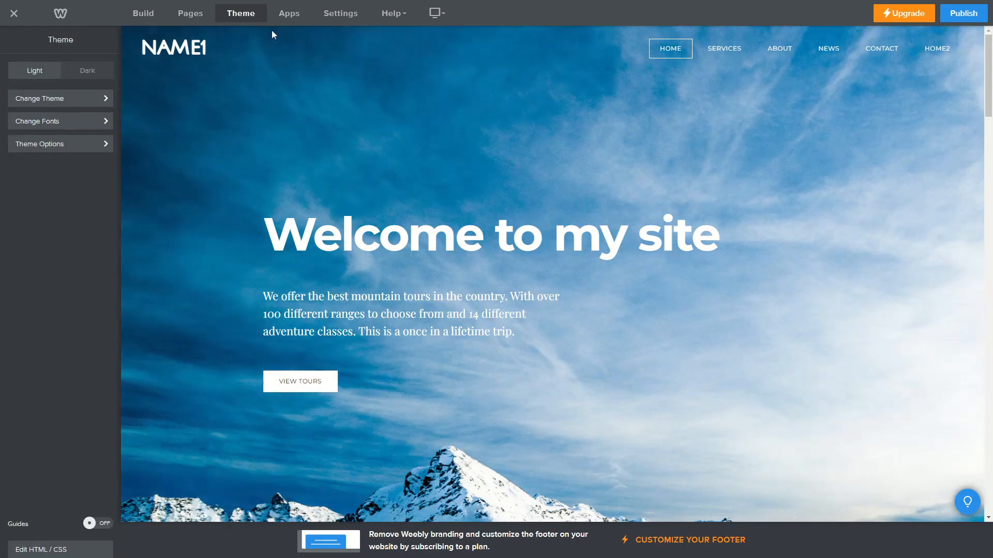
# Step: Open the App Center and browse the recommended apps and the eCommerce category
pyautogui.click(288, 19)
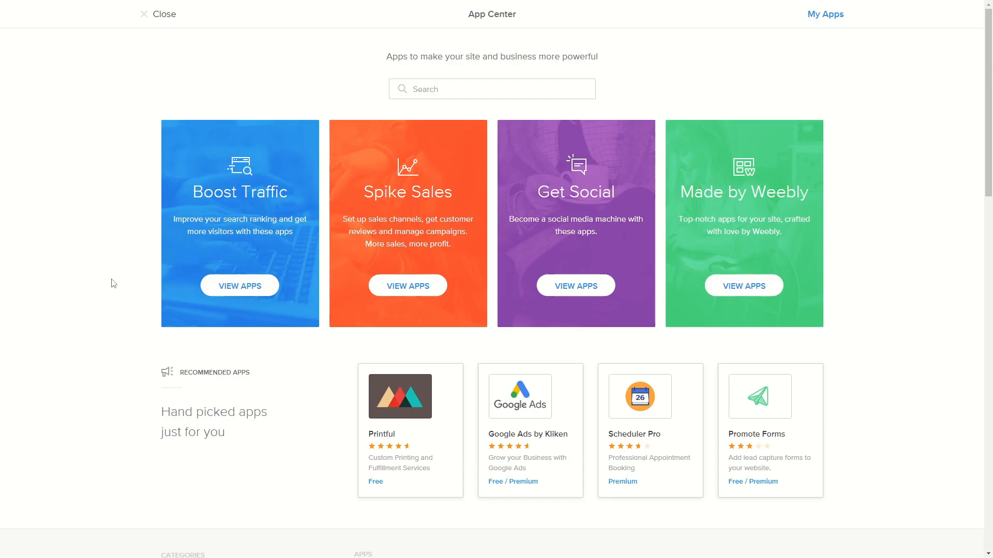
pyautogui.scroll(-5, 114, 284)
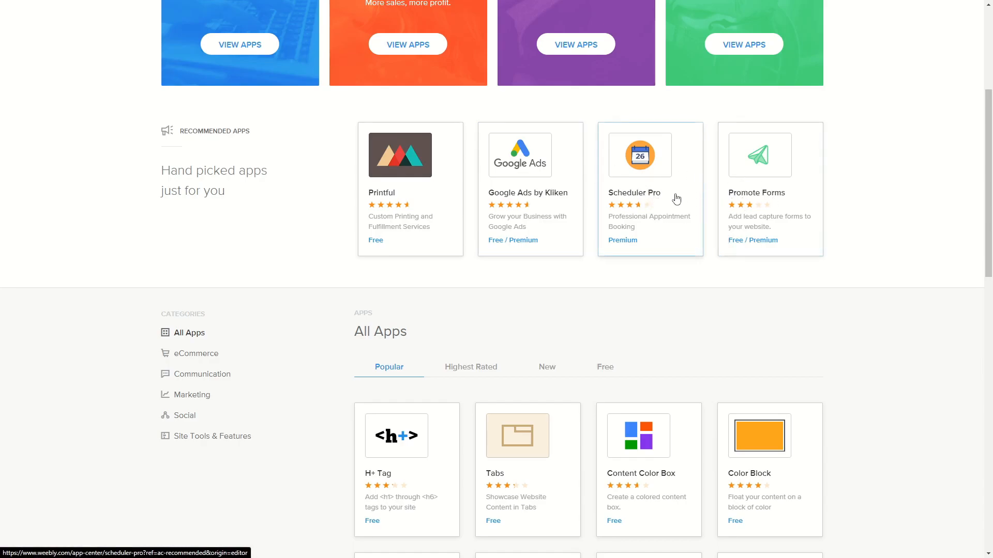
pyautogui.scroll(-4, 672, 199)
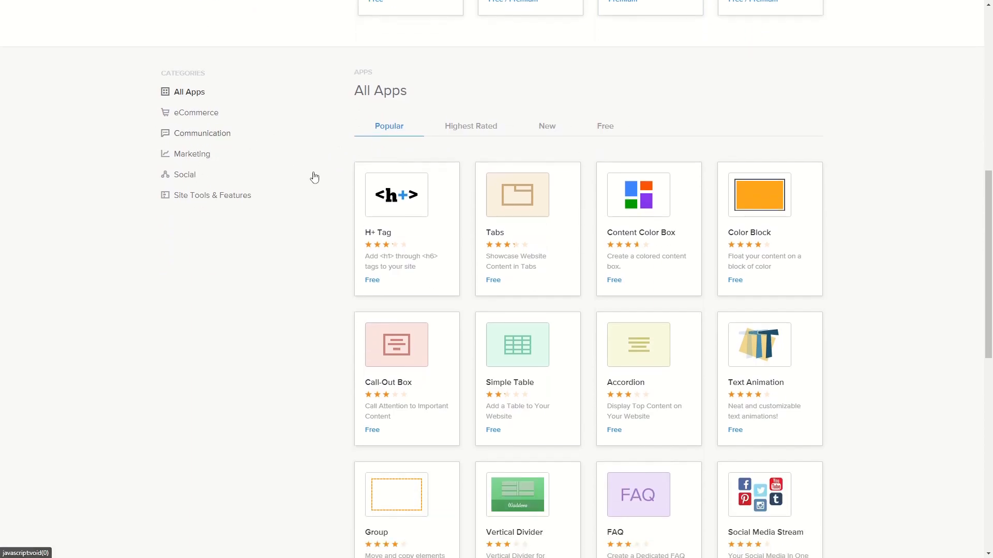
pyautogui.click(192, 114)
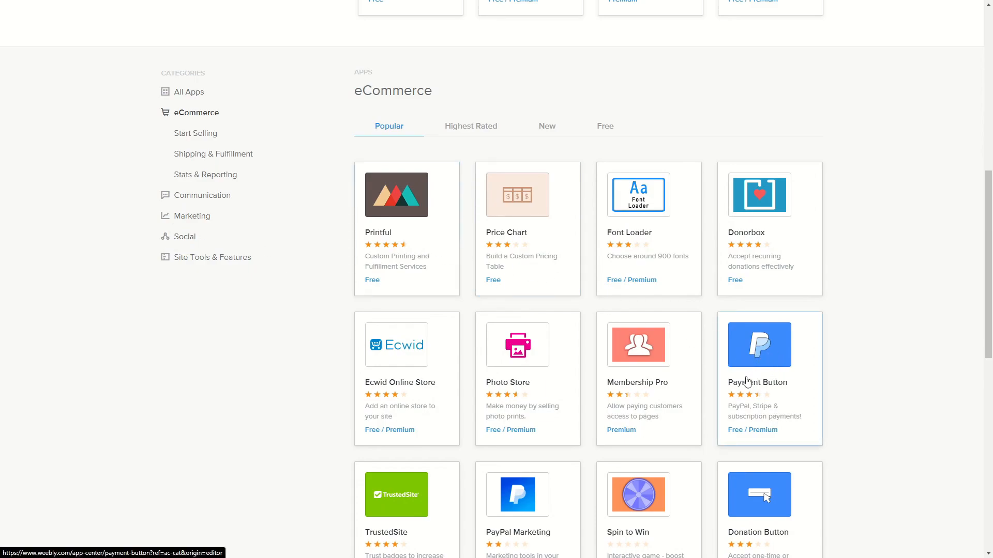
pyautogui.scroll(-2, 501, 481)
pyautogui.scroll(5, 362, 256)
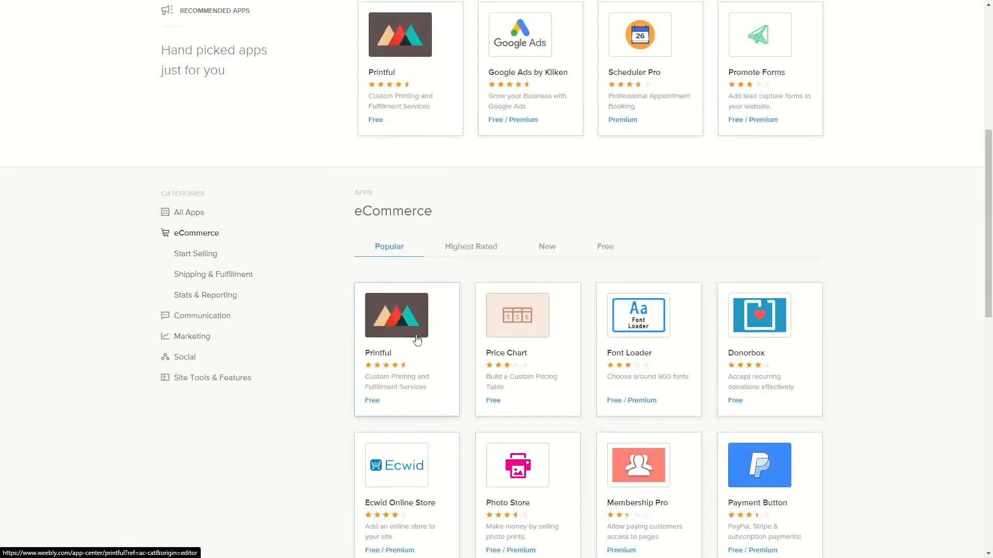
# Step: Browse the Marketing apps and close the App Center
pyautogui.click(190, 337)
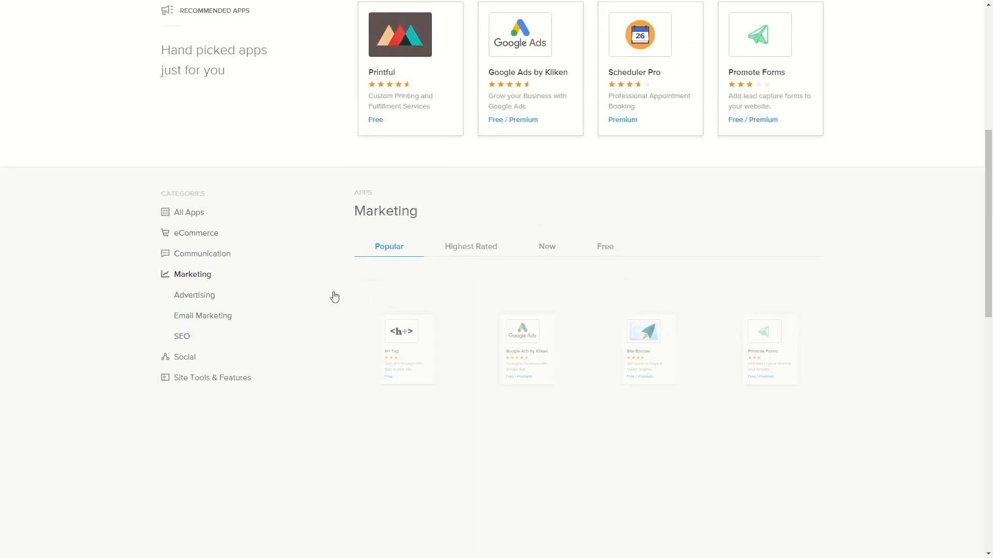
pyautogui.scroll(-2, 402, 287)
pyautogui.scroll(-4, 501, 250)
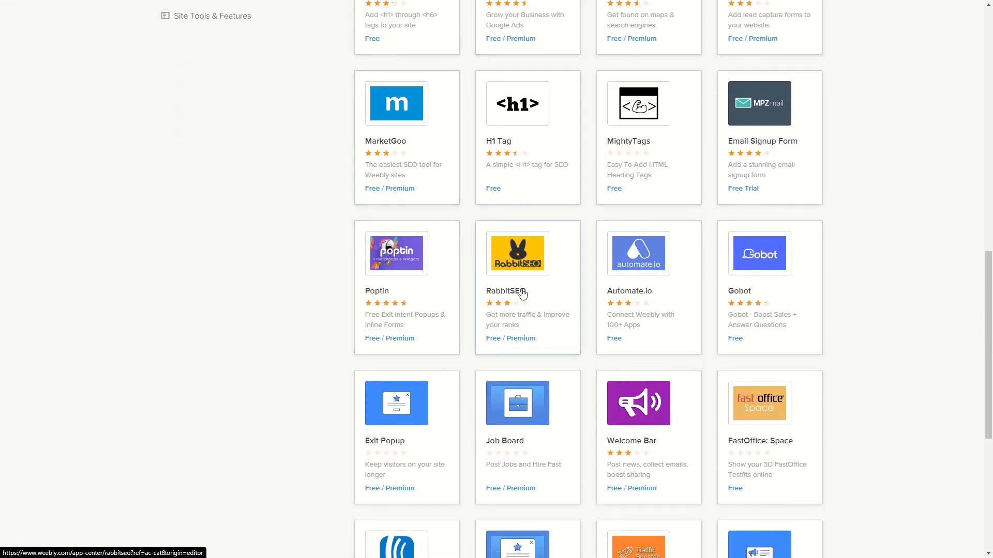
pyautogui.scroll(-4, 558, 413)
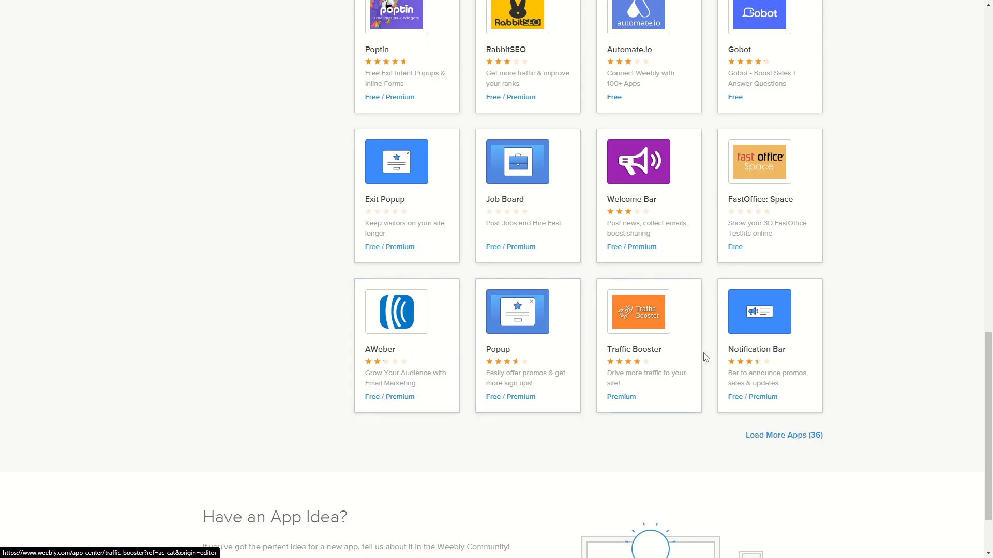
pyautogui.scroll(5, 466, 410)
pyautogui.scroll(10, 465, 410)
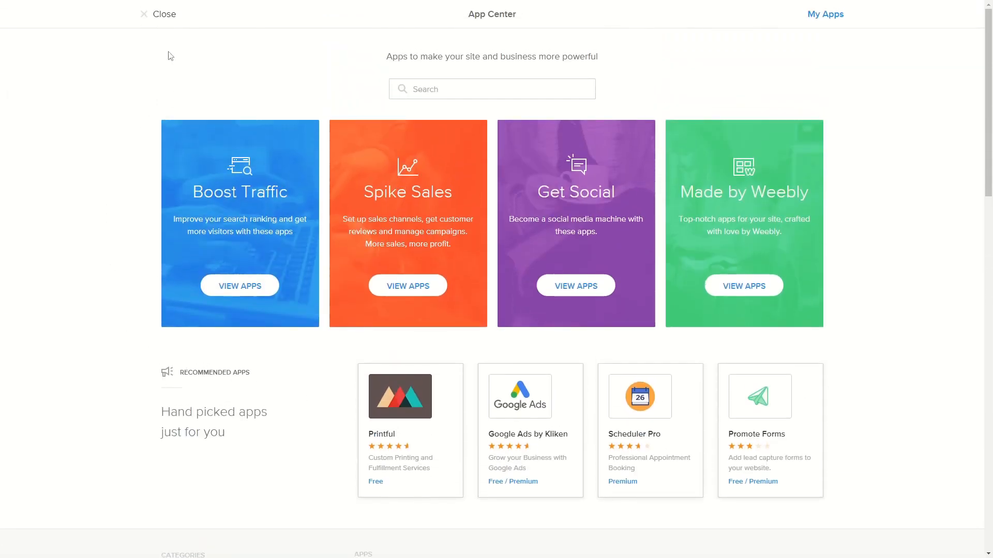
pyautogui.click(155, 14)
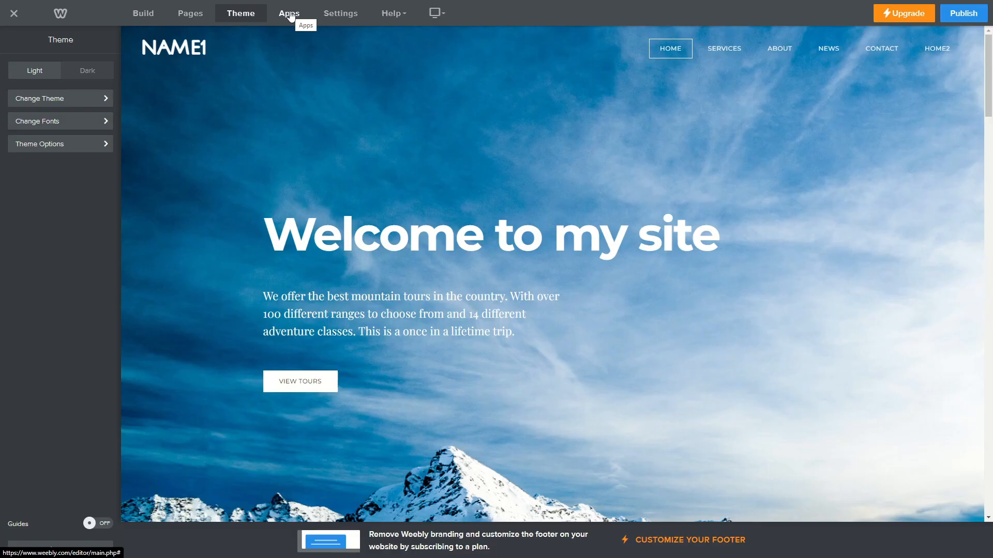
# Step: Open the general site settings and review the Site Title field
pyautogui.click(331, 14)
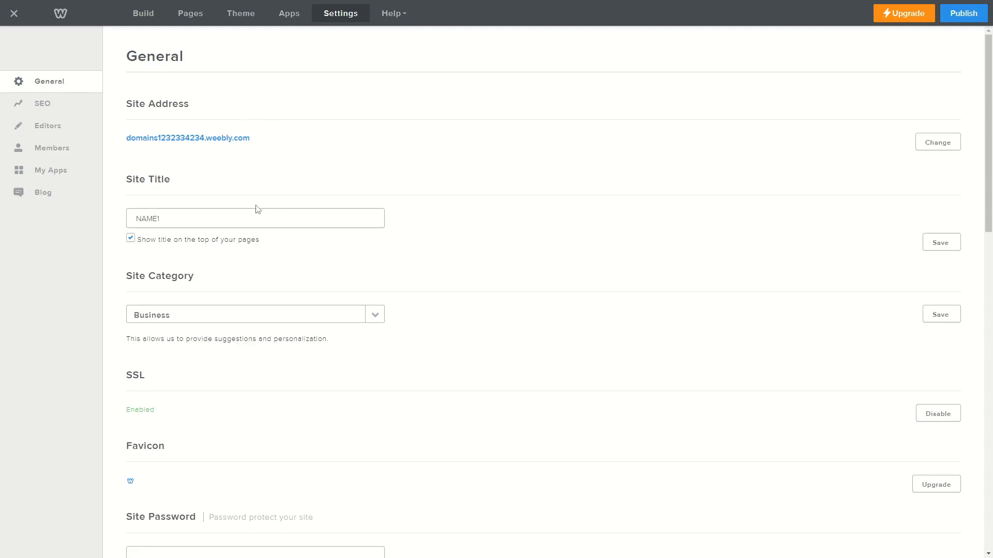
pyautogui.moveTo(199, 219); pyautogui.dragTo(130, 218)
pyautogui.click(201, 226)
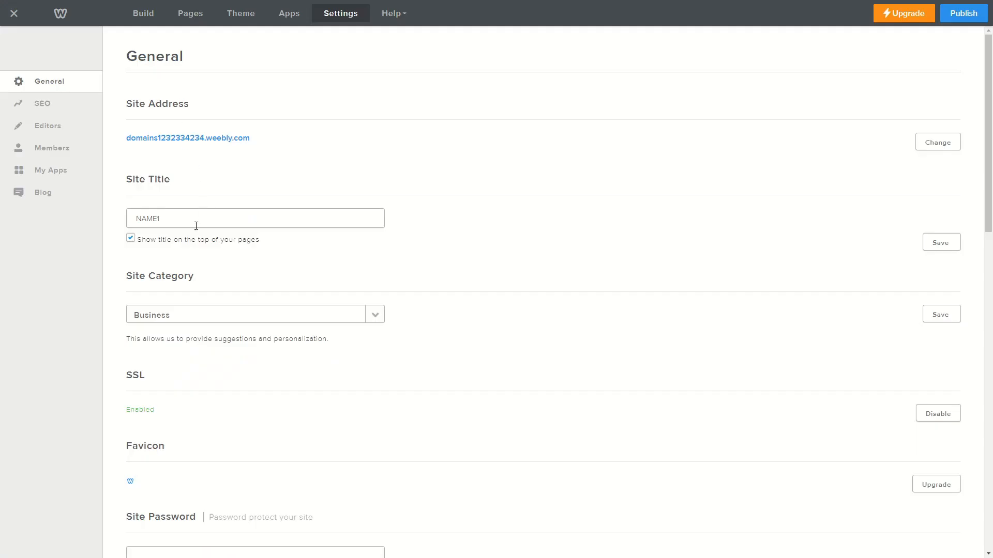
# Step: Look through the site category choices and set the Site Category to Portfolio
pyautogui.scroll(-1, 232, 256)
pyautogui.scroll(-2, 231, 257)
pyautogui.click(178, 196)
pyautogui.scroll(-3, 177, 279)
pyautogui.scroll(3, 178, 279)
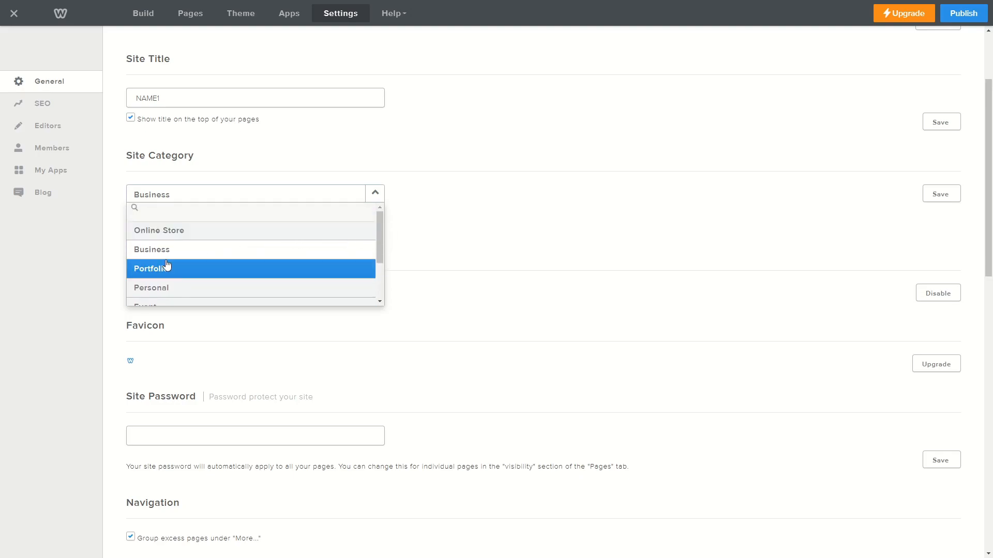
pyautogui.scroll(-2, 186, 255)
pyautogui.scroll(2, 182, 224)
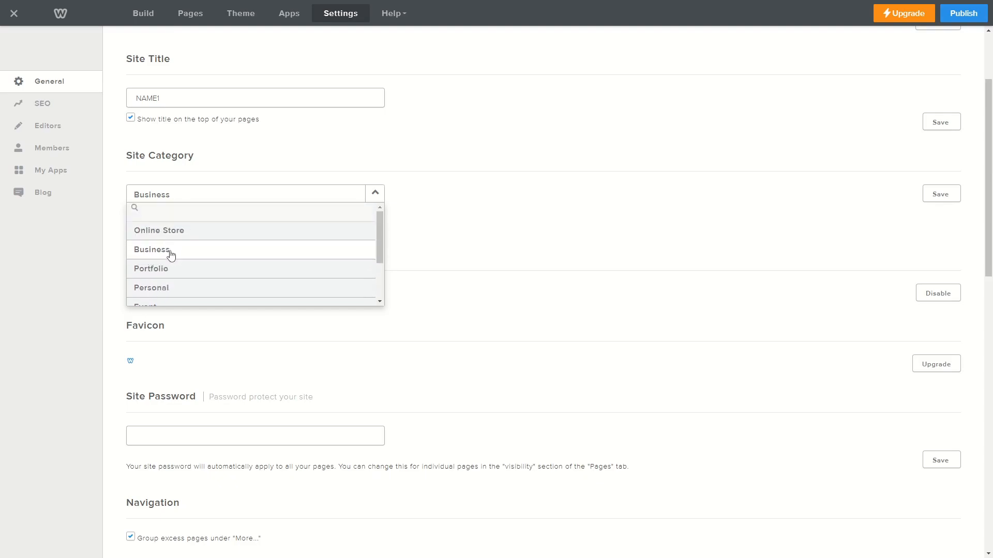
pyautogui.scroll(-2, 155, 258)
pyautogui.scroll(2, 200, 275)
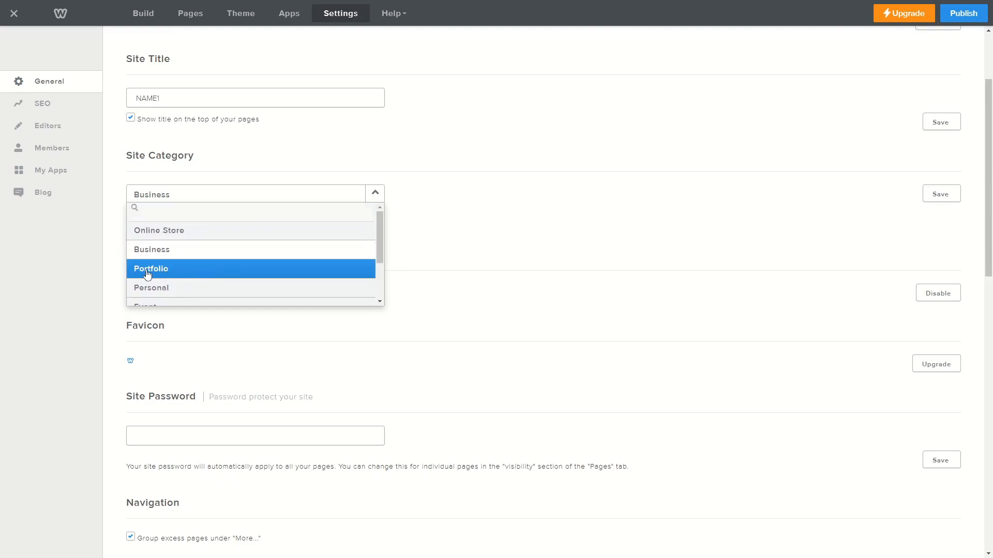
pyautogui.click(203, 271)
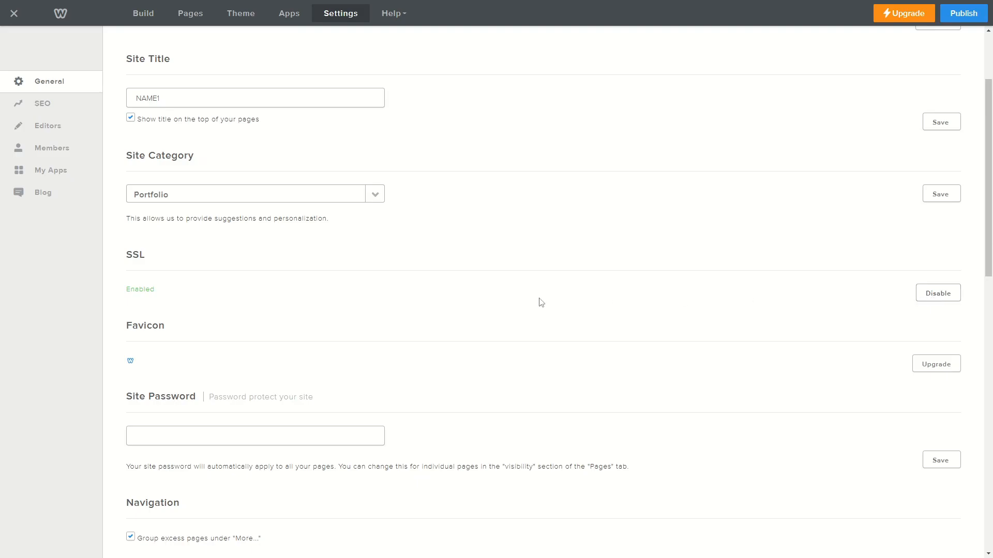
# Step: Review the SSL, Favicon and Site Password sections of the general settings
pyautogui.moveTo(125, 289); pyautogui.dragTo(181, 290)
pyautogui.click(267, 323)
pyautogui.scroll(-2, 279, 328)
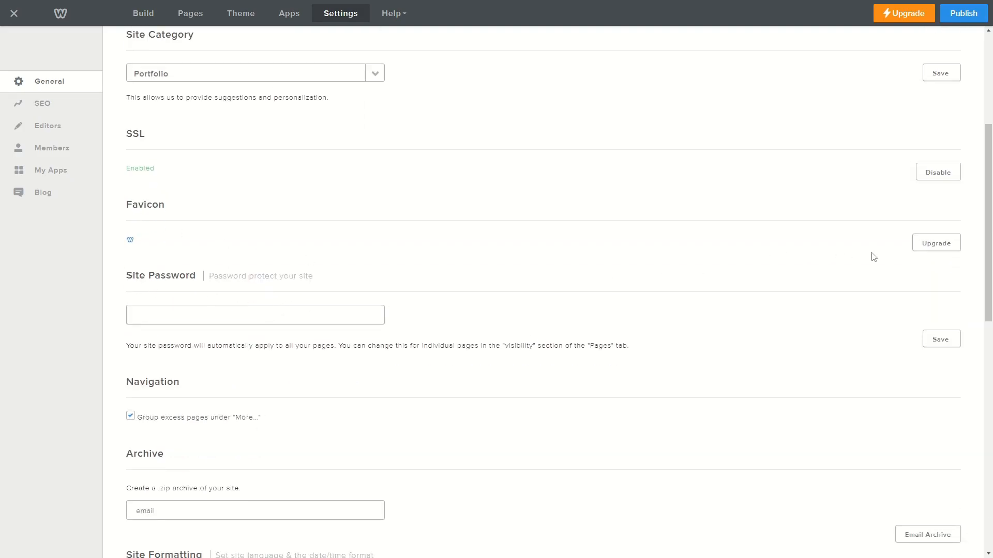
pyautogui.doubleClick(133, 203)
pyautogui.click(132, 203)
pyautogui.scroll(-2, 362, 227)
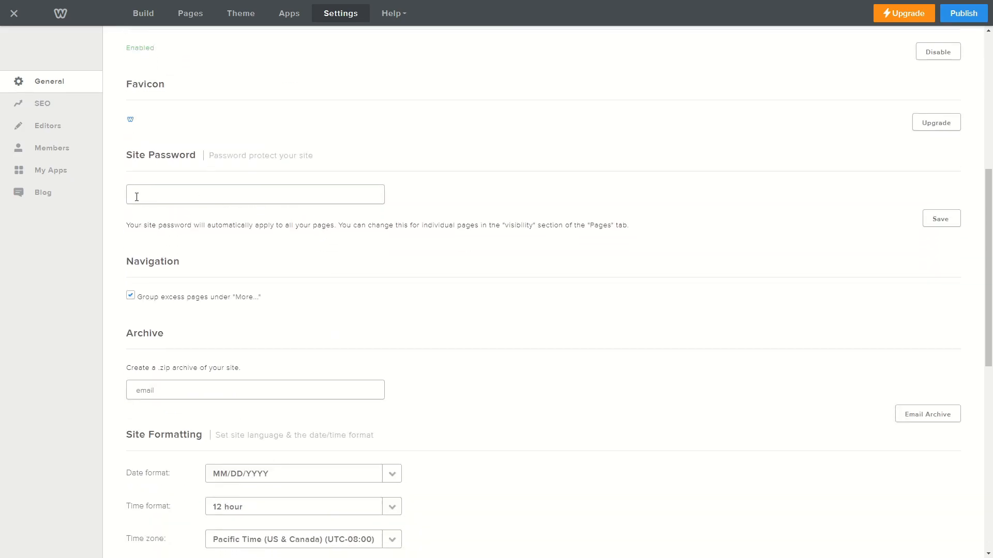
pyautogui.moveTo(210, 156); pyautogui.dragTo(310, 155)
pyautogui.click(405, 246)
# Step: Review the remaining general settings, from Archive and Site Formatting through Cookie Banner and Authorize Adsense to Un-publish
pyautogui.scroll(-2, 413, 267)
pyautogui.scroll(-2, 216, 273)
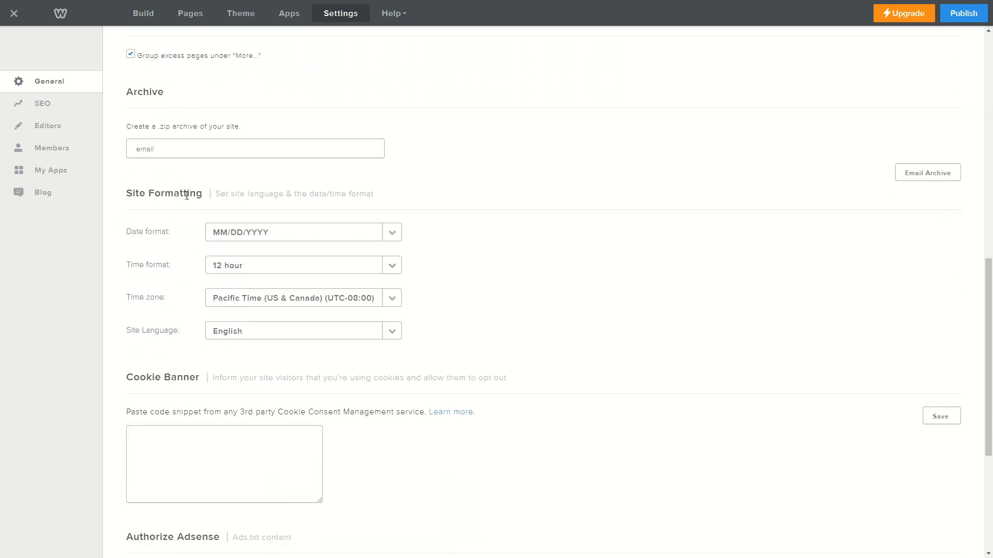
pyautogui.scroll(-4, 155, 233)
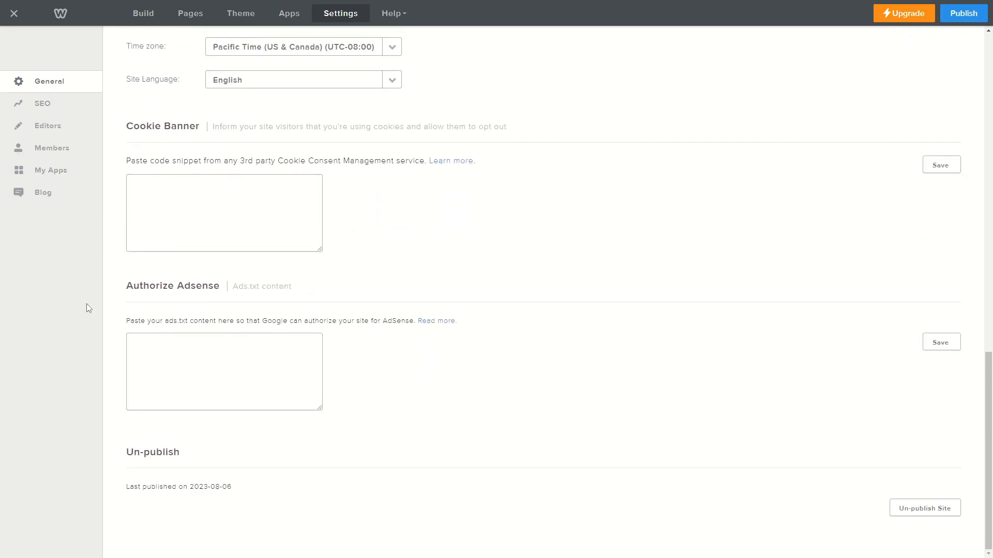
pyautogui.moveTo(133, 290); pyautogui.dragTo(221, 289)
pyautogui.click(215, 384)
pyautogui.moveTo(127, 453); pyautogui.dragTo(175, 454)
pyautogui.click(177, 454)
pyautogui.scroll(15, 494, 375)
# Step: Open the SEO settings and examine the Site Description field and its character limit
pyautogui.click(44, 108)
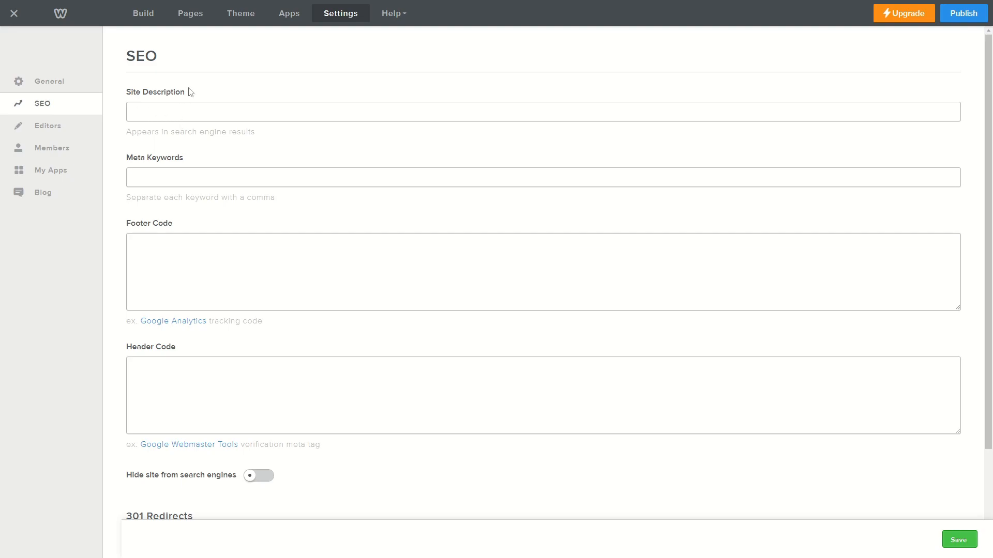
pyautogui.scroll(-3, 288, 308)
pyautogui.scroll(3, 219, 410)
pyautogui.click(128, 101)
pyautogui.moveTo(897, 94); pyautogui.dragTo(949, 95)
pyautogui.click(951, 94)
# Step: Enter "hiking is us, hiking in us cheaply," as the site's meta keywords
pyautogui.click(227, 176)
pyautogui.write('hiking is un')
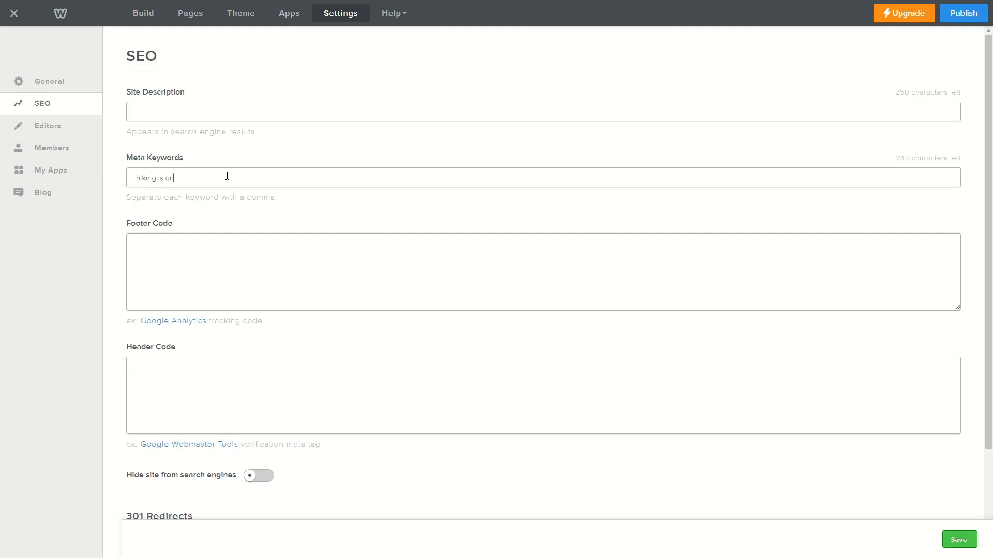
pyautogui.write(', hiking 9n us cheaply,')
pyautogui.moveTo(130, 178); pyautogui.dragTo(273, 176)
pyautogui.click(274, 175)
# Step: Review the Footer Code and Header Code fields and the option to hide the site from search engines
pyautogui.click(200, 260)
pyautogui.scroll(-2, 197, 258)
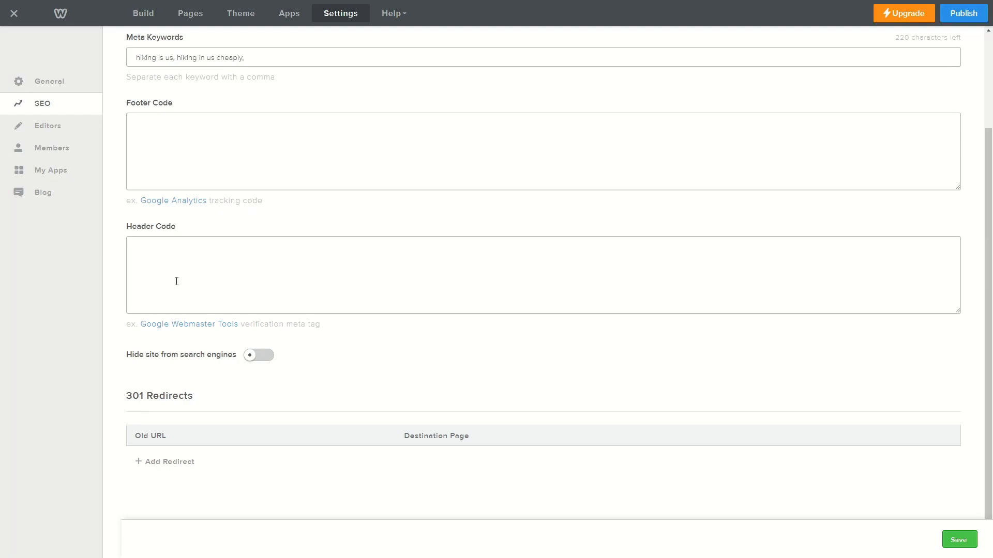
pyautogui.scroll(3, 166, 328)
pyautogui.scroll(-3, 166, 328)
pyautogui.scroll(2, 156, 306)
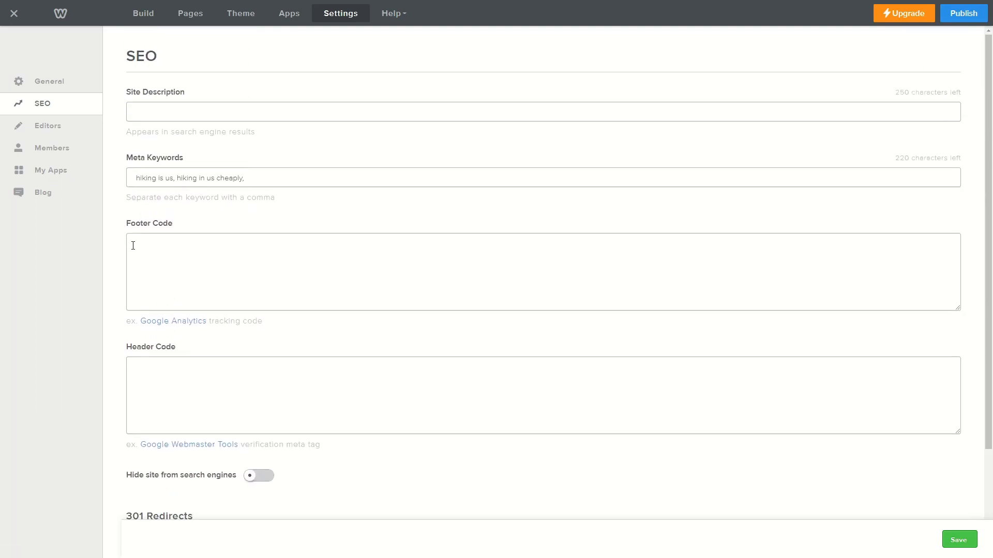
pyautogui.scroll(-2, 133, 243)
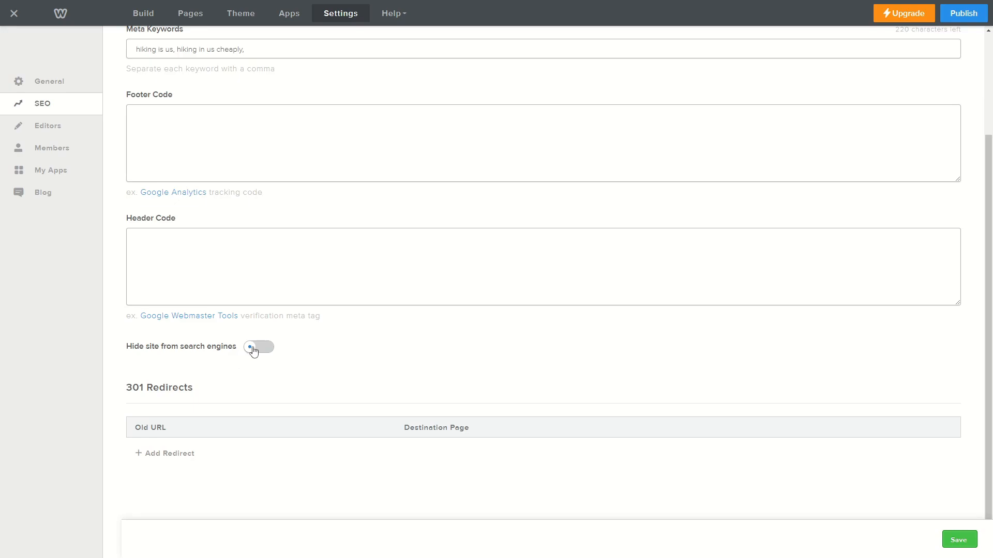
pyautogui.click(234, 349)
pyautogui.click(259, 352)
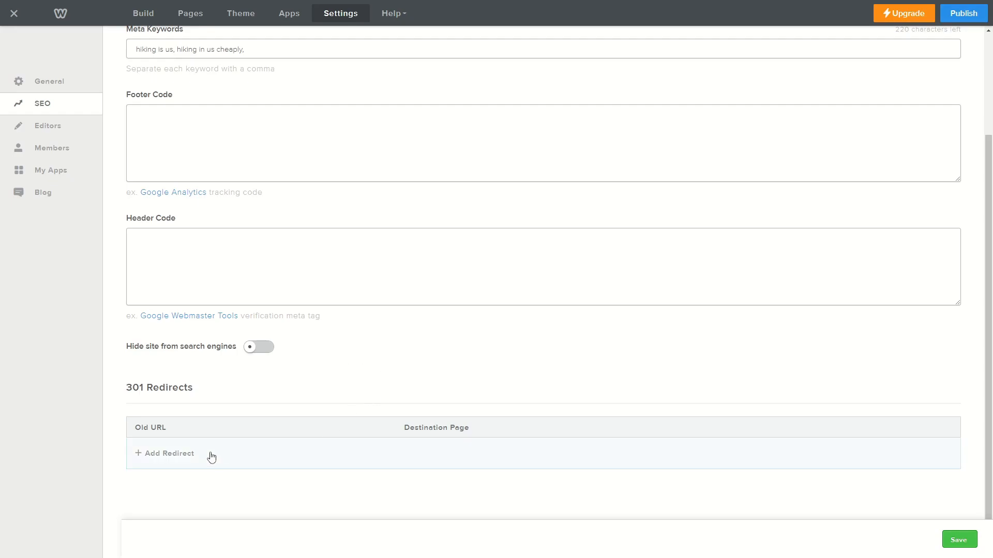
# Step: Add and save a 301 redirect from the old URL /page1 to the Contact page
pyautogui.moveTo(127, 391); pyautogui.dragTo(169, 389)
pyautogui.click(288, 388)
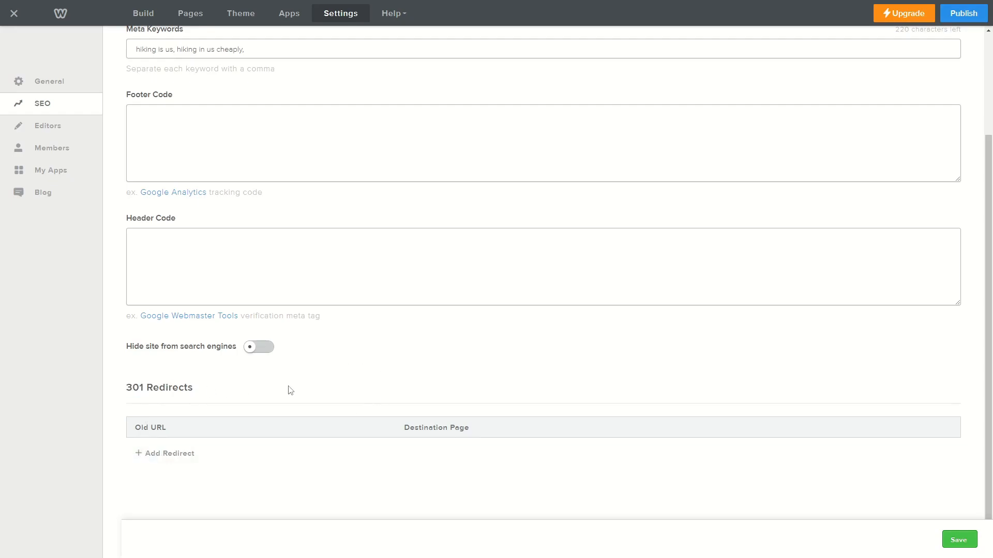
pyautogui.click(162, 463)
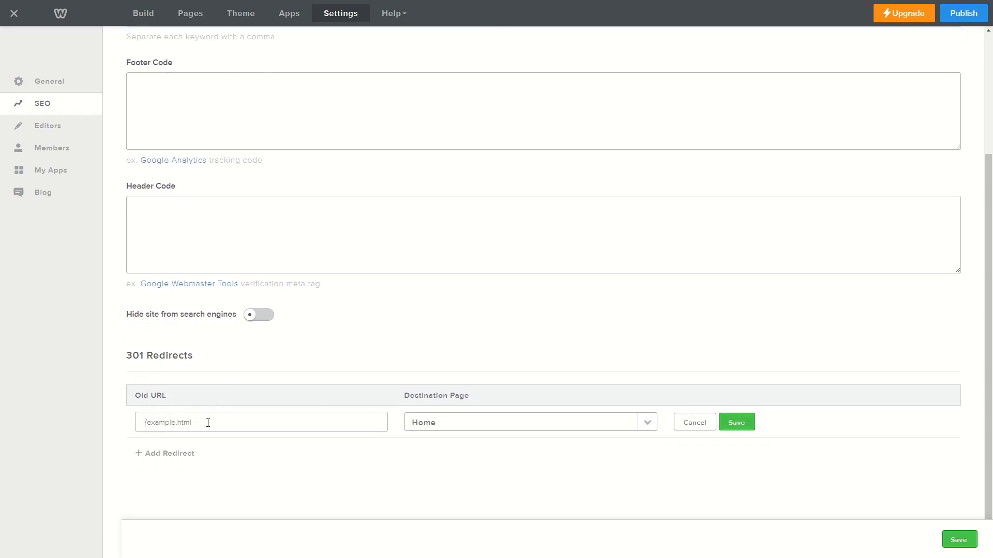
pyautogui.write('/page1')
pyautogui.moveTo(166, 424); pyautogui.dragTo(117, 429)
pyautogui.click(230, 423)
pyautogui.click(445, 425)
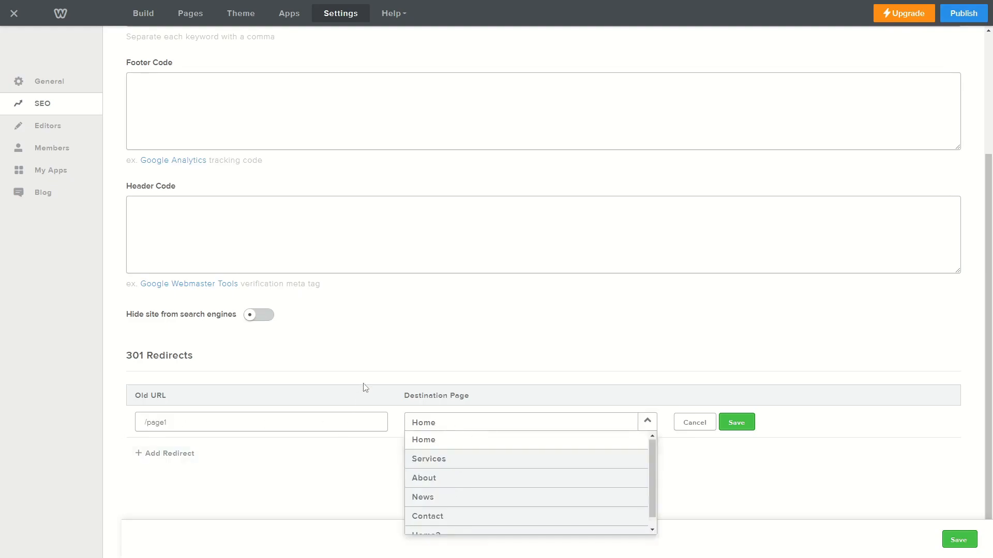
pyautogui.click(439, 516)
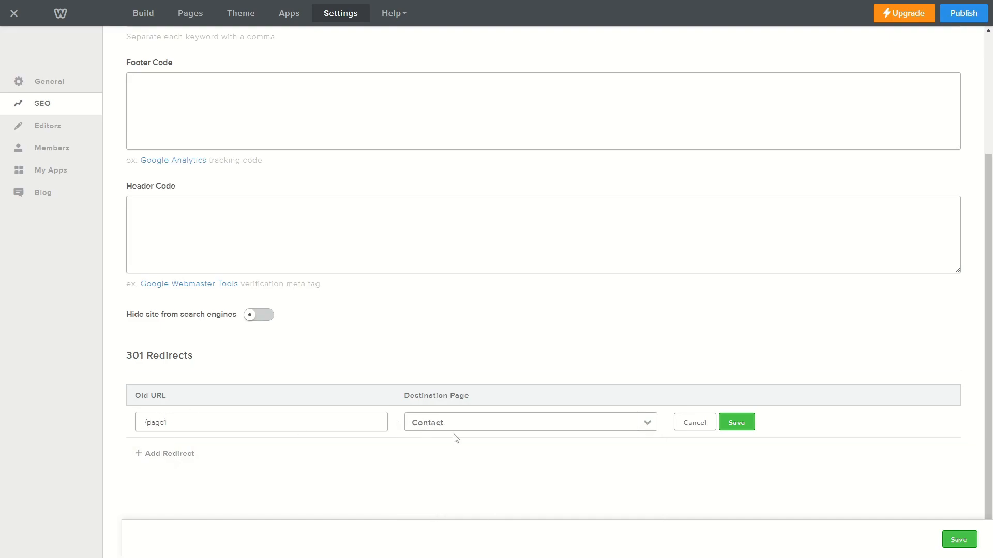
pyautogui.click(745, 425)
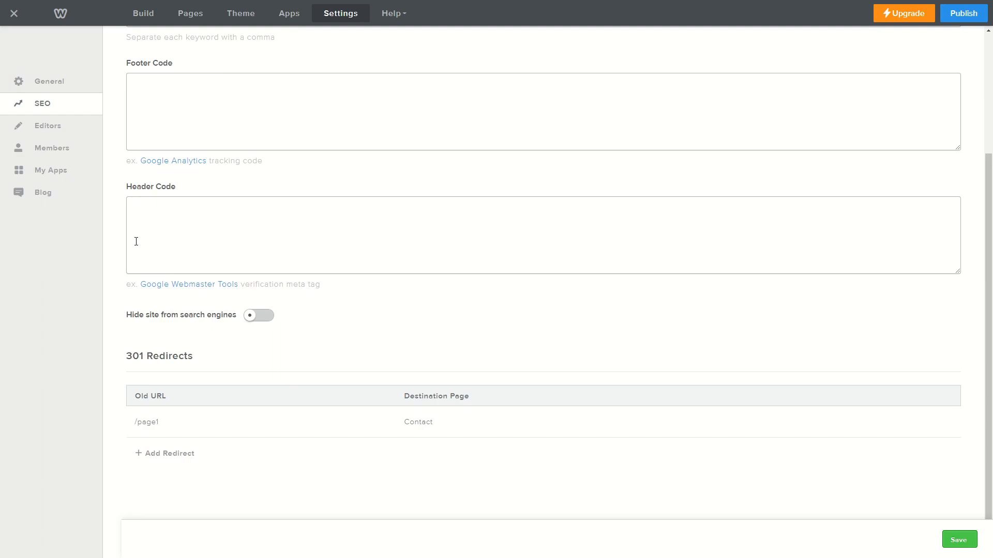
# Step: Open the Editors settings, review the Add Editor form's email, invitation message and permission options, and leave without adding an editor
pyautogui.click(48, 126)
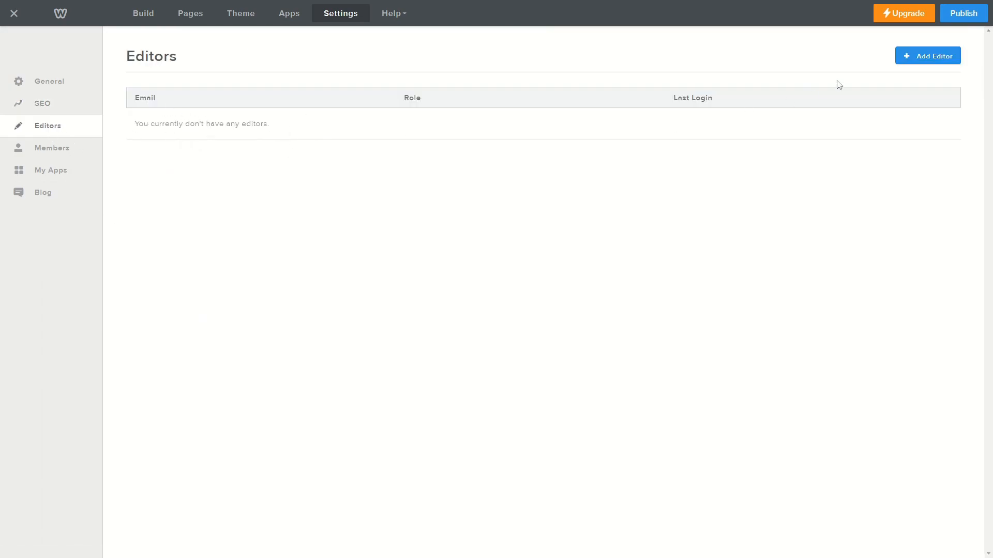
pyautogui.click(918, 58)
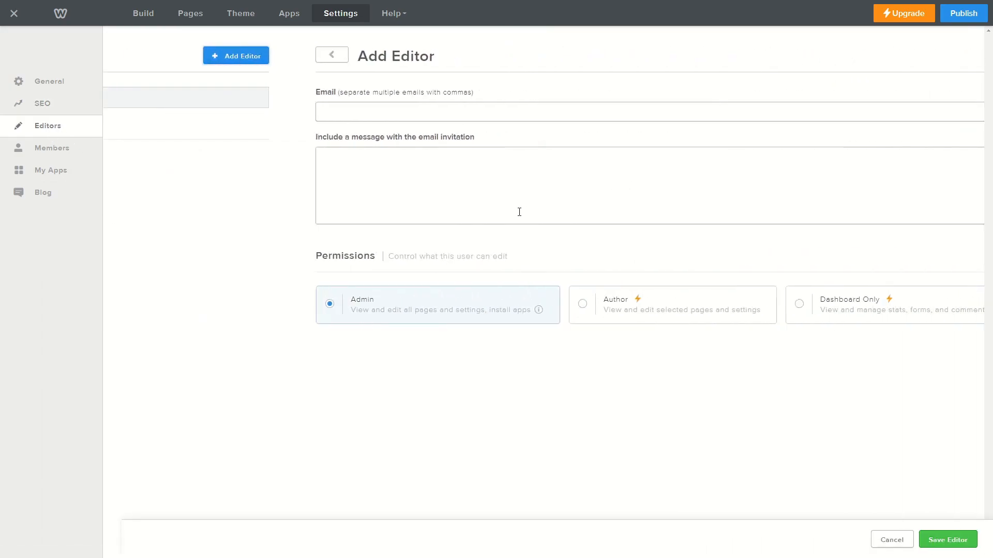
pyautogui.click(171, 113)
pyautogui.click(129, 178)
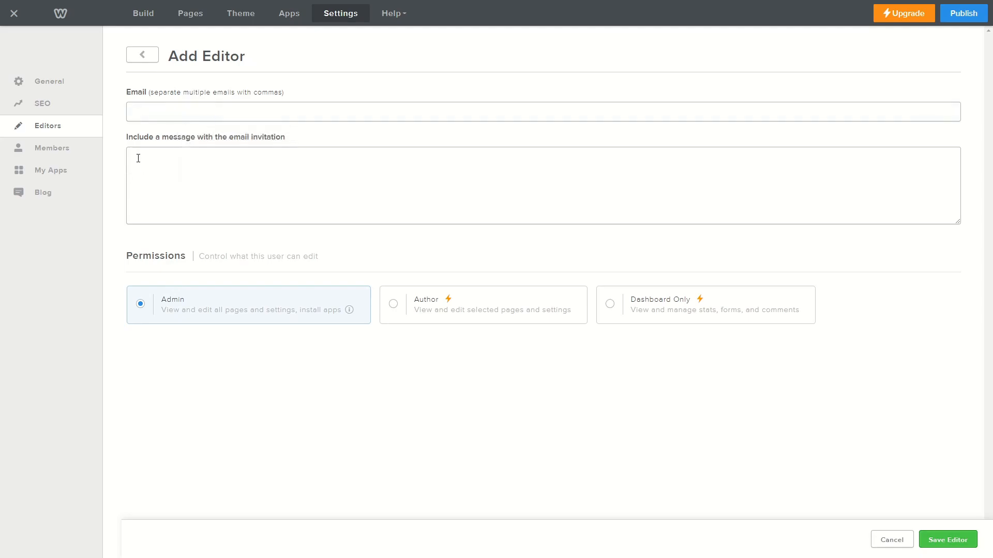
pyautogui.click(143, 58)
# Step: Examine the Members settings for login, registration and groups, and open the site's My Apps list
pyautogui.click(46, 149)
pyautogui.moveTo(181, 207)
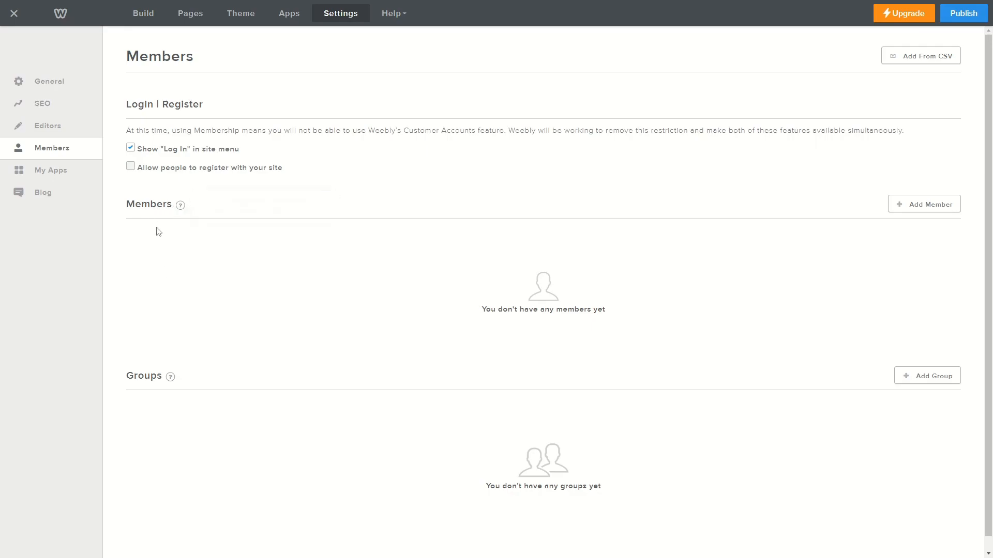
pyautogui.click(51, 171)
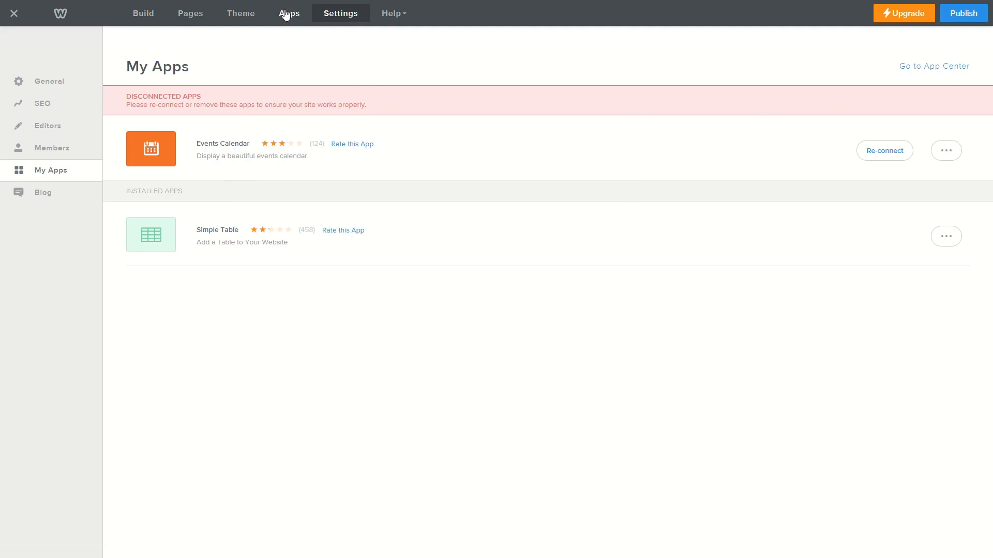
# Step: Review the blog's general and comment settings without changing them, and return to the home page in the site builder
pyautogui.click(29, 194)
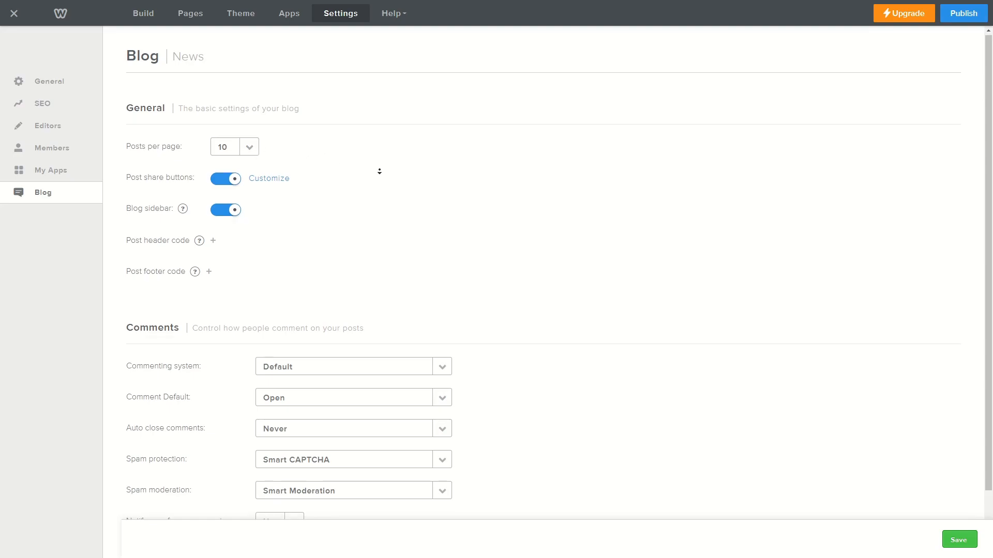
pyautogui.scroll(-1, 389, 177)
pyautogui.scroll(-1, 389, 176)
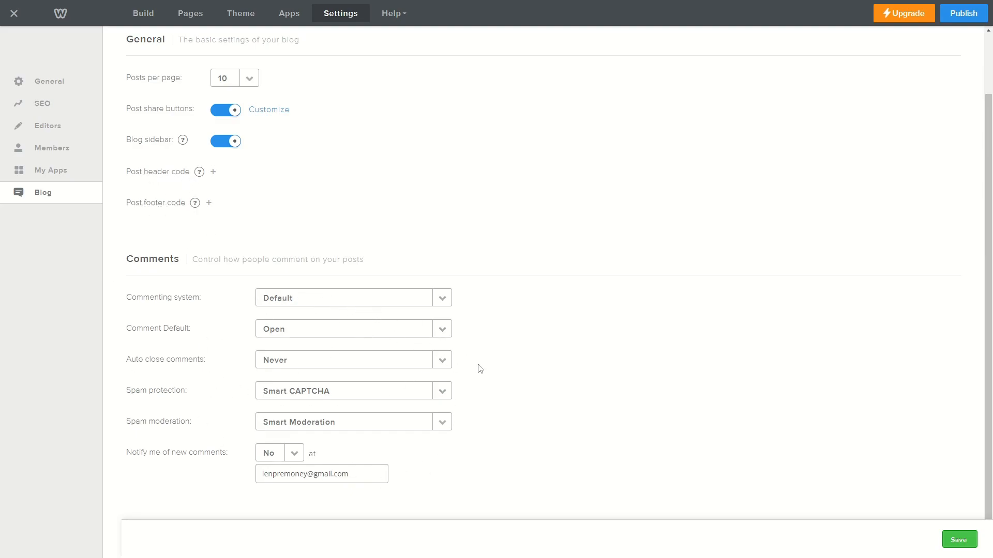
pyautogui.scroll(2, 413, 258)
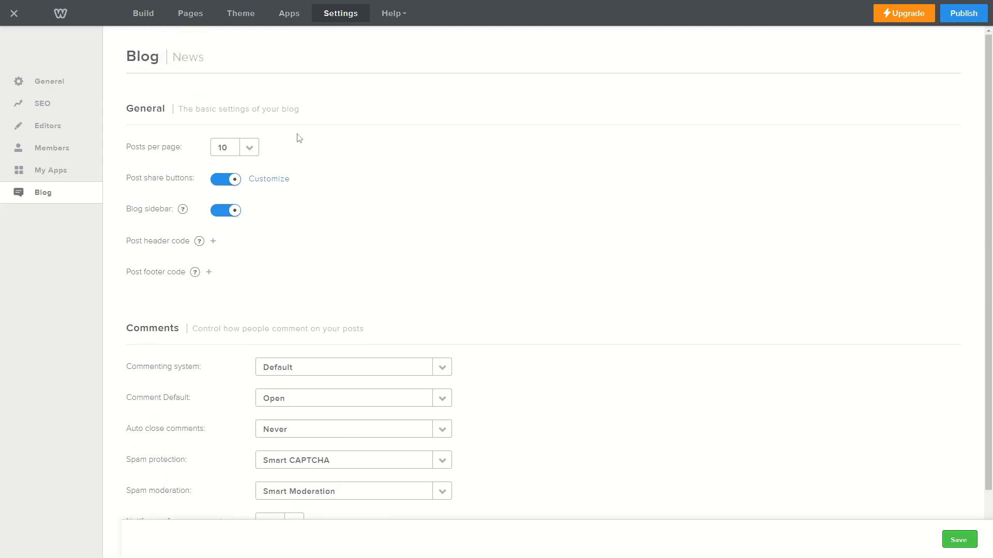
pyautogui.click(143, 13)
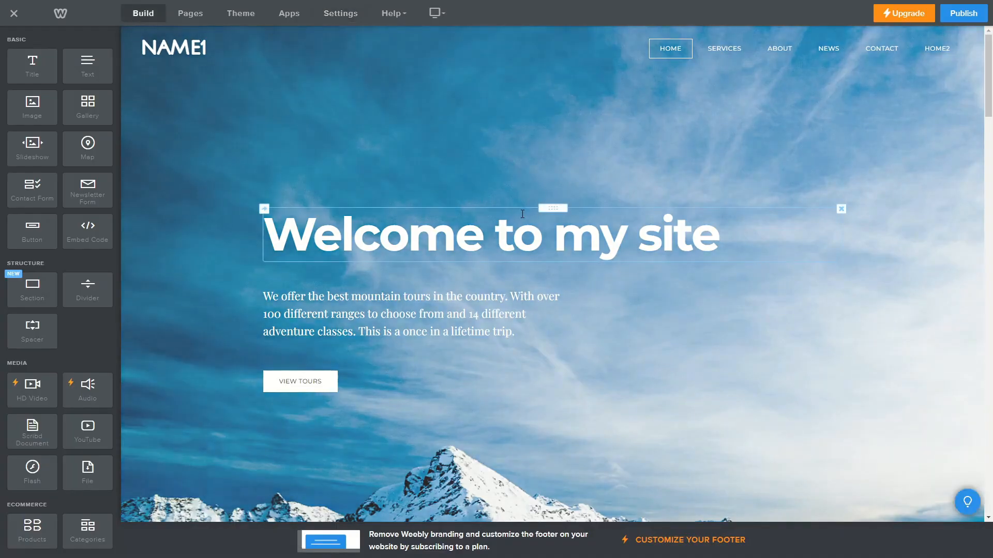